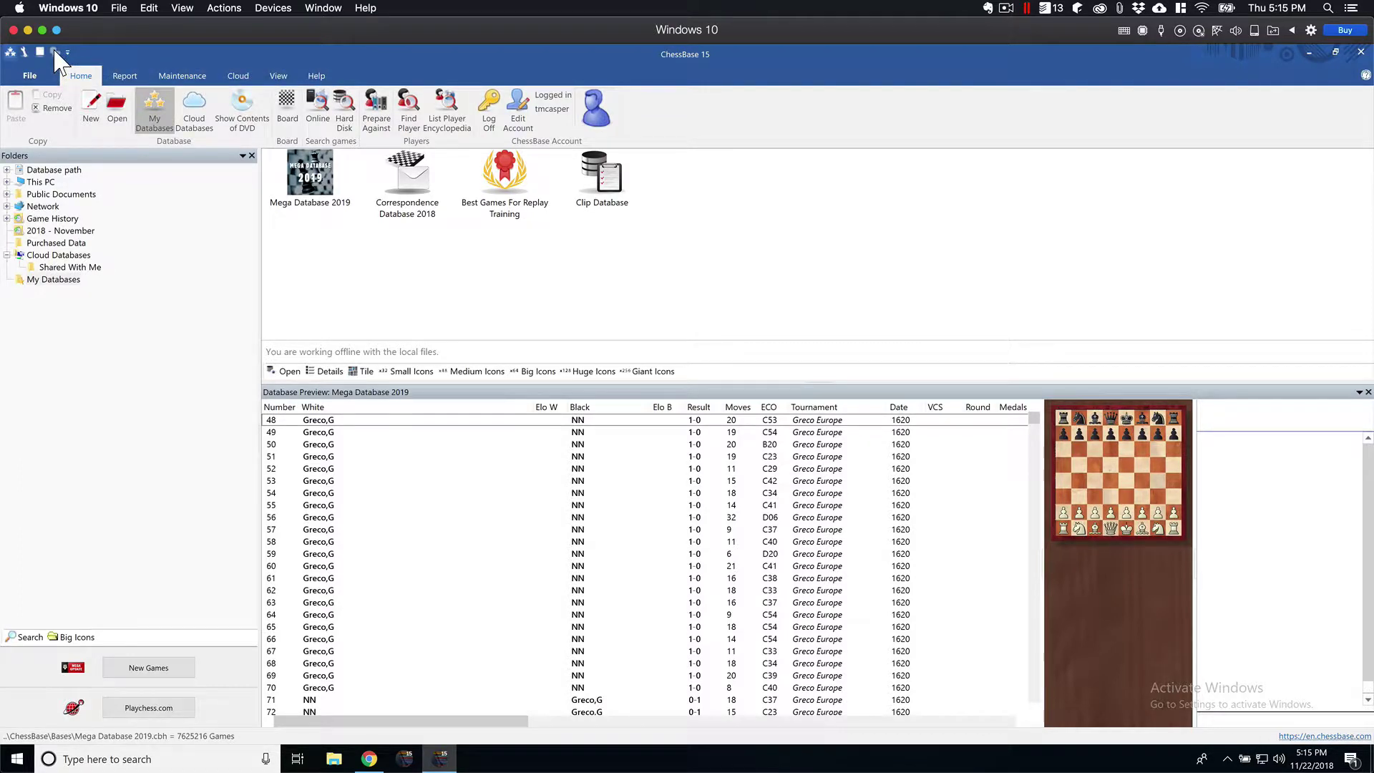
# Remove the Opening reference command from the Quick Access toolbar.
pyautogui.rightClick(54, 53)
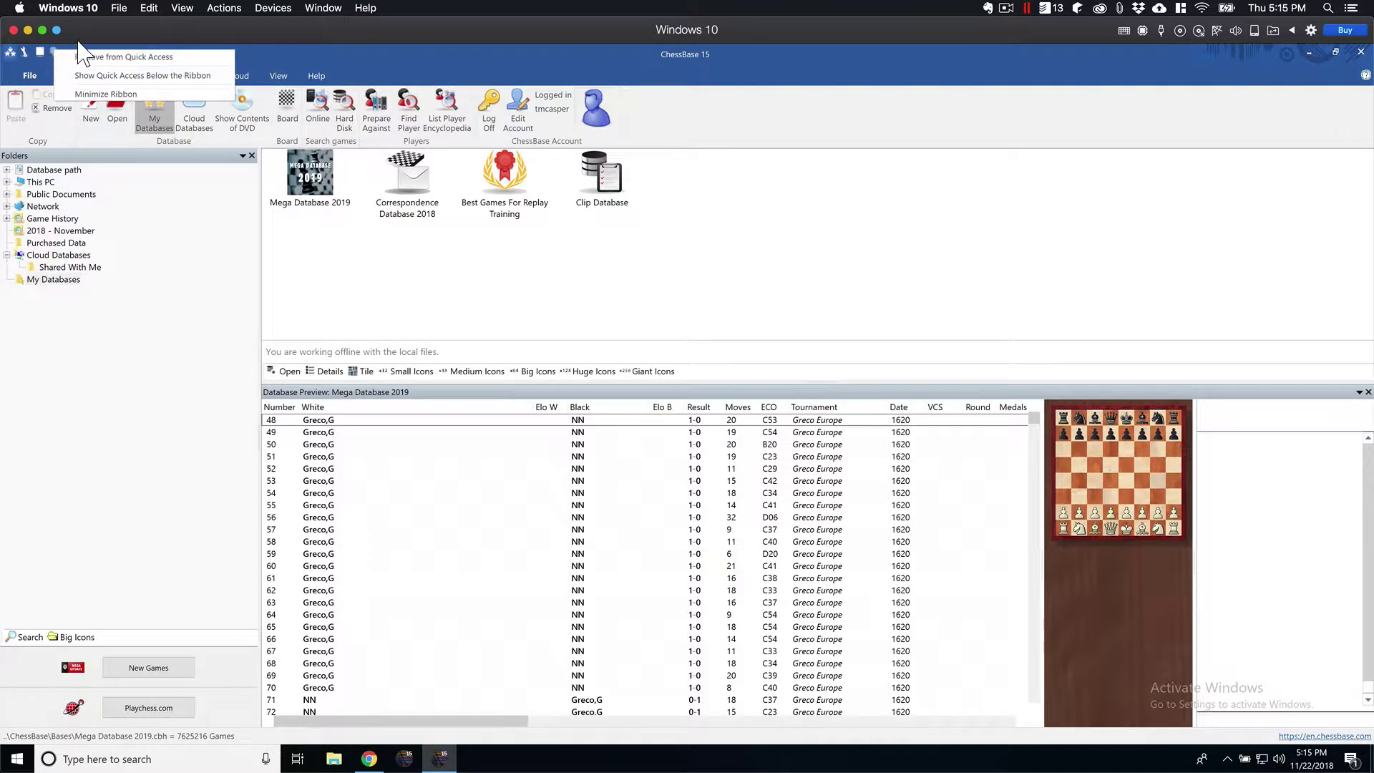
pyautogui.click(247, 53)
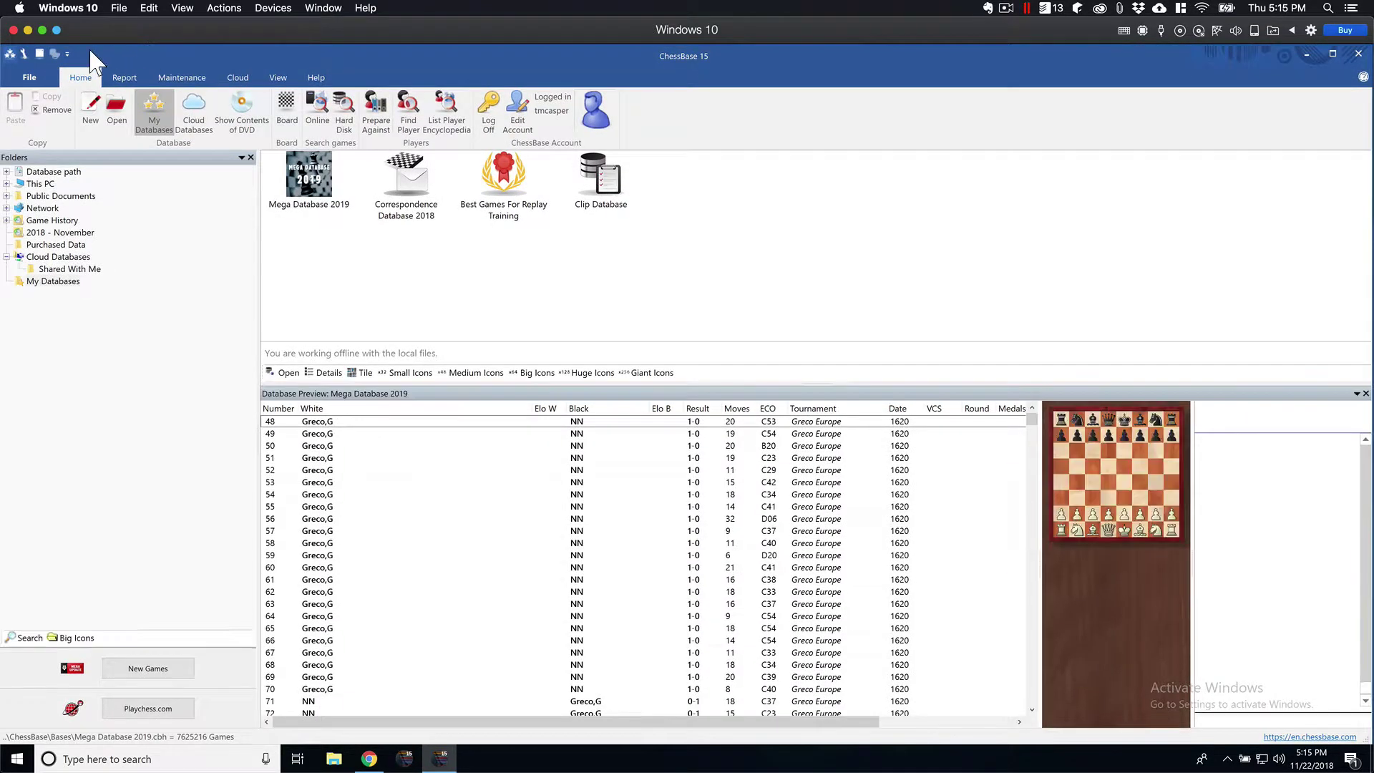
pyautogui.click(68, 55)
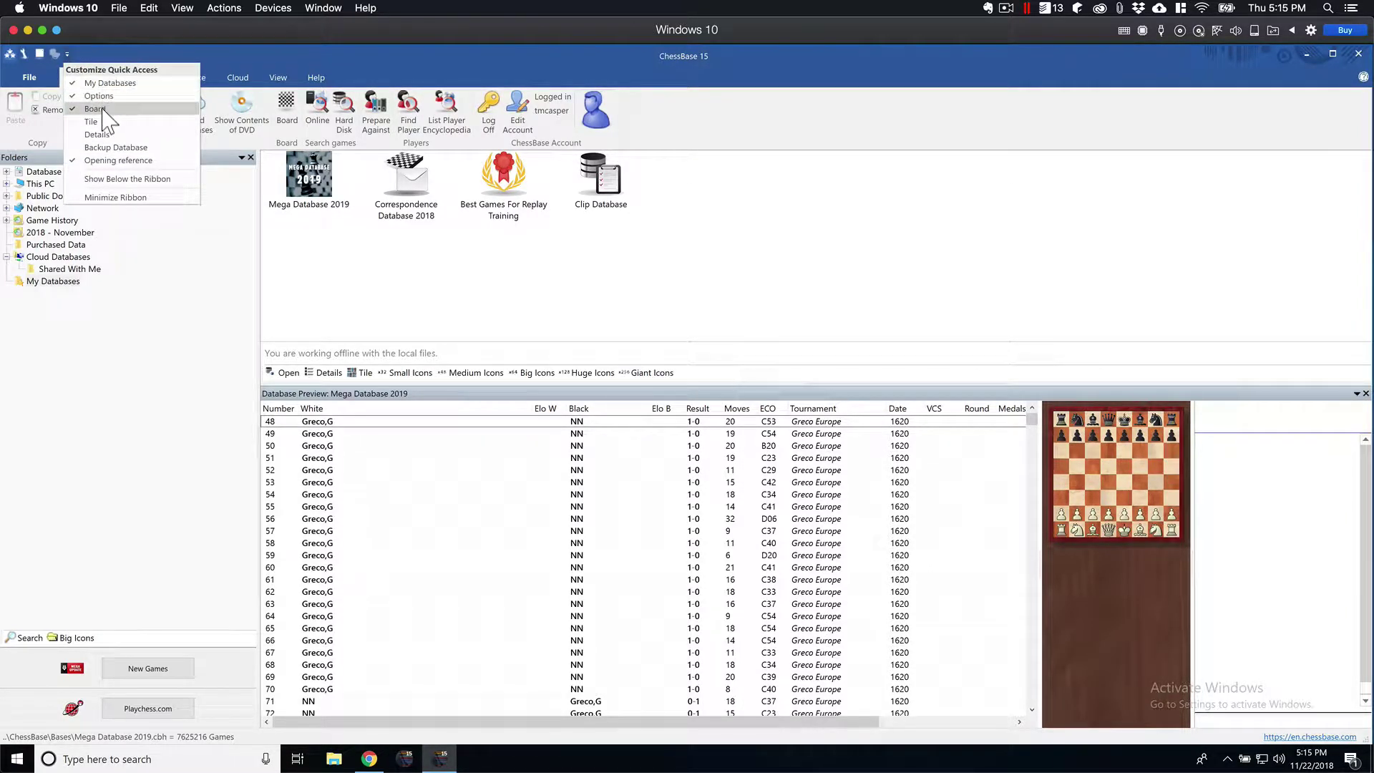
pyautogui.click(114, 160)
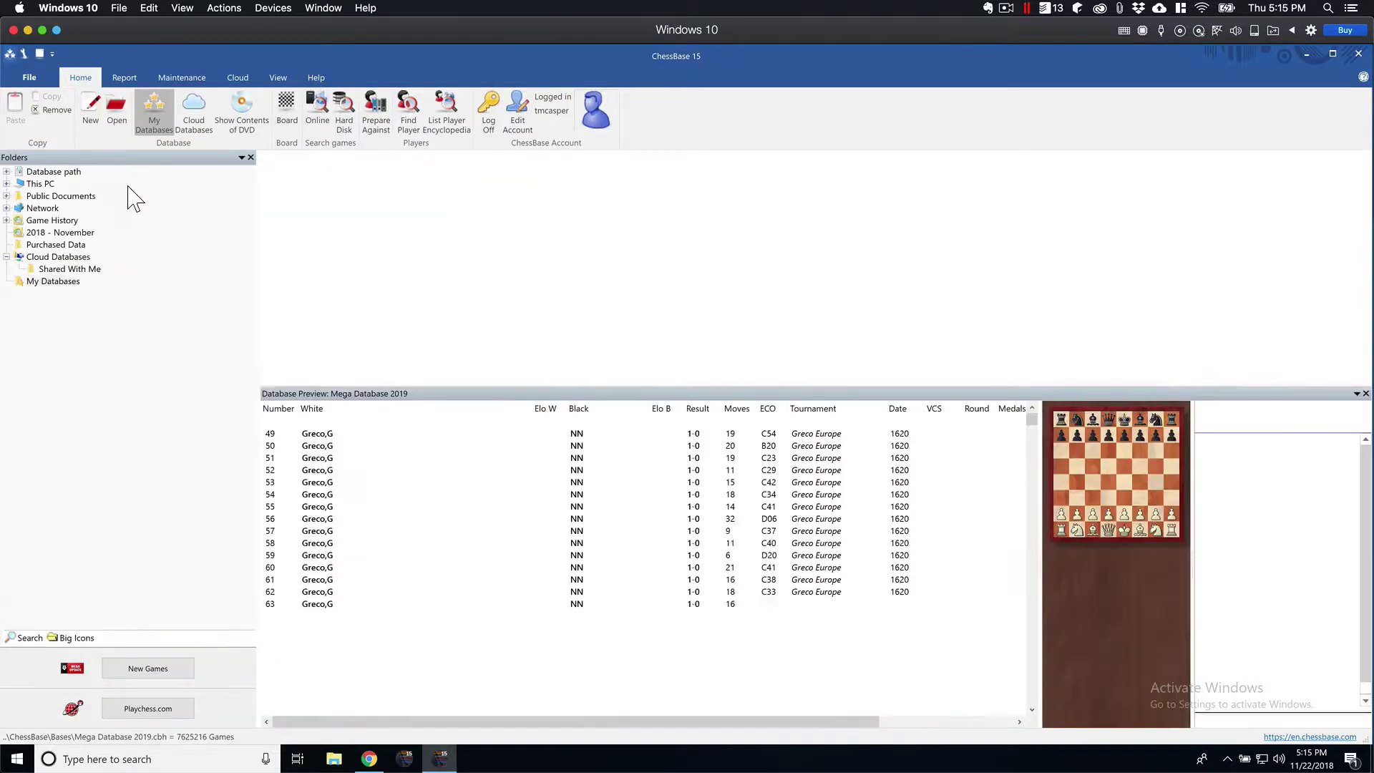
pyautogui.click(51, 54)
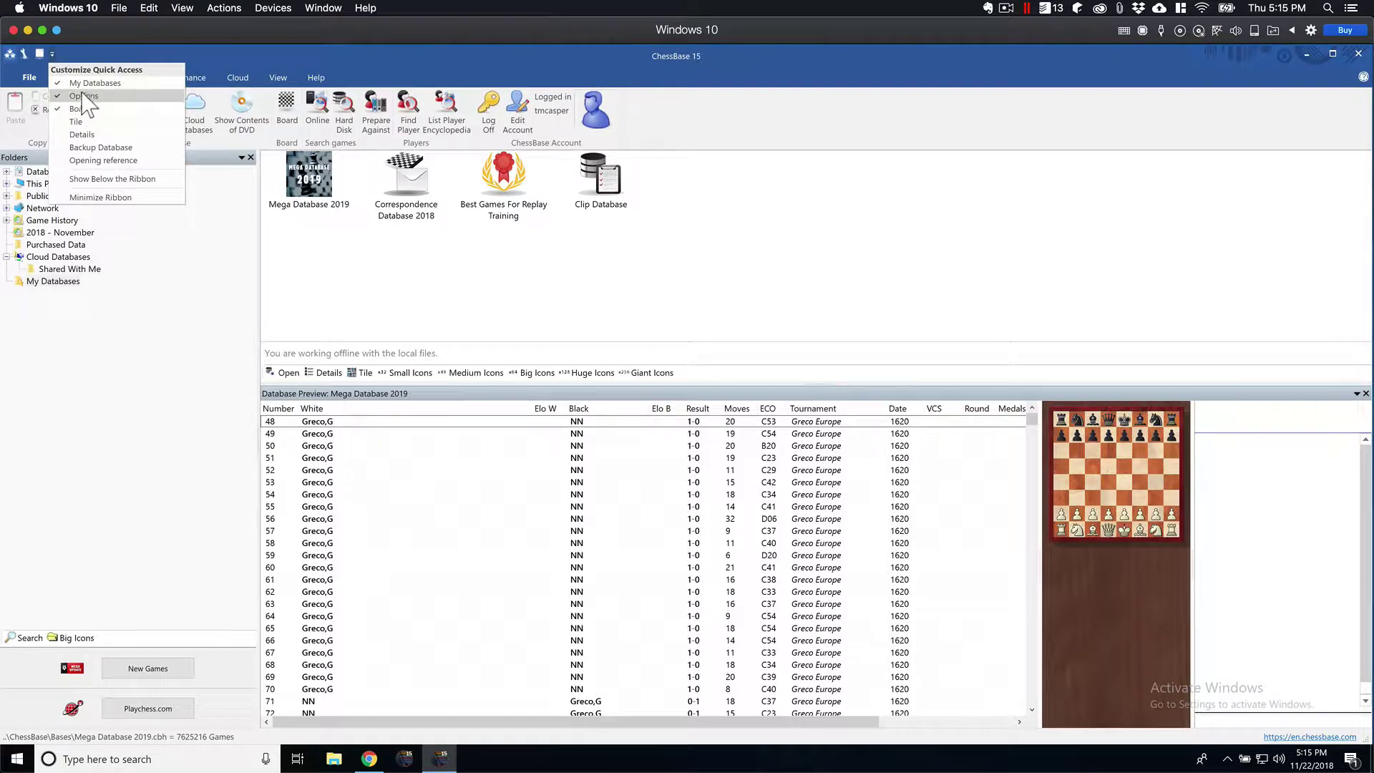
pyautogui.click(88, 53)
# Try the Board, Options and My Databases shortcuts of the Quick Access toolbar, closing the board window and the options dialog without changes.
pyautogui.click(40, 53)
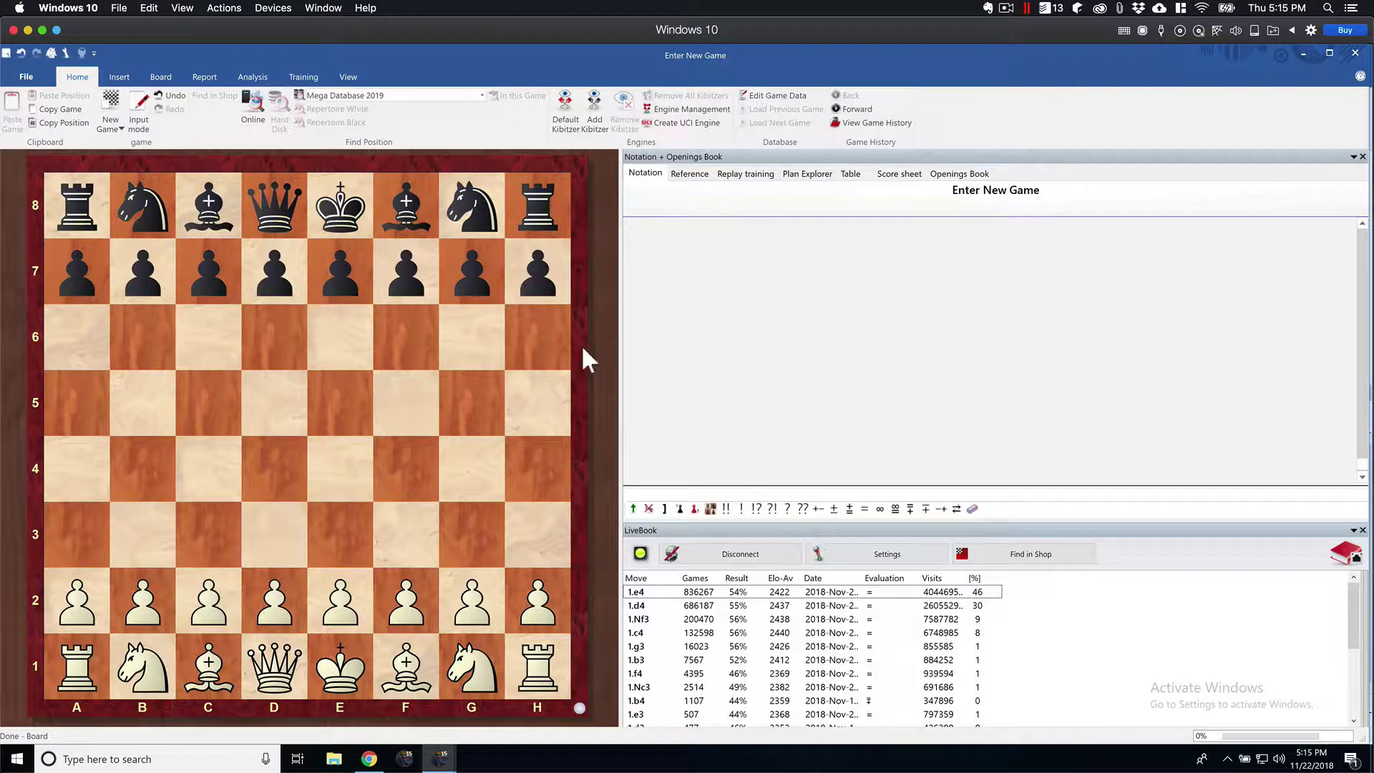
pyautogui.click(1354, 53)
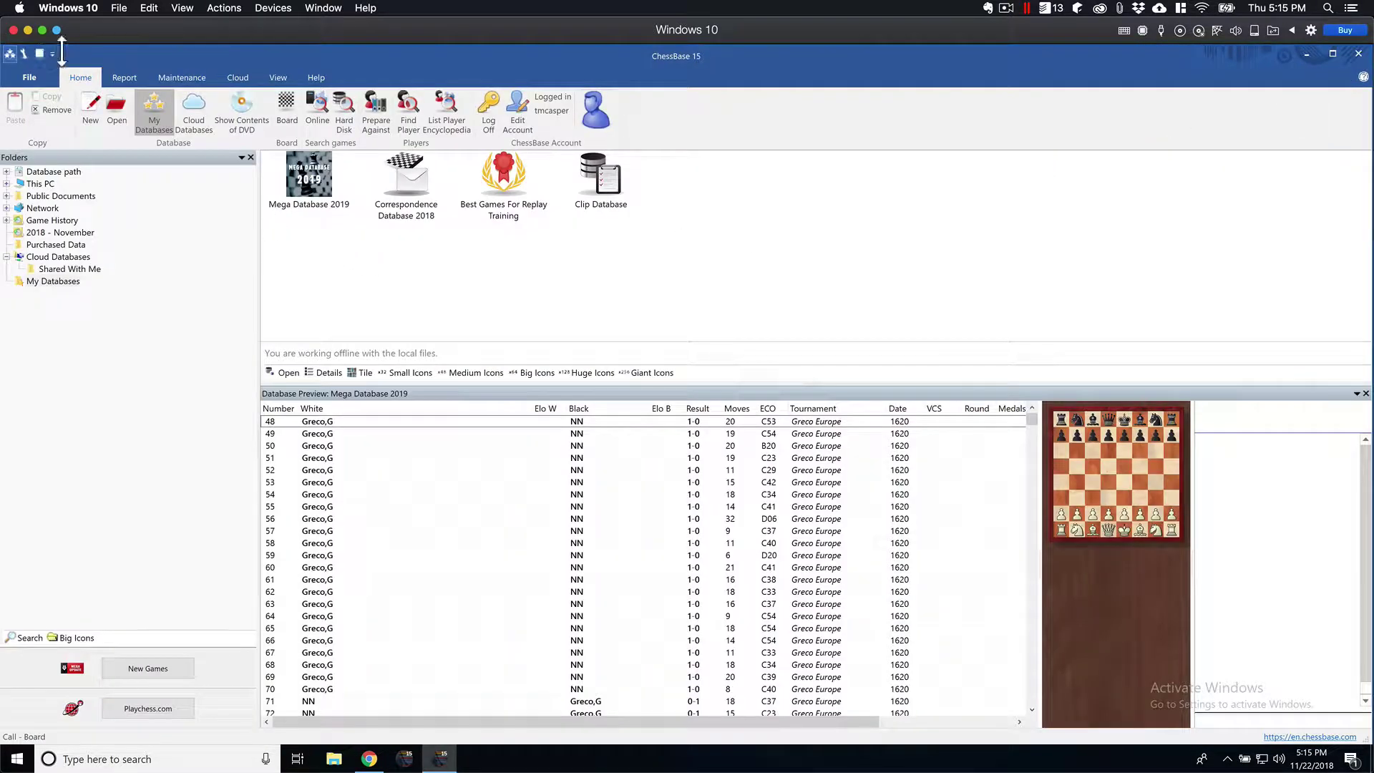
pyautogui.click(23, 55)
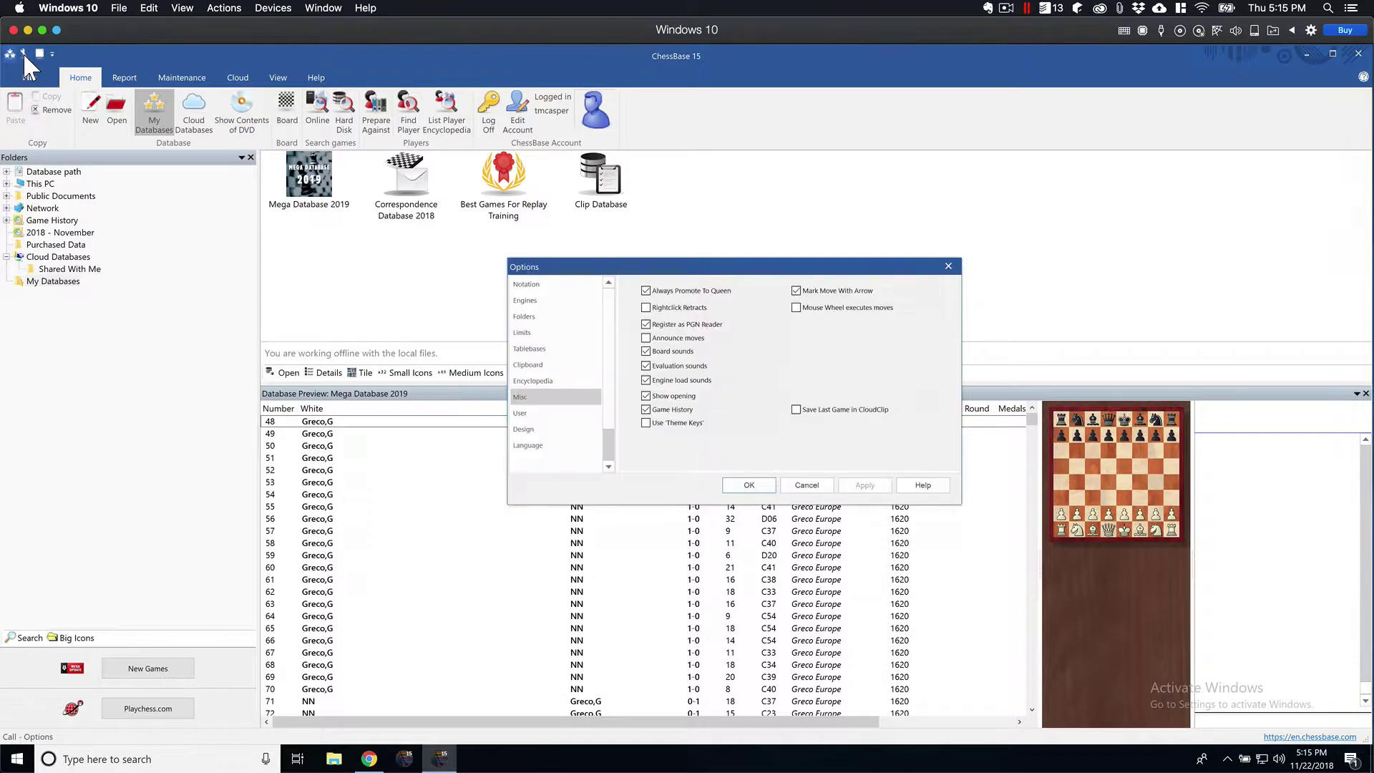
pyautogui.moveTo(765, 272); pyautogui.dragTo(709, 226)
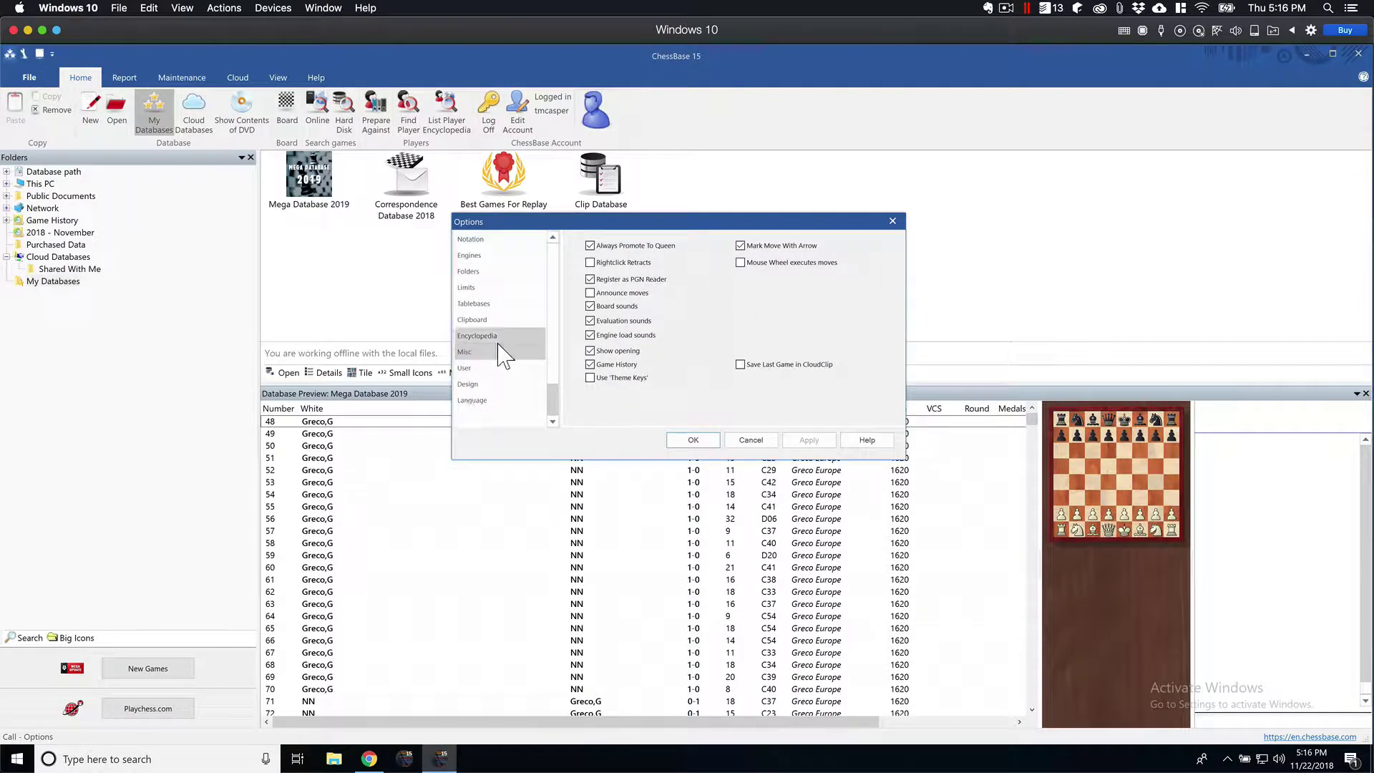
pyautogui.click(761, 448)
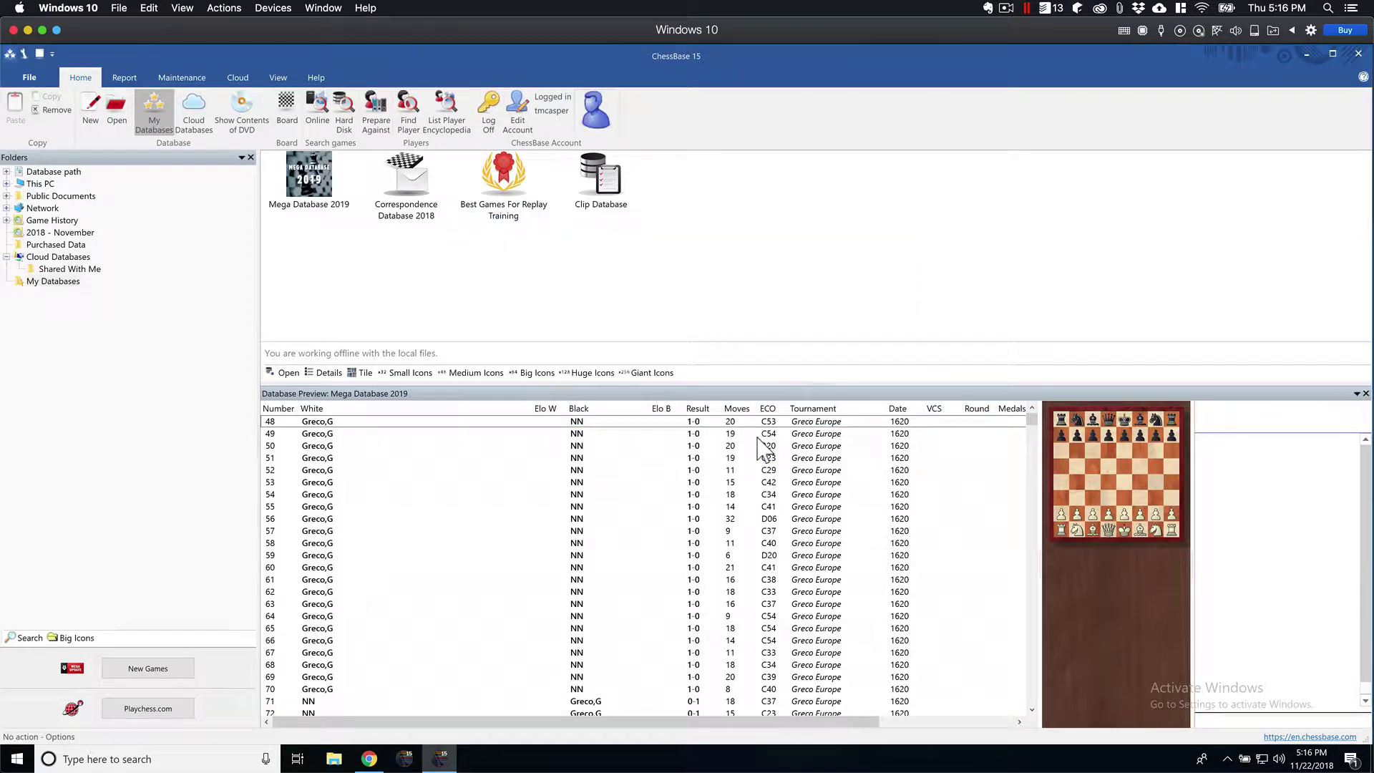
pyautogui.click(10, 57)
# Minimize the ribbon so that only its category names are displayed.
pyautogui.rightClick(458, 54)
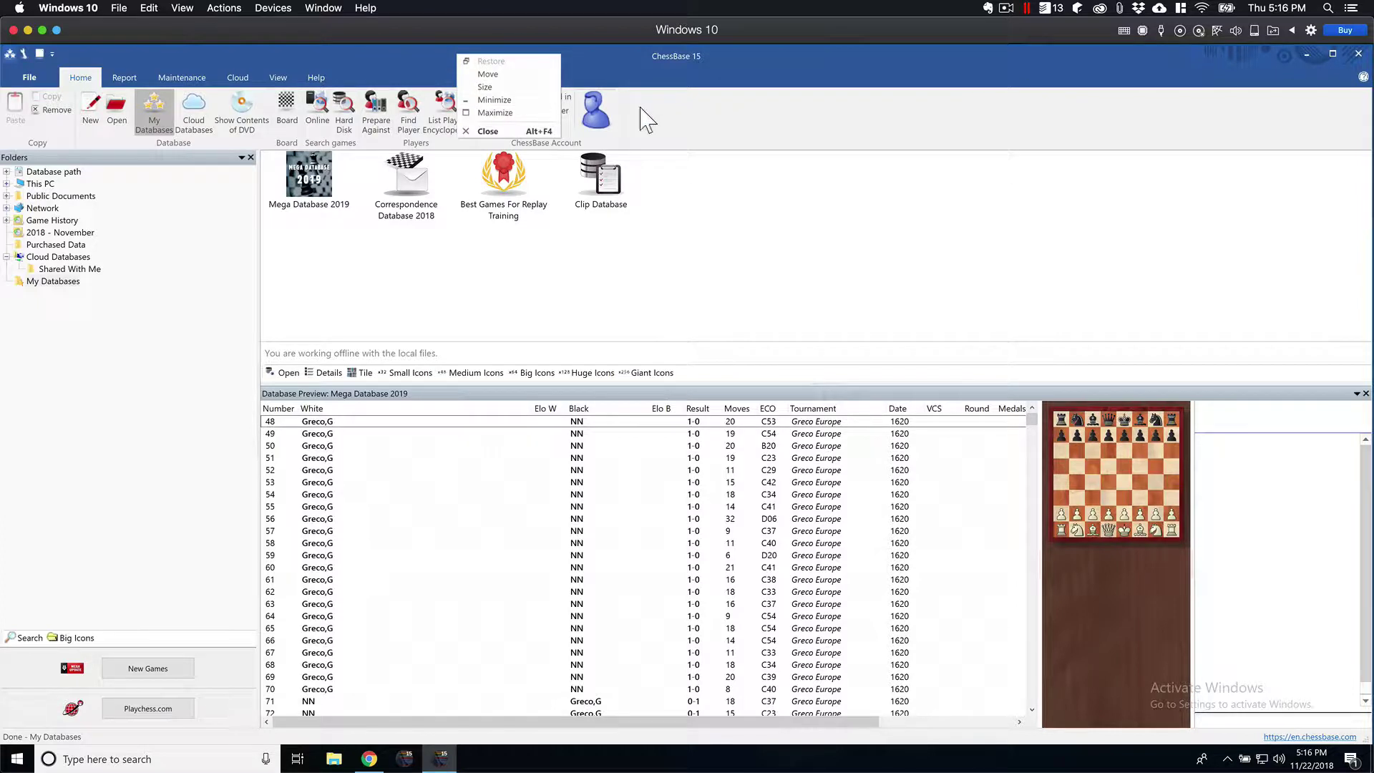
pyautogui.rightClick(699, 115)
pyautogui.rightClick(701, 111)
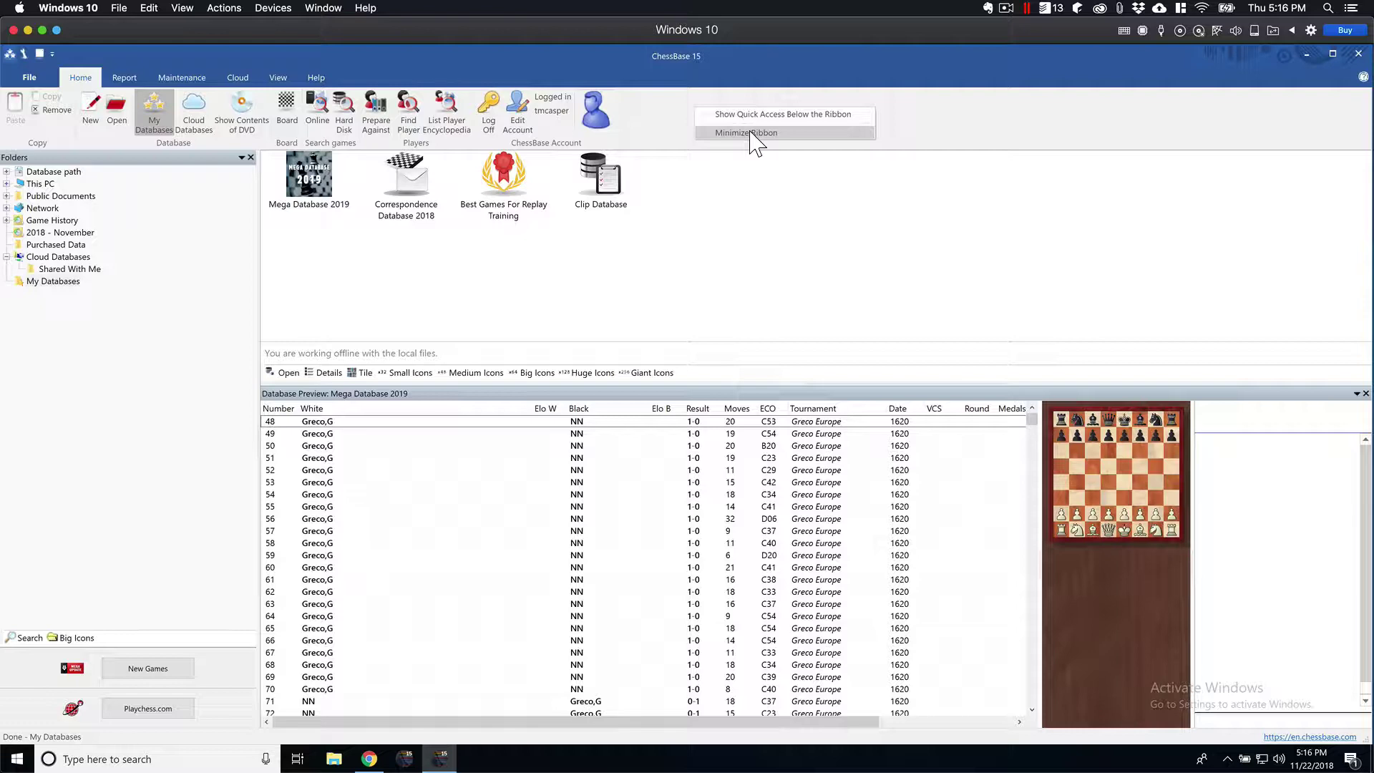
pyautogui.click(750, 134)
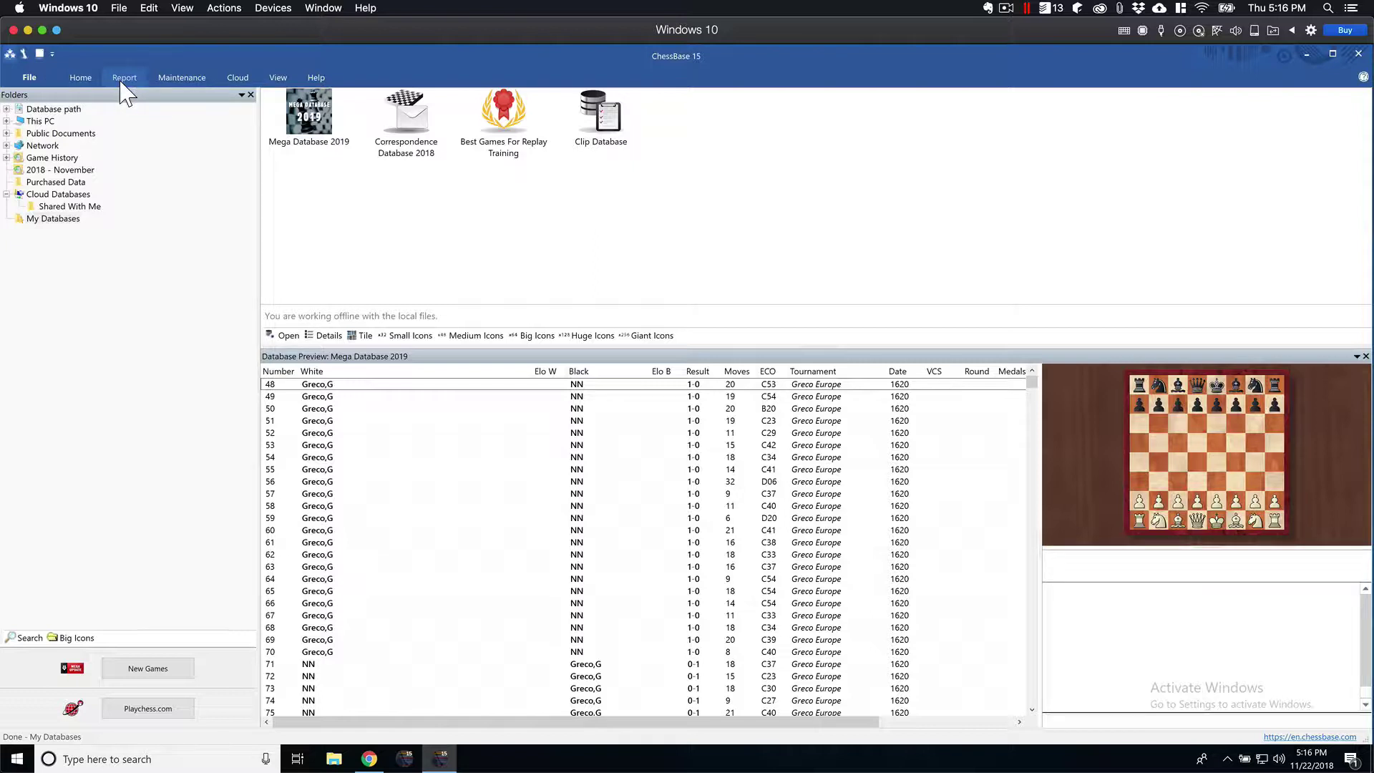
# Temporarily display the Home and Report commands of the minimized ribbon, and restore the full ribbon.
pyautogui.click(84, 79)
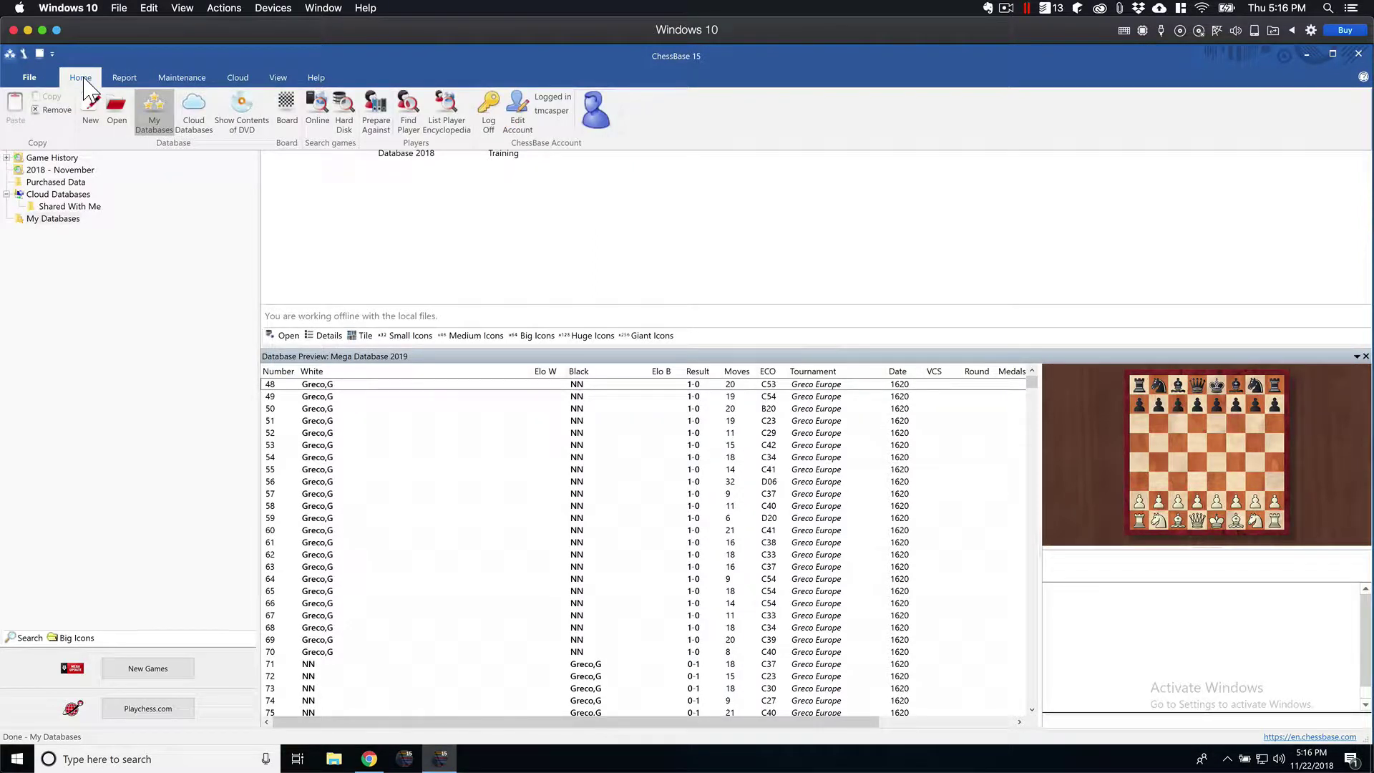
pyautogui.click(105, 79)
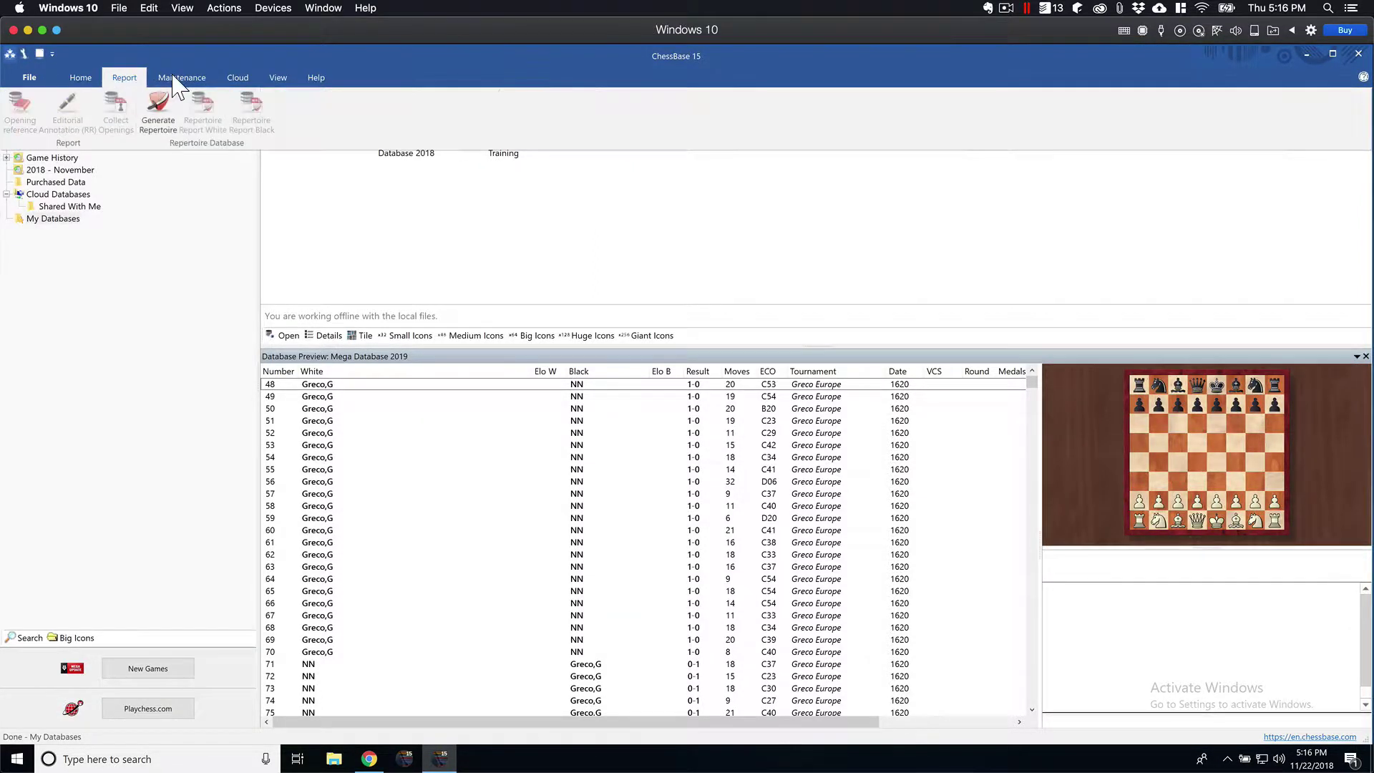
pyautogui.click(92, 79)
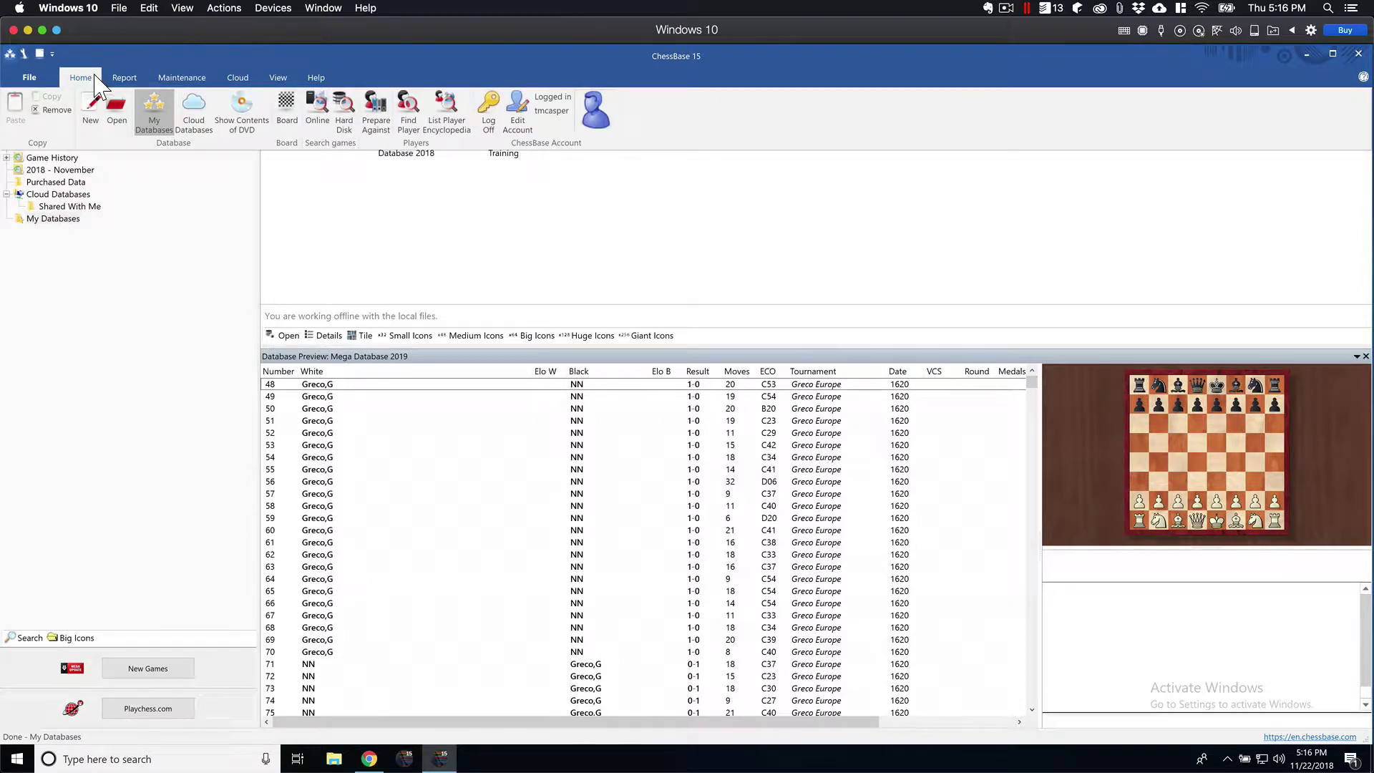
pyautogui.rightClick(753, 116)
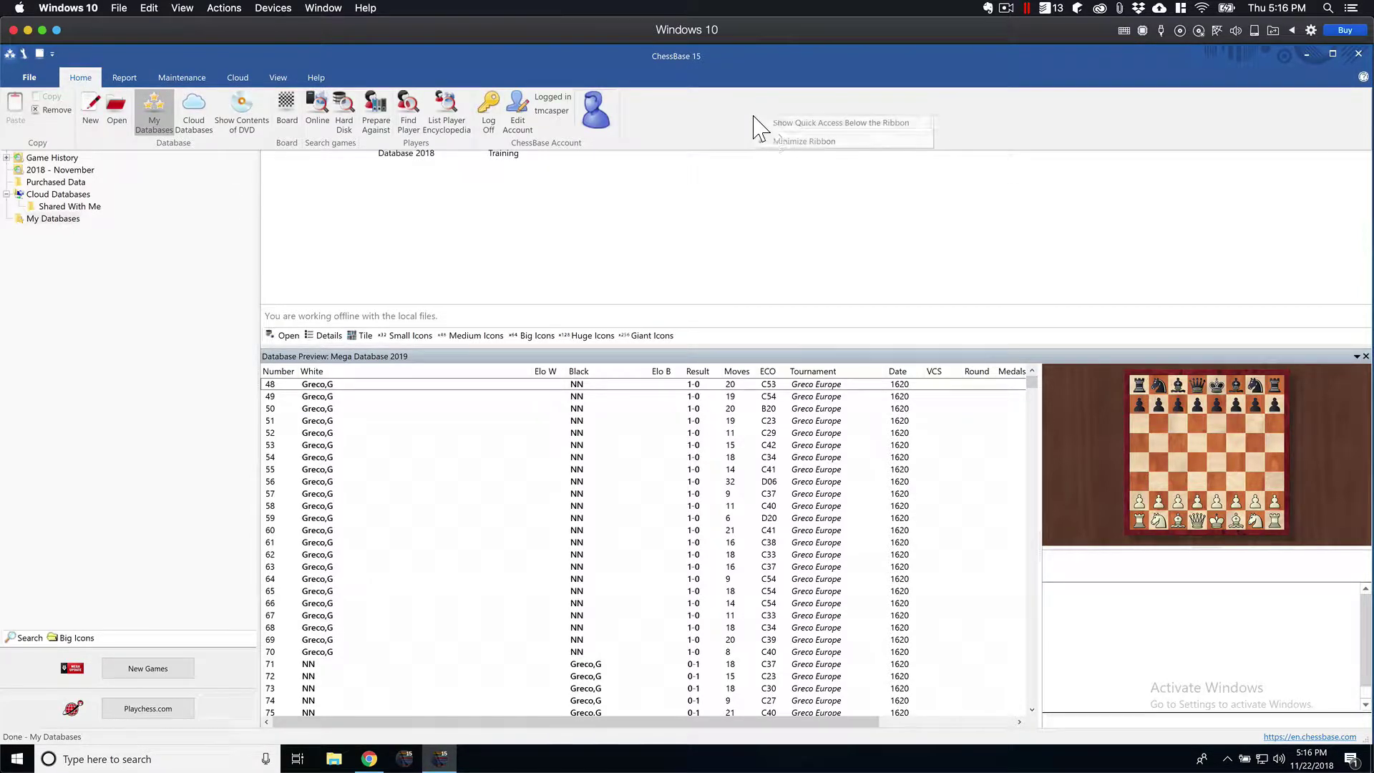
pyautogui.click(788, 141)
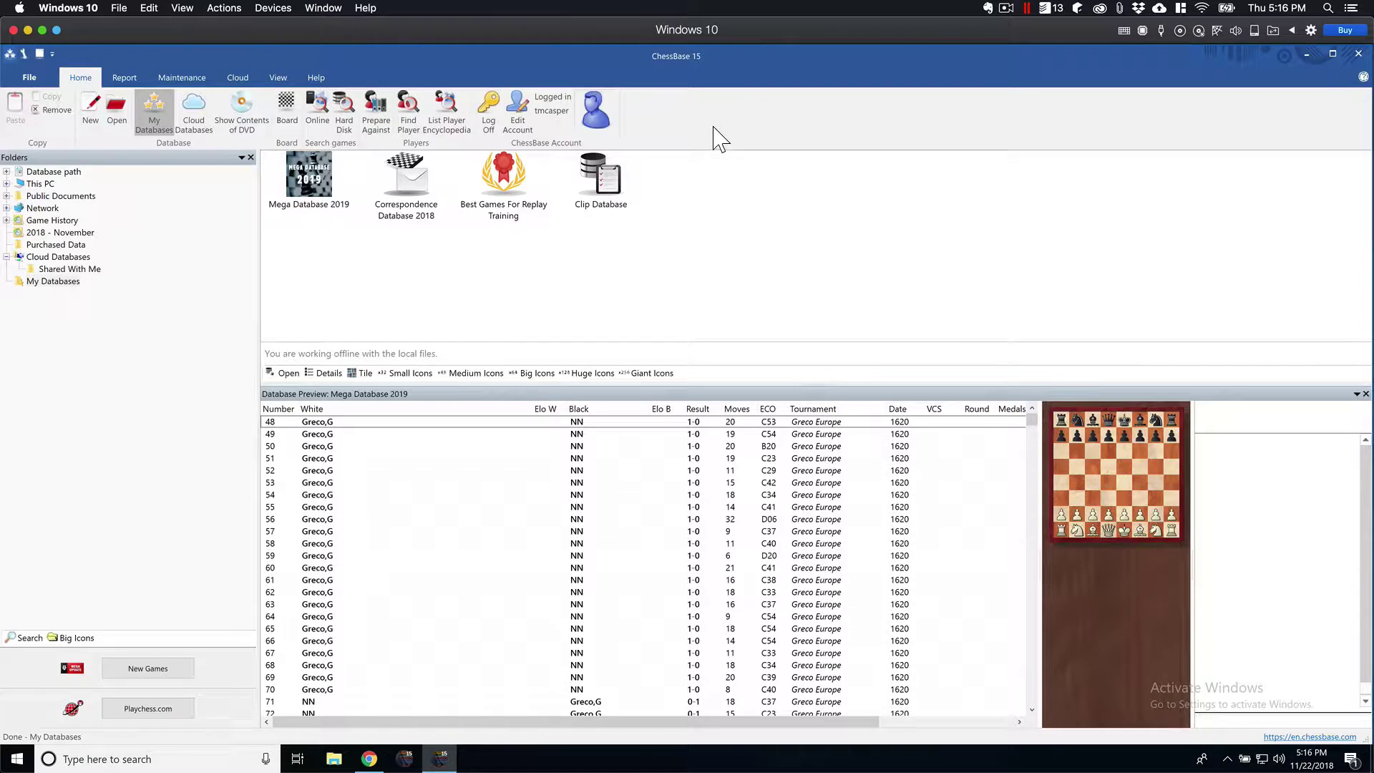
# Show the Quick Access toolbar below the ribbon and return it to its place above the ribbon.
pyautogui.rightClick(715, 129)
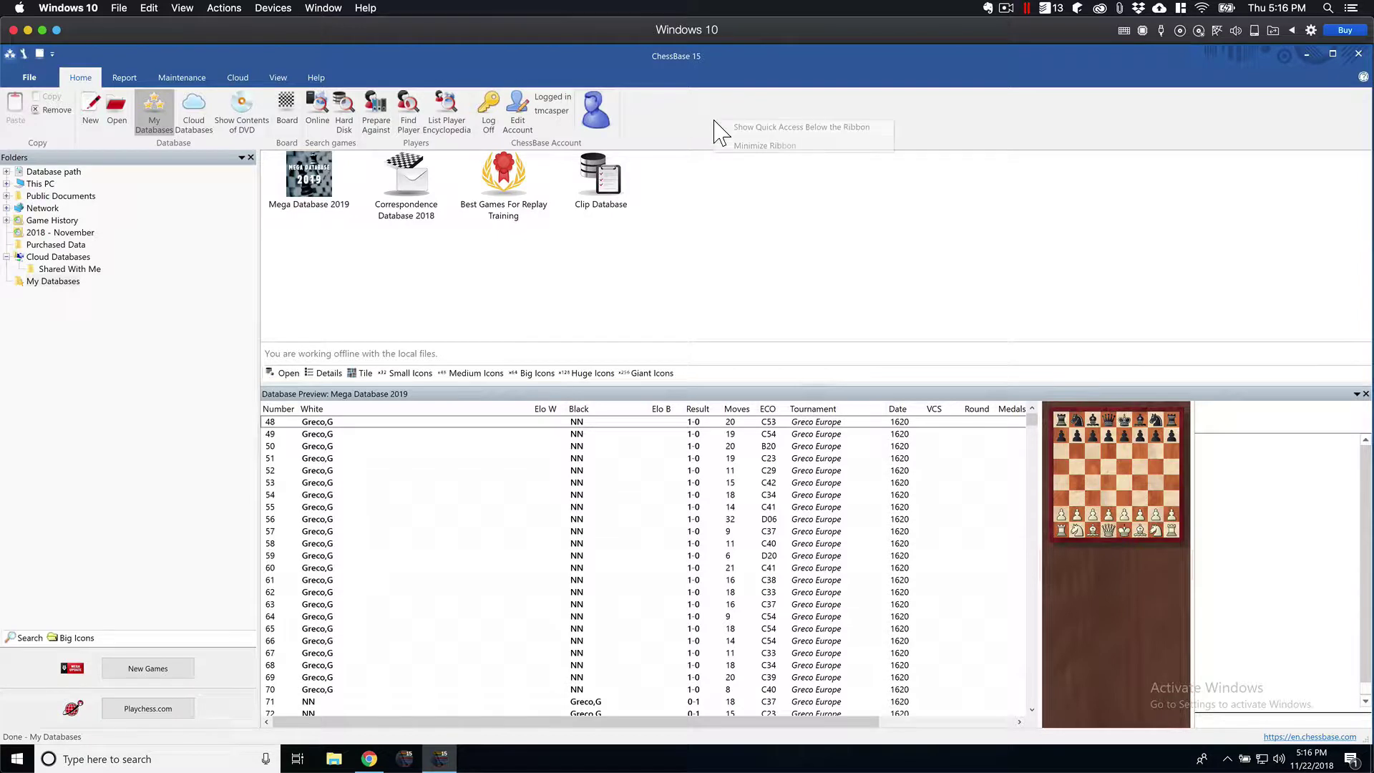
pyautogui.click(772, 128)
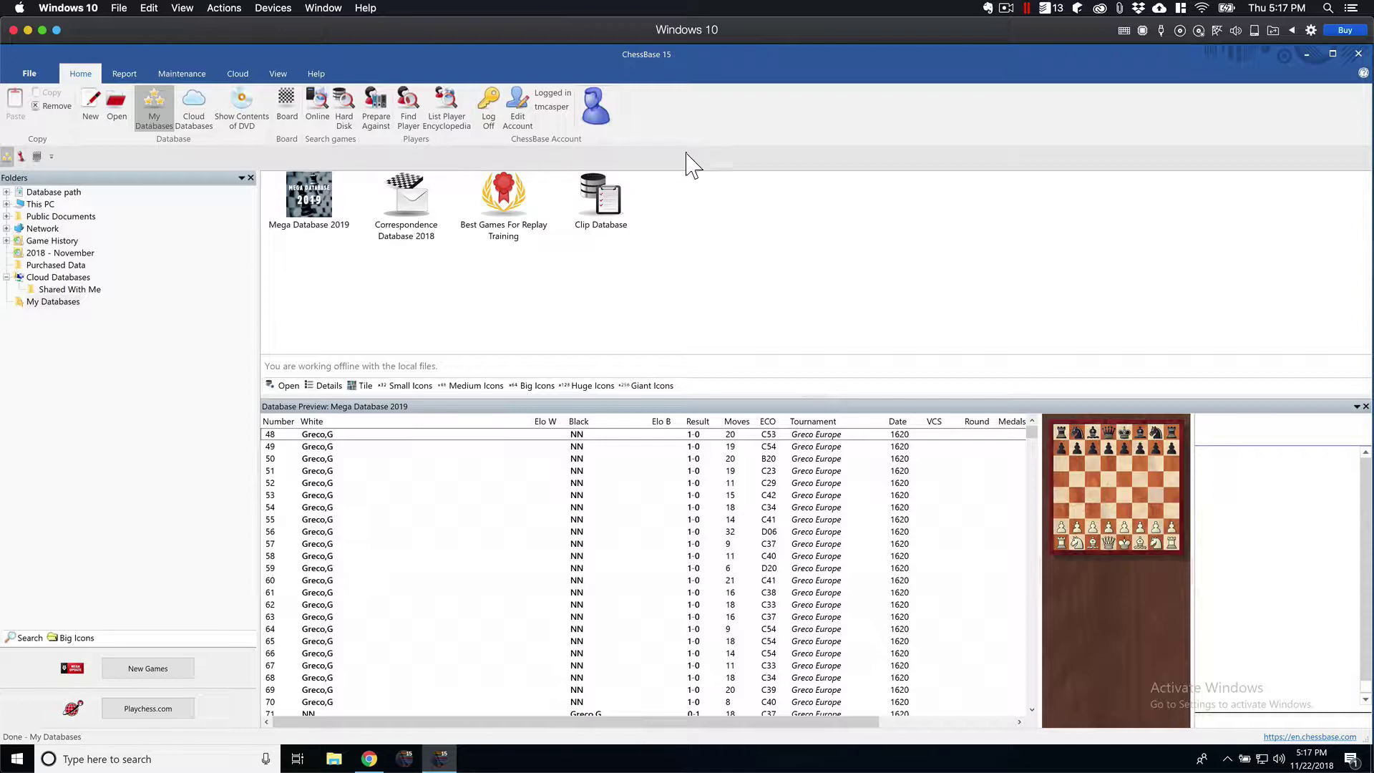
pyautogui.rightClick(763, 103)
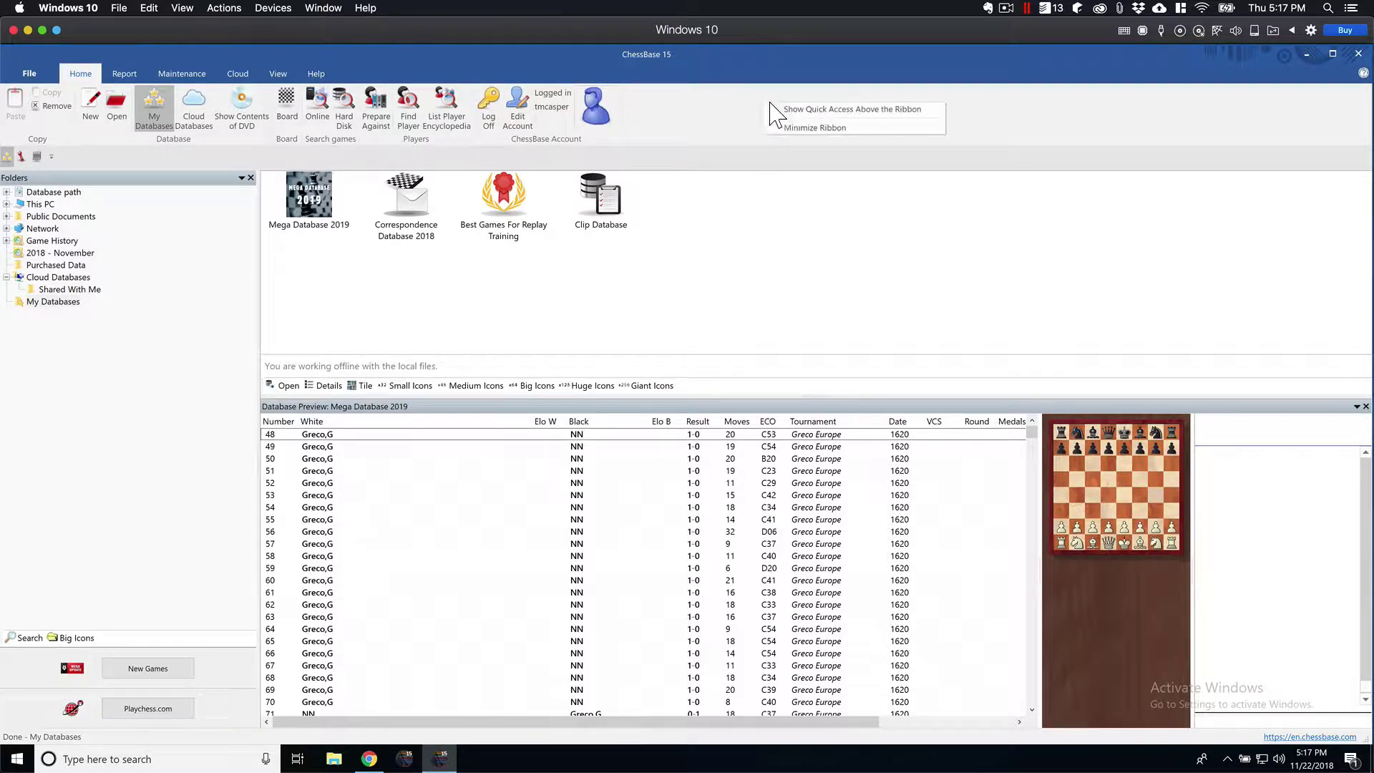
pyautogui.click(802, 109)
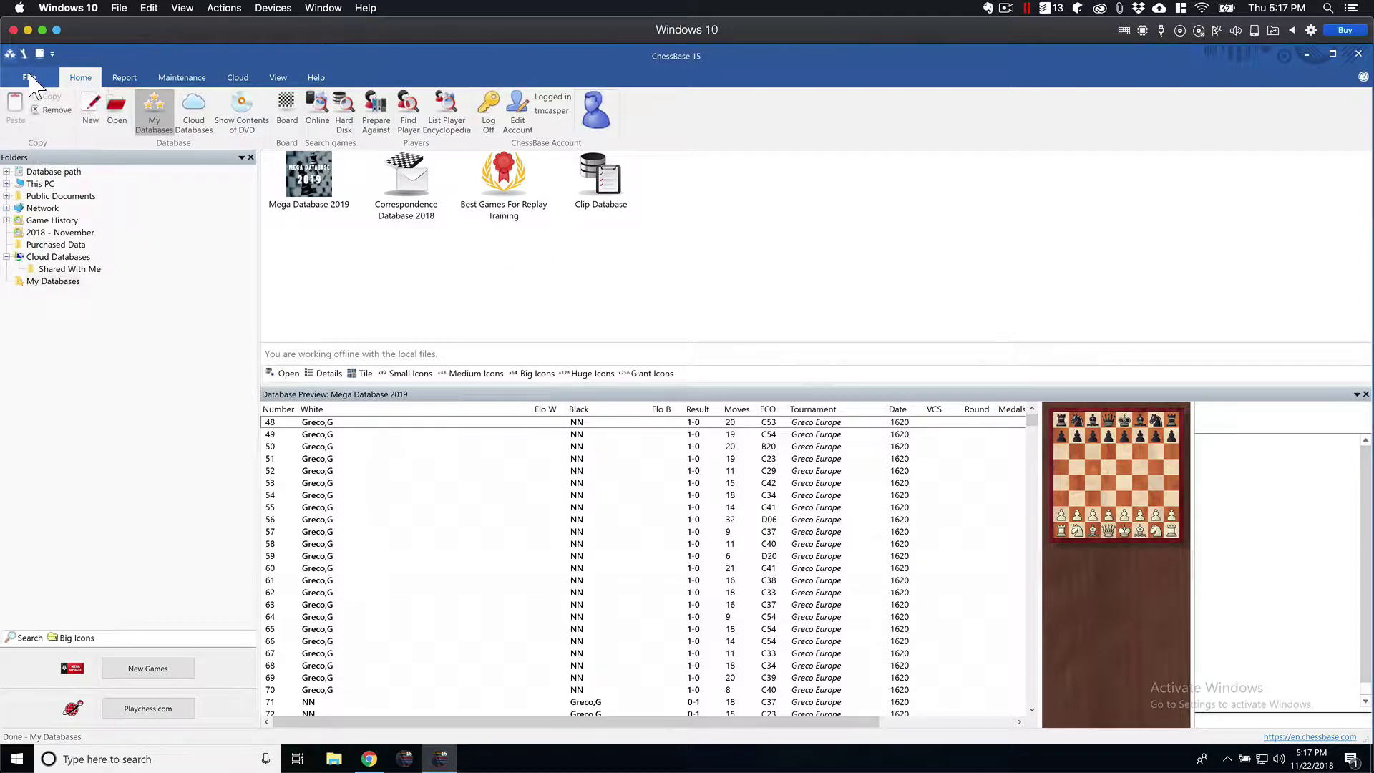
# Examine the ribbon's Report, Maintenance, Cloud and View command sets, and return to the Home commands.
pyautogui.click(125, 77)
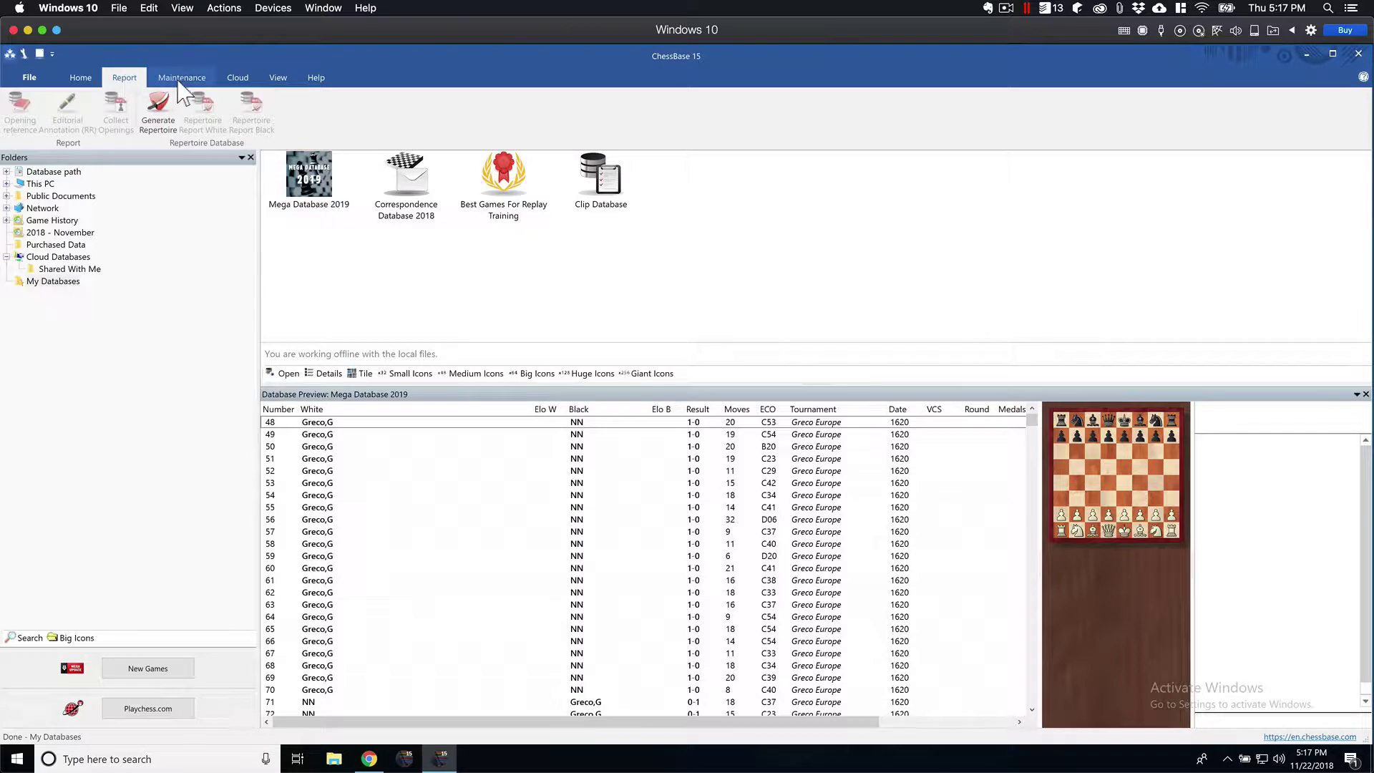
pyautogui.click(182, 77)
pyautogui.click(238, 77)
pyautogui.click(276, 79)
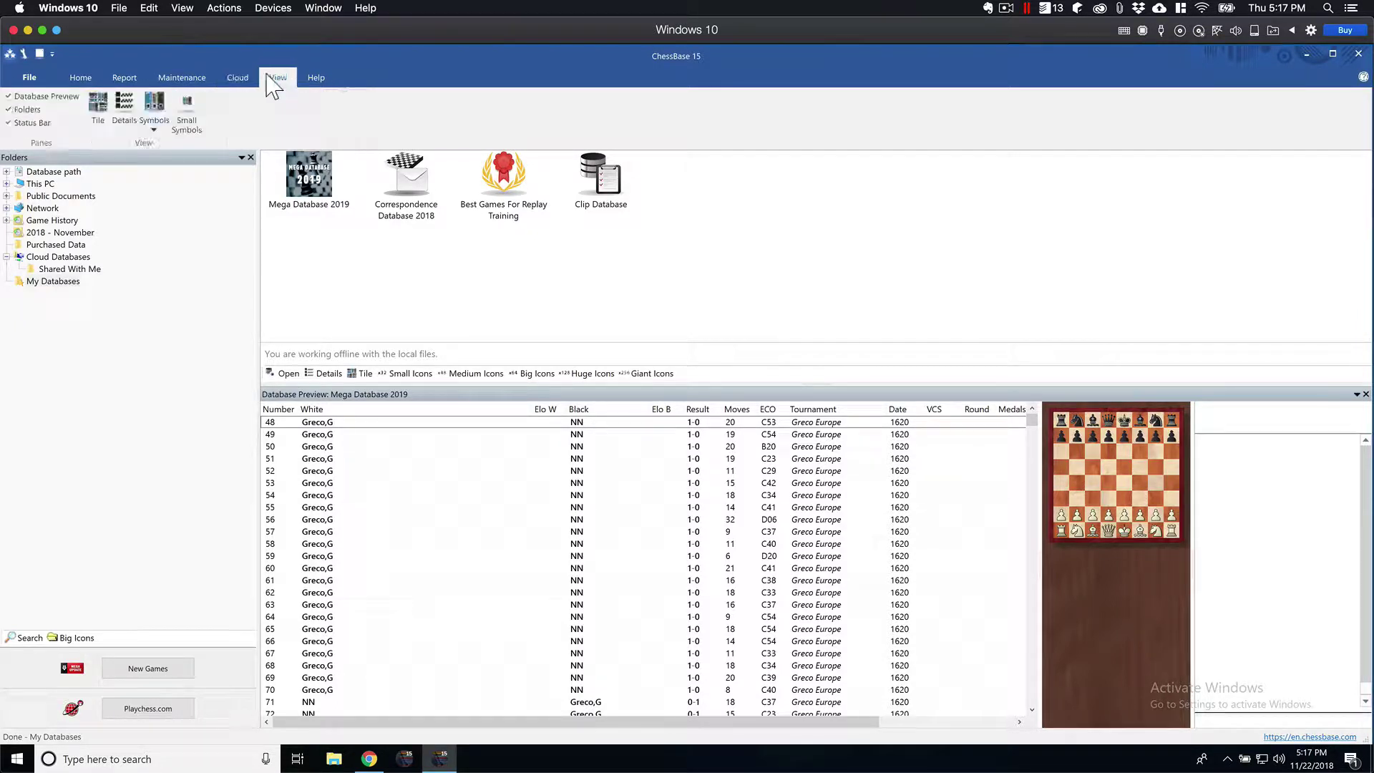
pyautogui.click(82, 77)
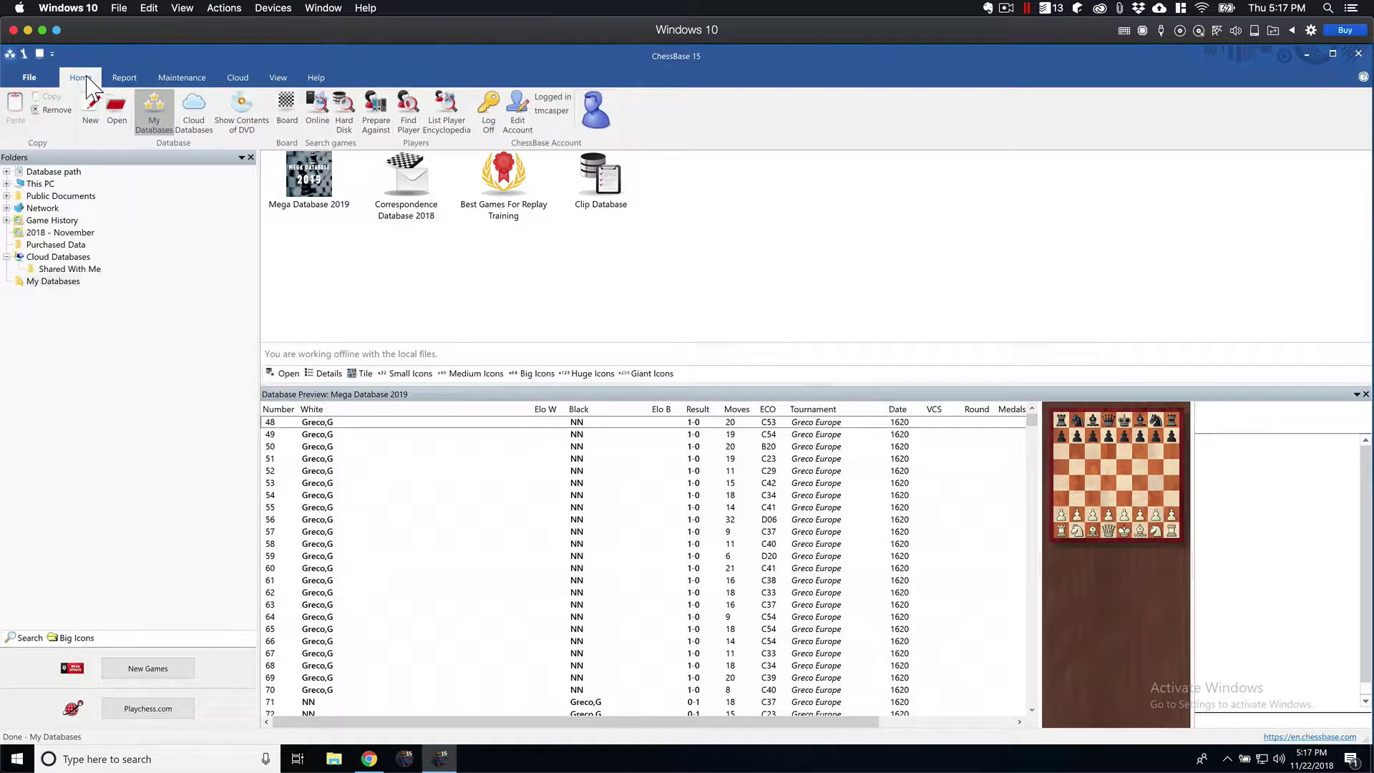
pyautogui.click(129, 80)
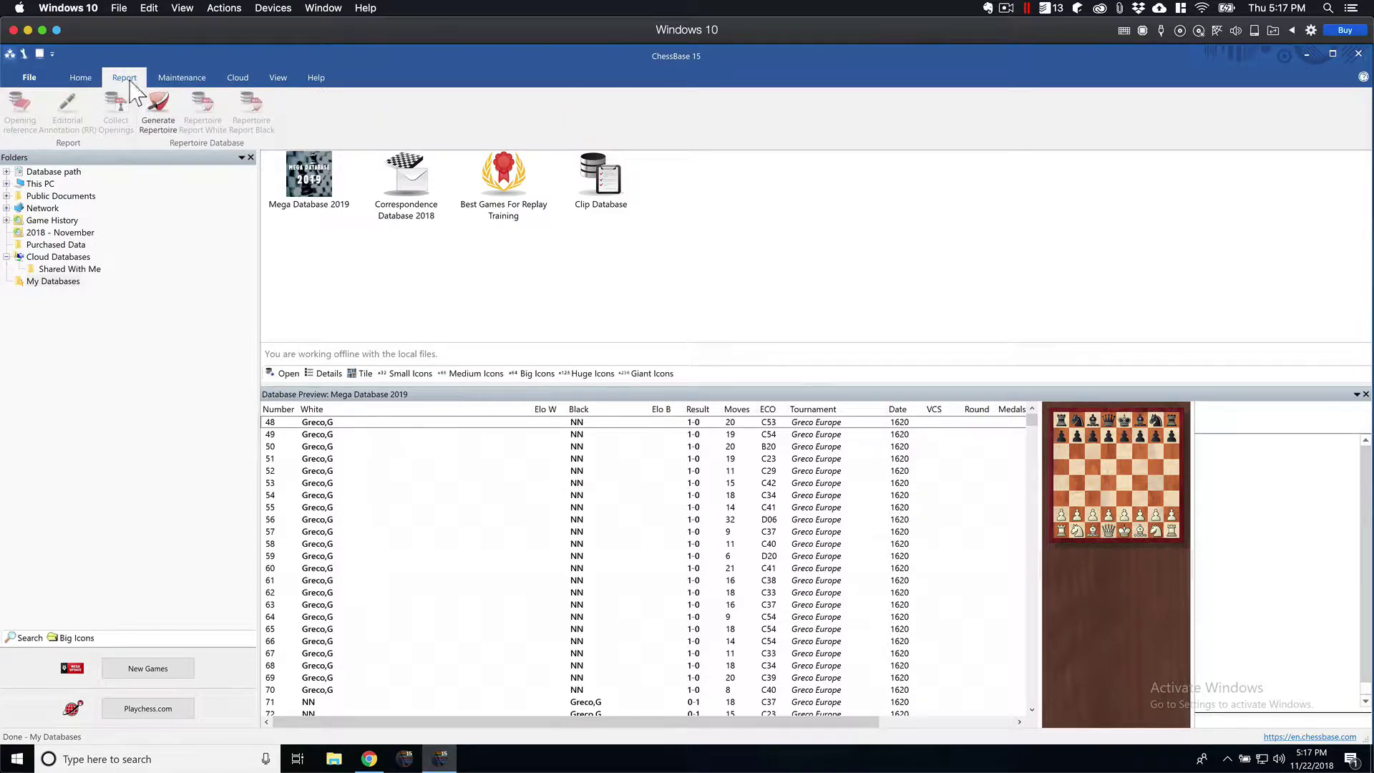
pyautogui.click(181, 77)
pyautogui.click(243, 79)
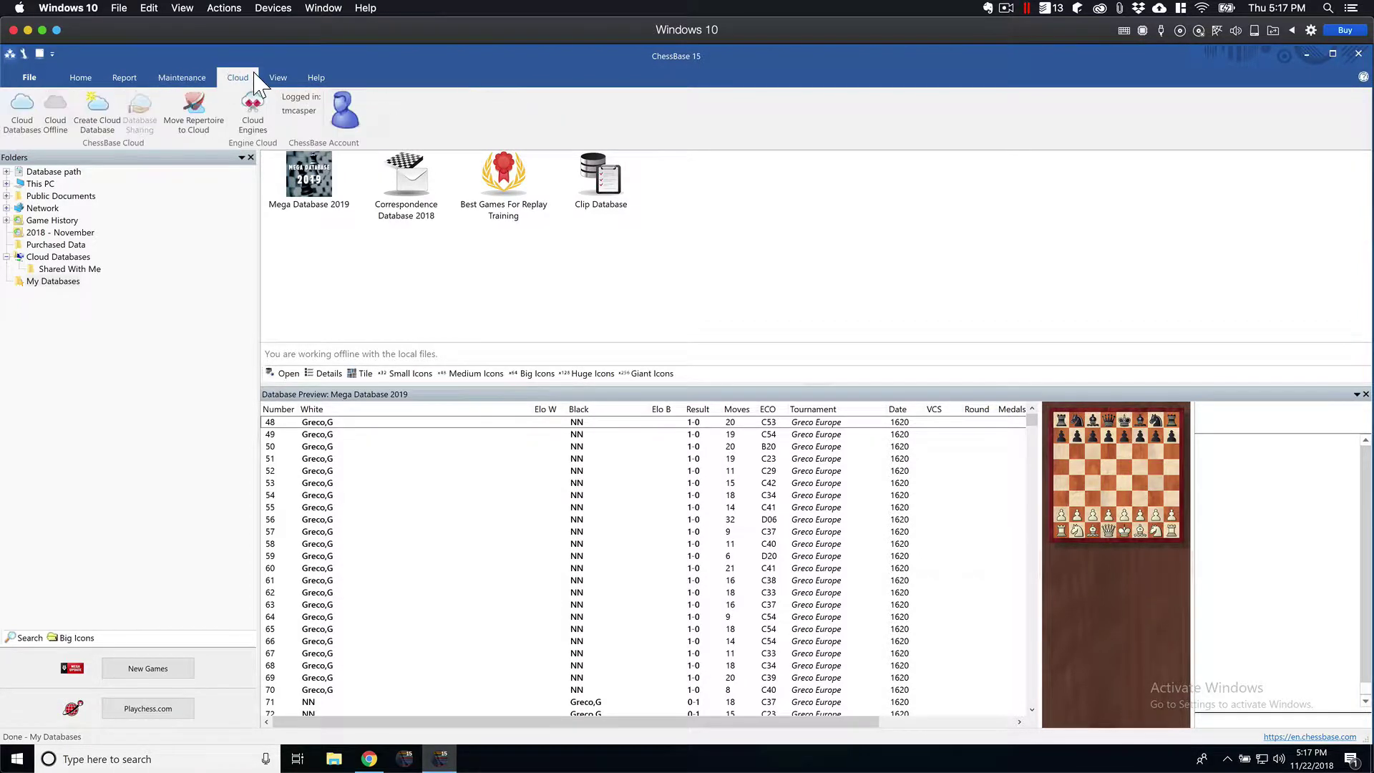
pyautogui.click(82, 77)
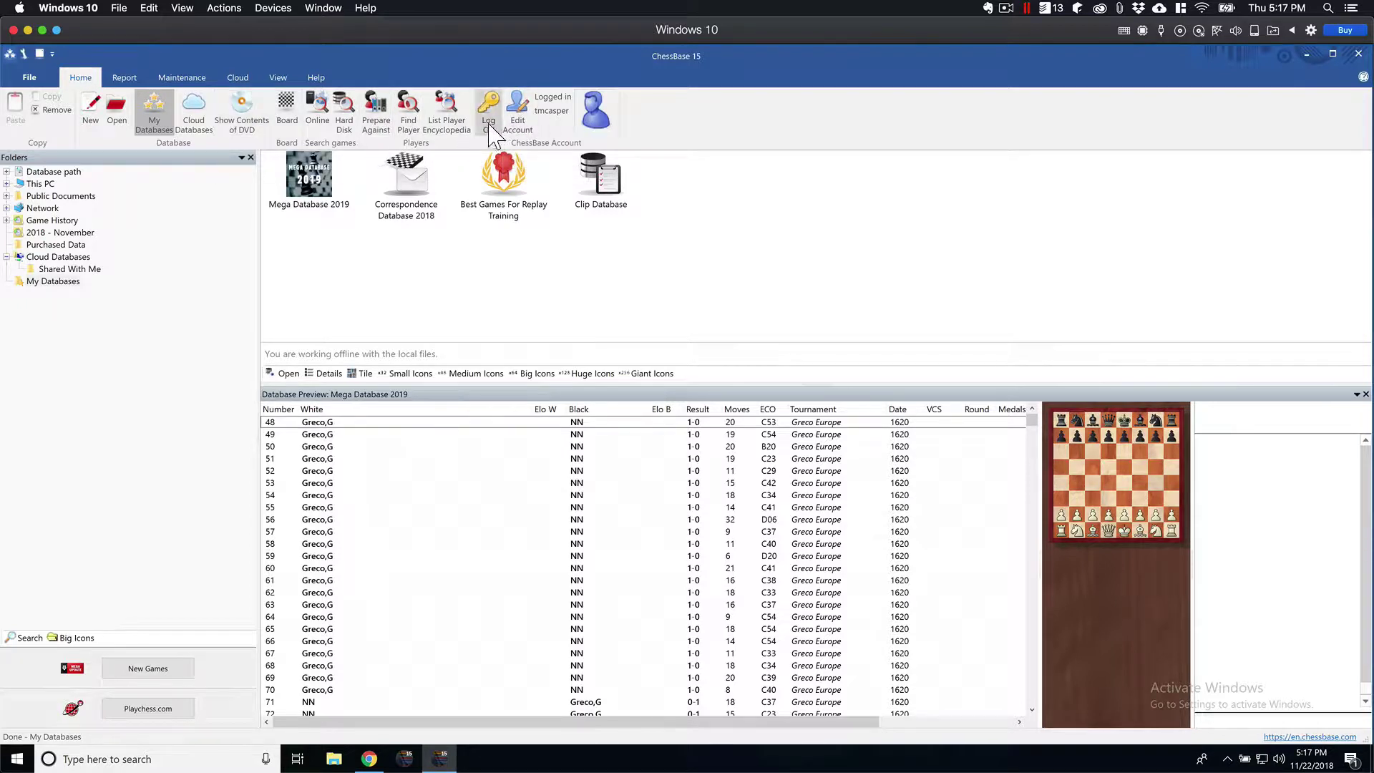
# Examine the New, Open and Activation choices among the File commands, and leave without choosing any.
pyautogui.click(33, 79)
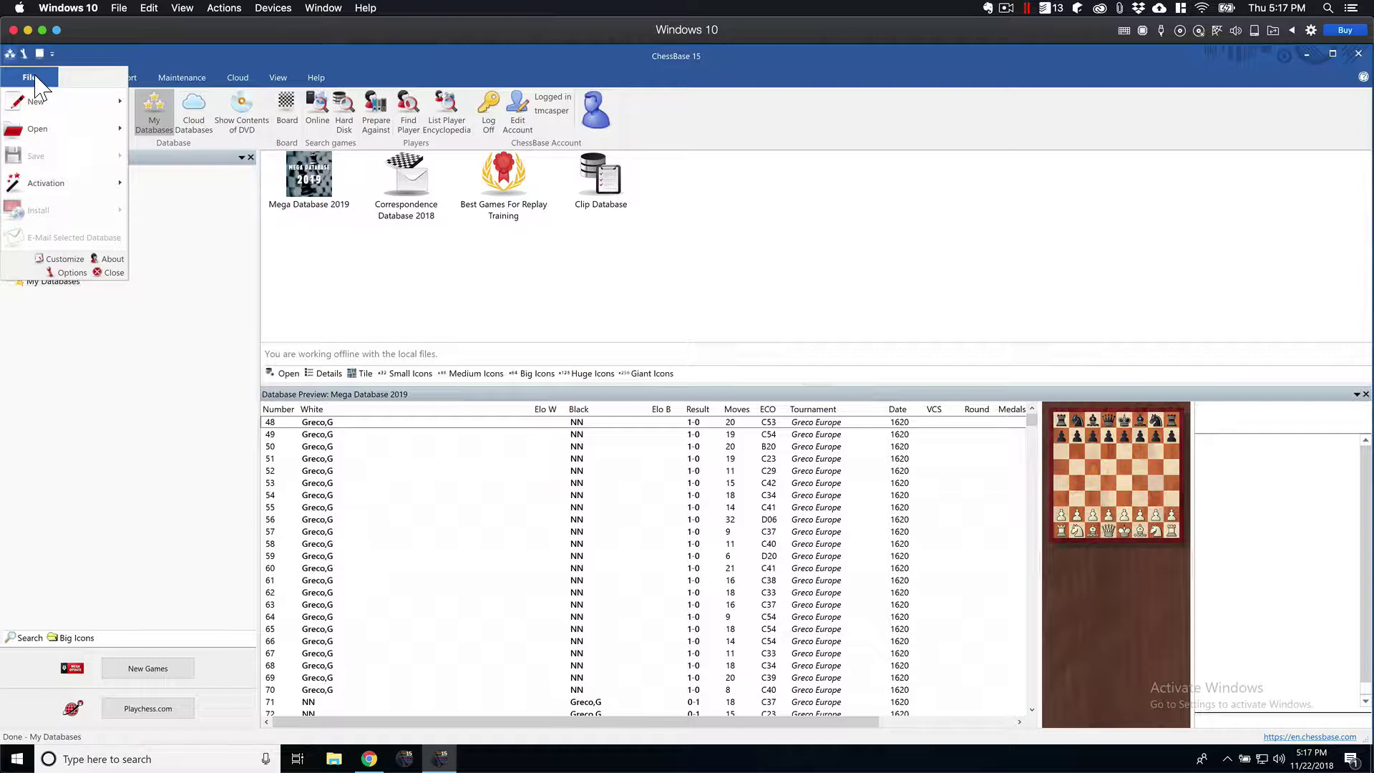
pyautogui.moveTo(50, 108)
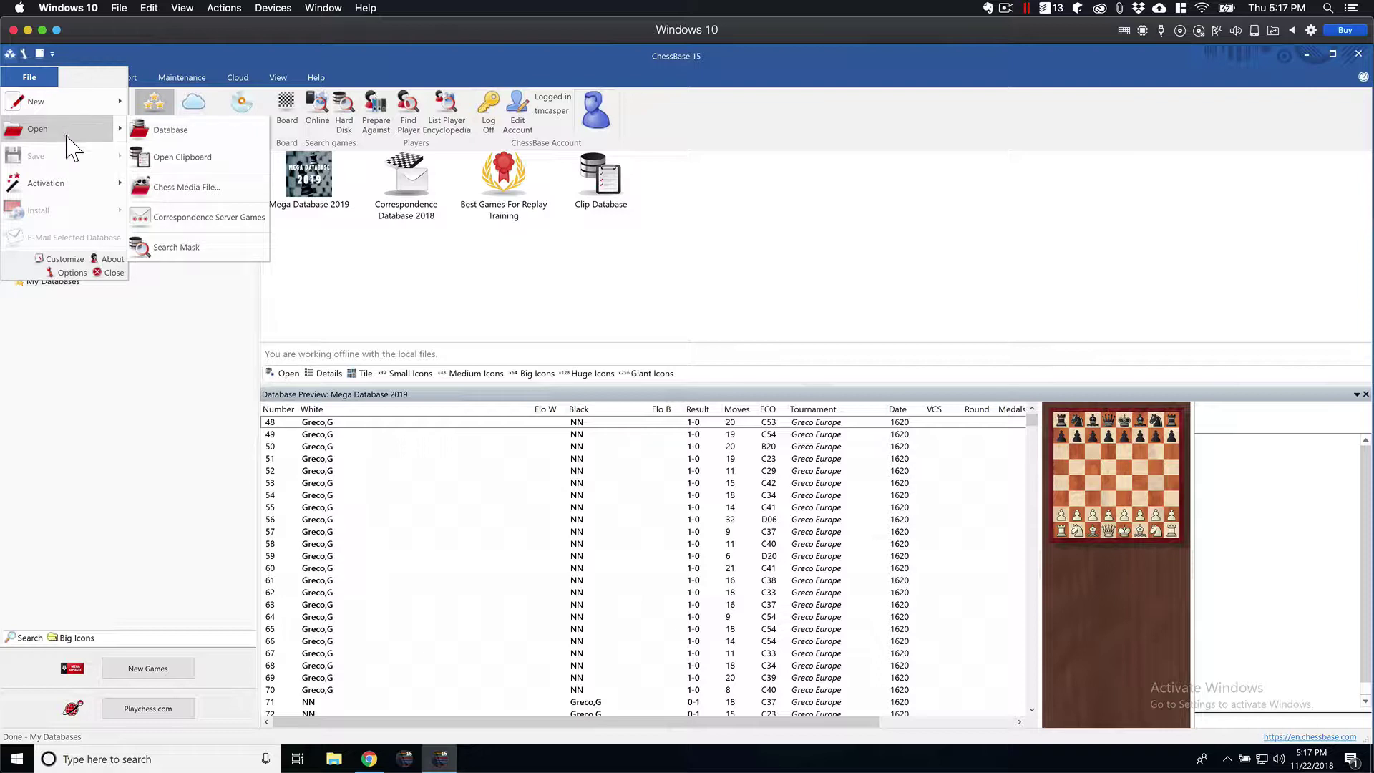
pyautogui.moveTo(76, 180)
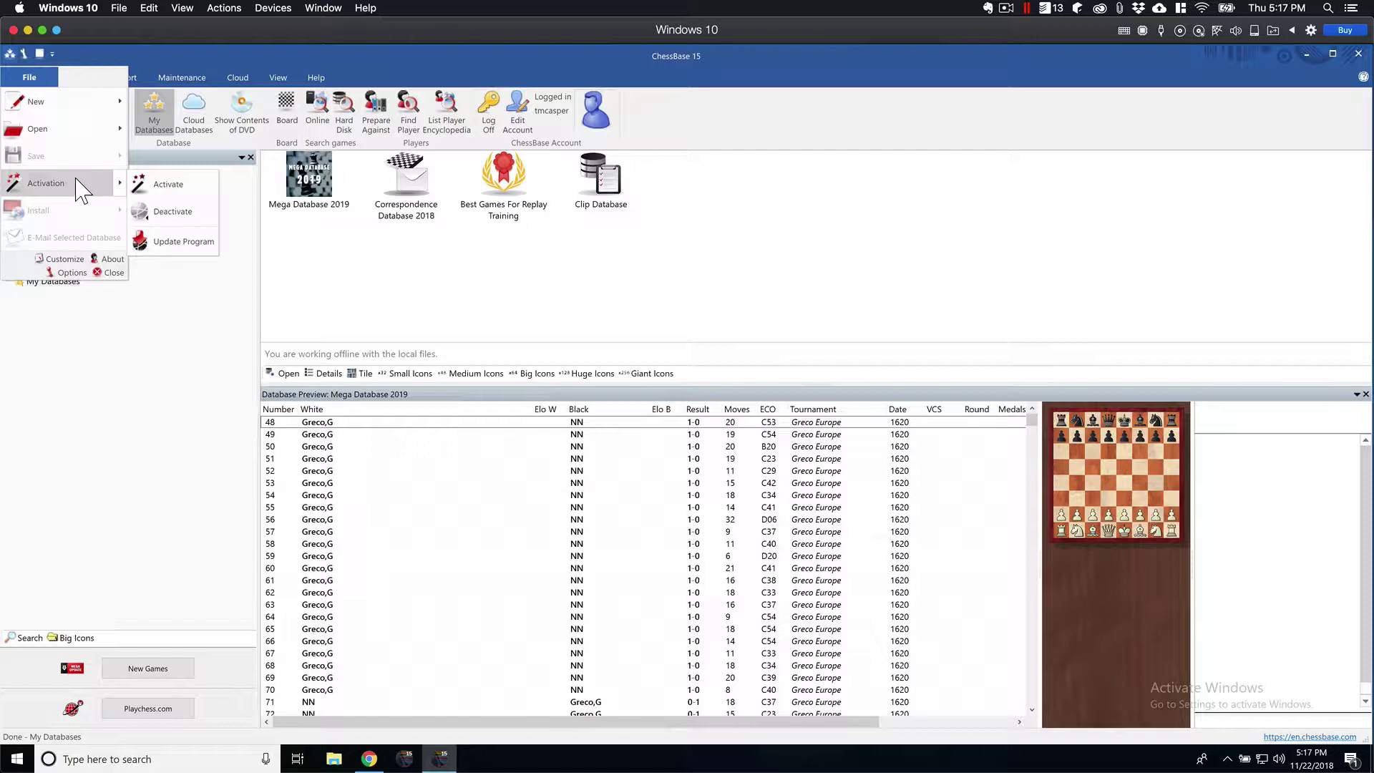
pyautogui.moveTo(90, 209)
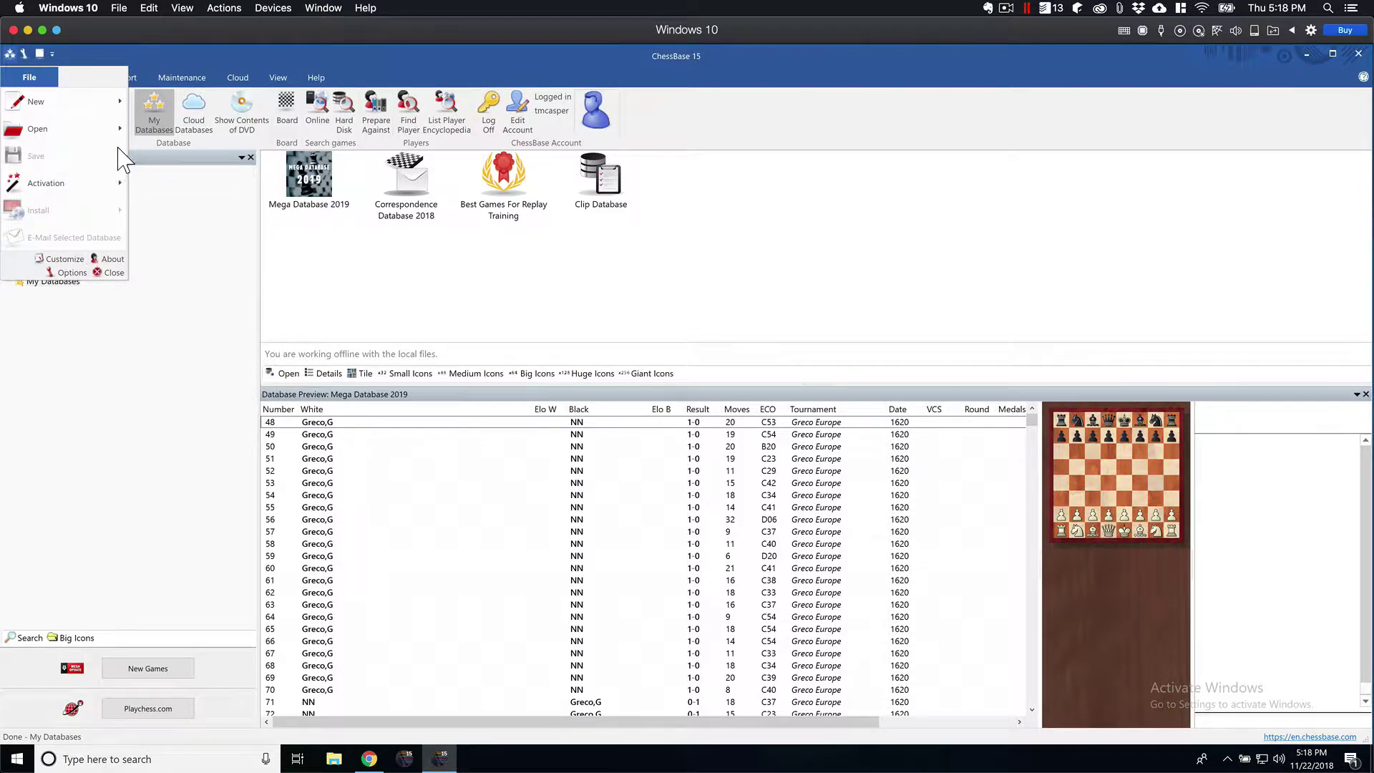
pyautogui.moveTo(93, 101)
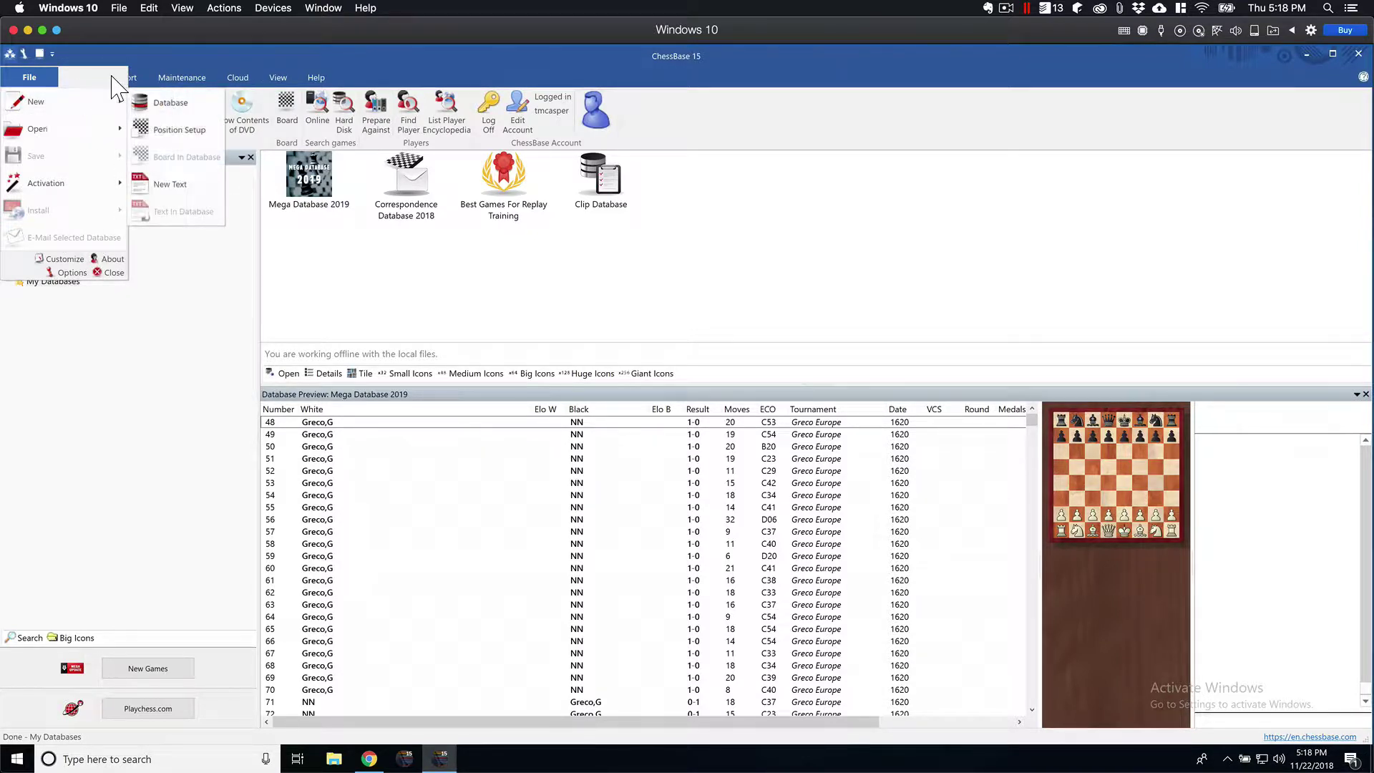
pyautogui.click(151, 58)
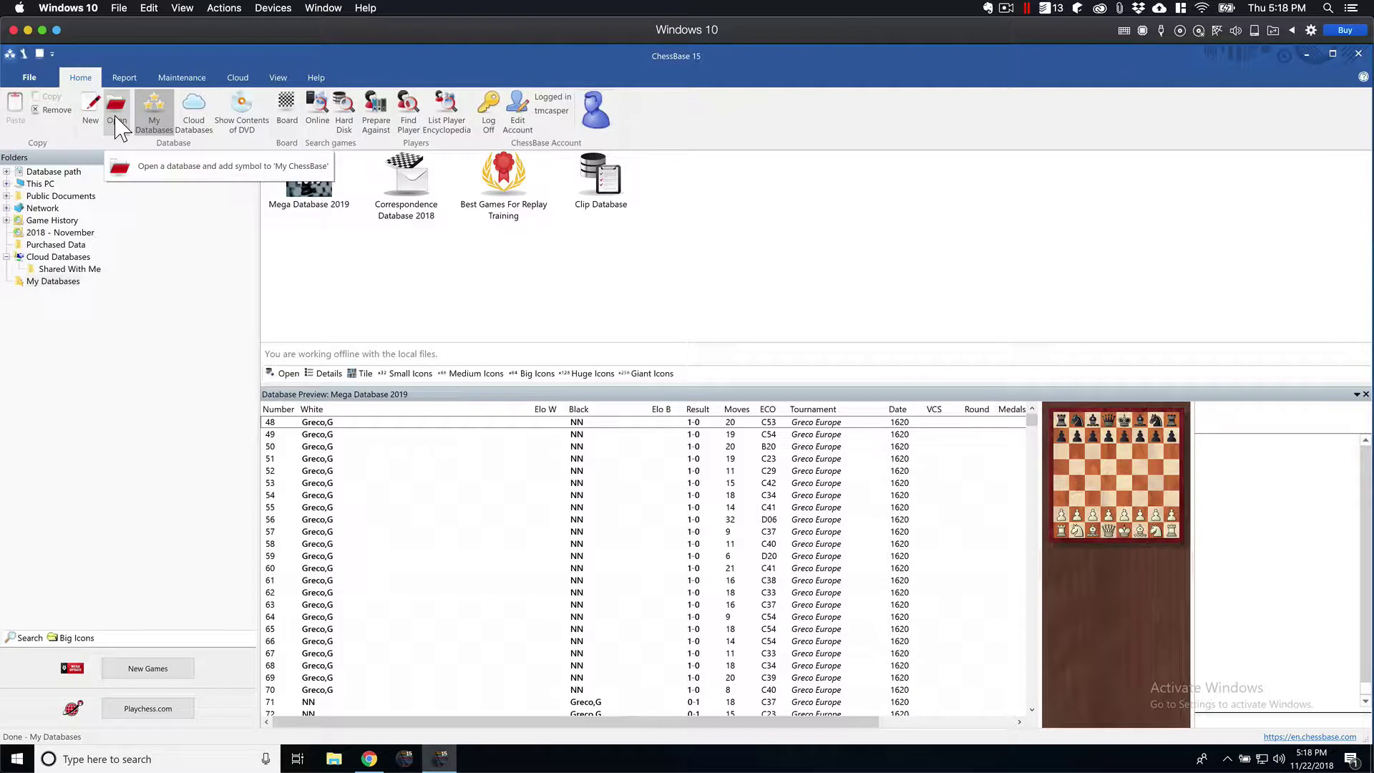
# Display the account's cloud databases in place of the local databases.
pyautogui.click(204, 112)
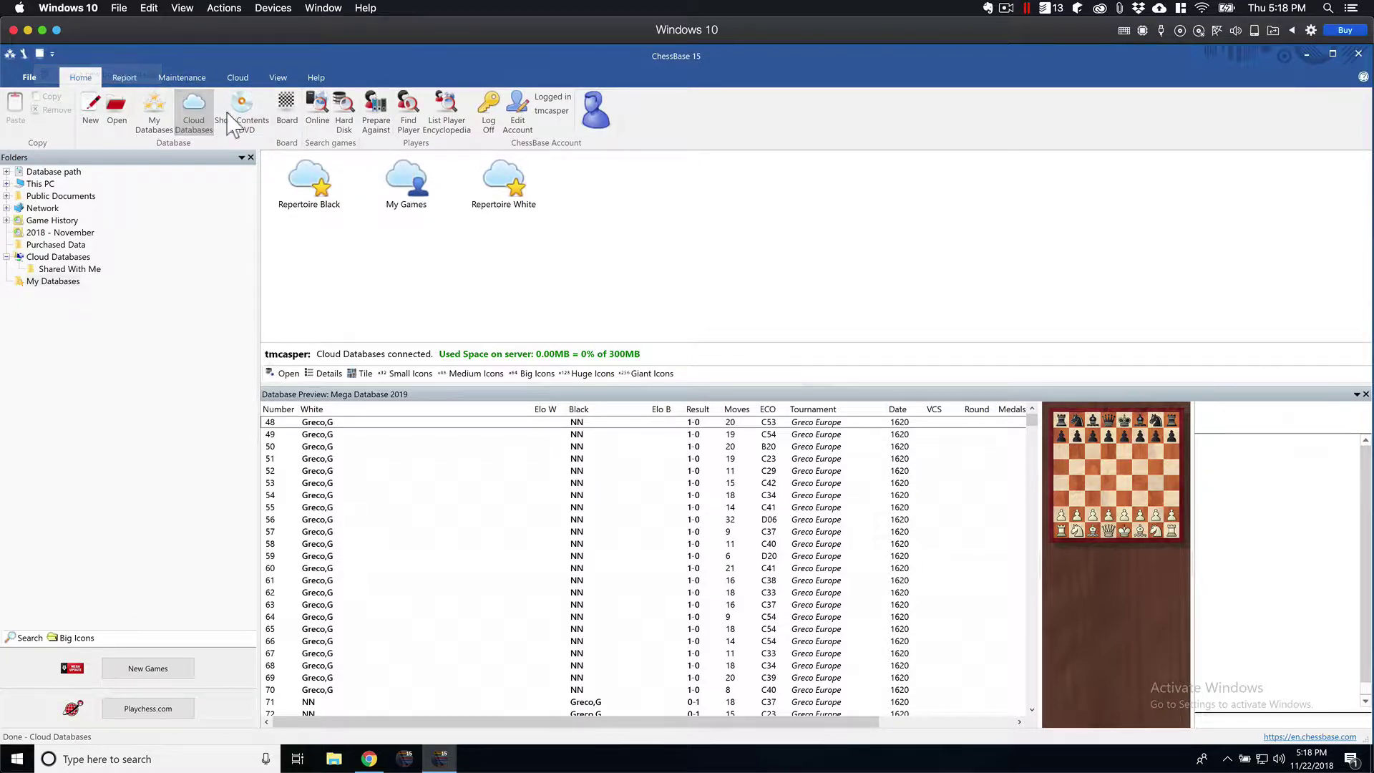
# Open and close an empty game board, and search the online game database for Caruana's games, closing the results window.
pyautogui.click(287, 114)
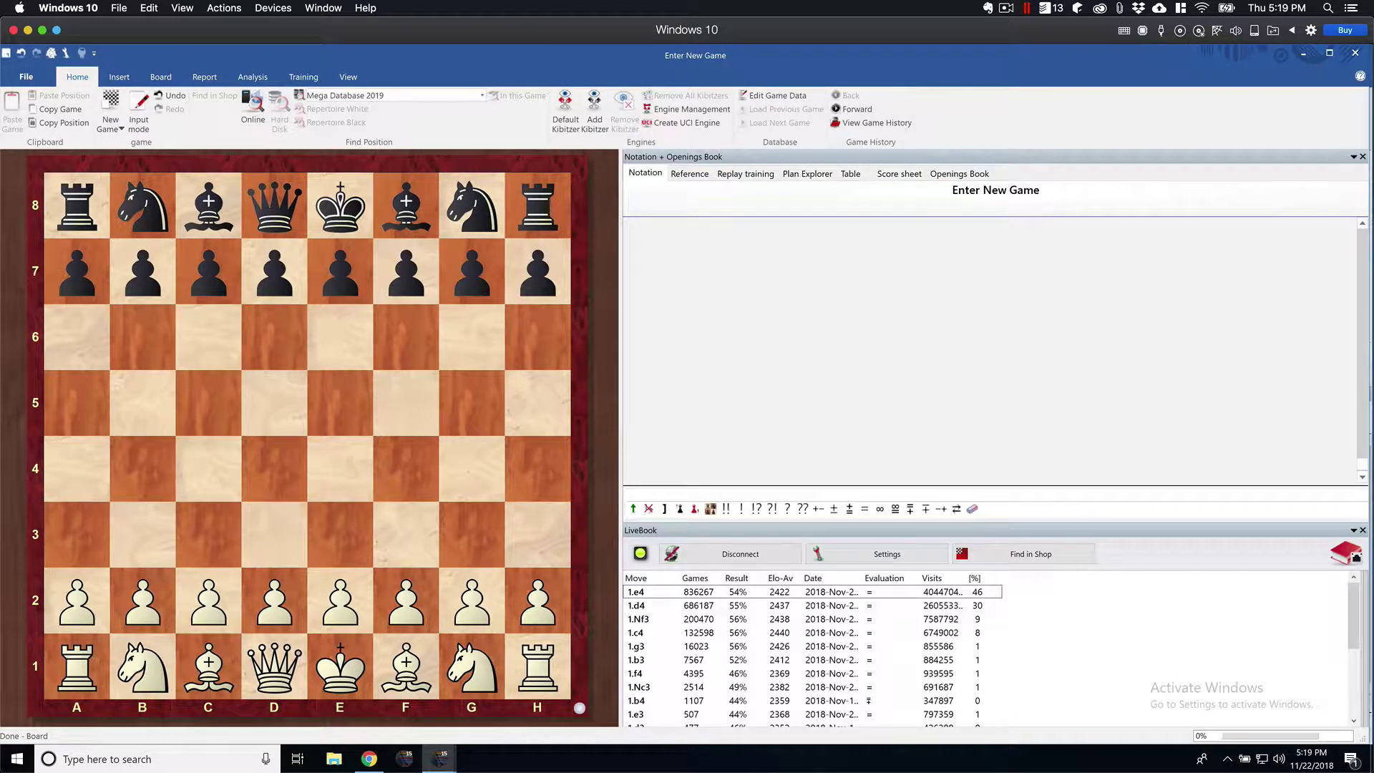
pyautogui.click(1356, 54)
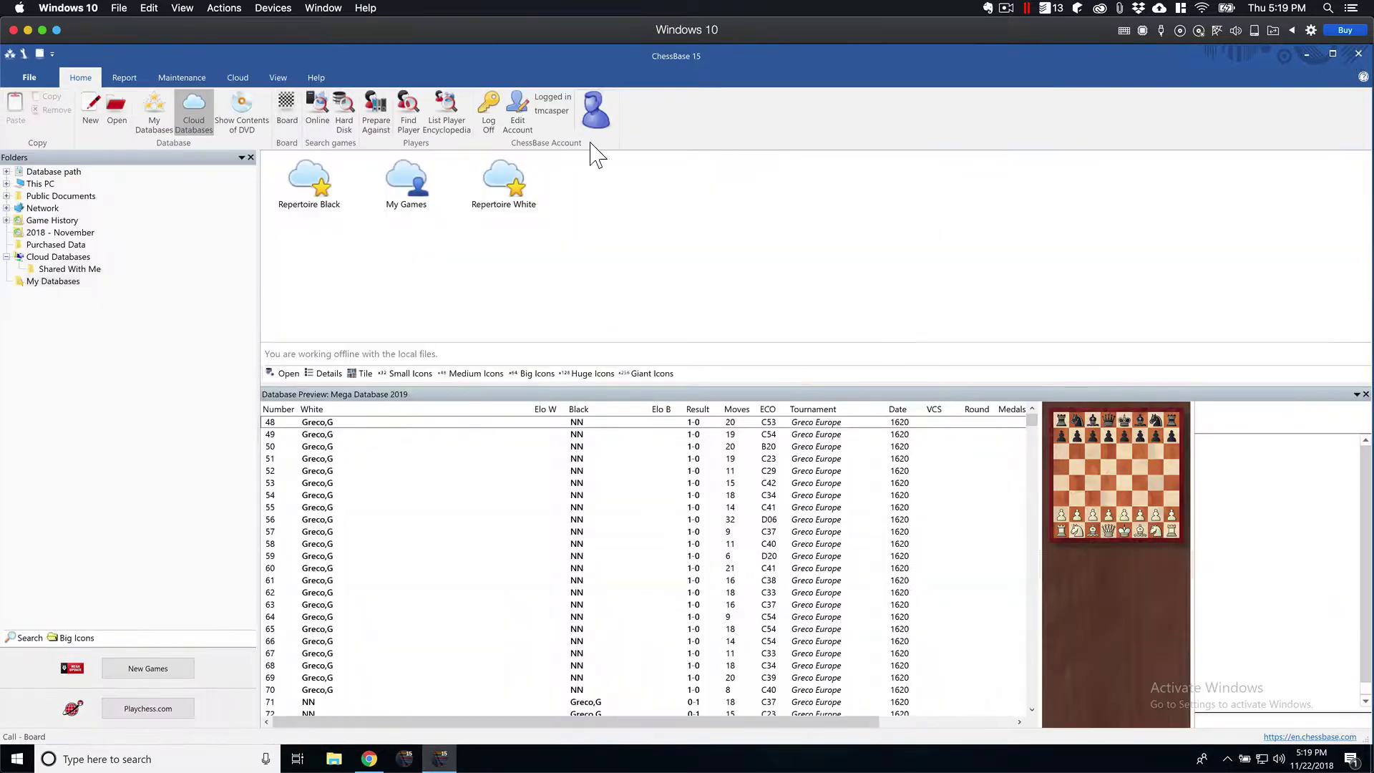
pyautogui.click(320, 118)
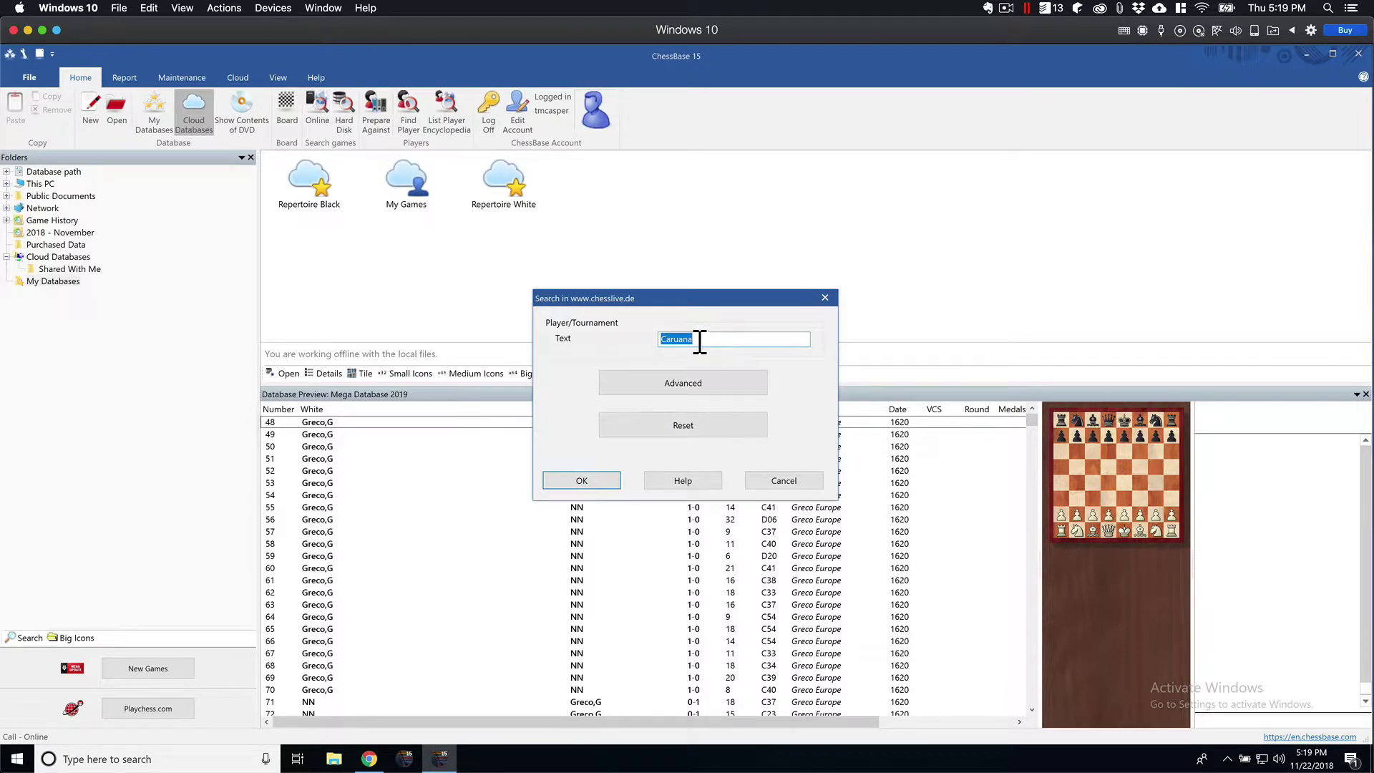
pyautogui.click(601, 486)
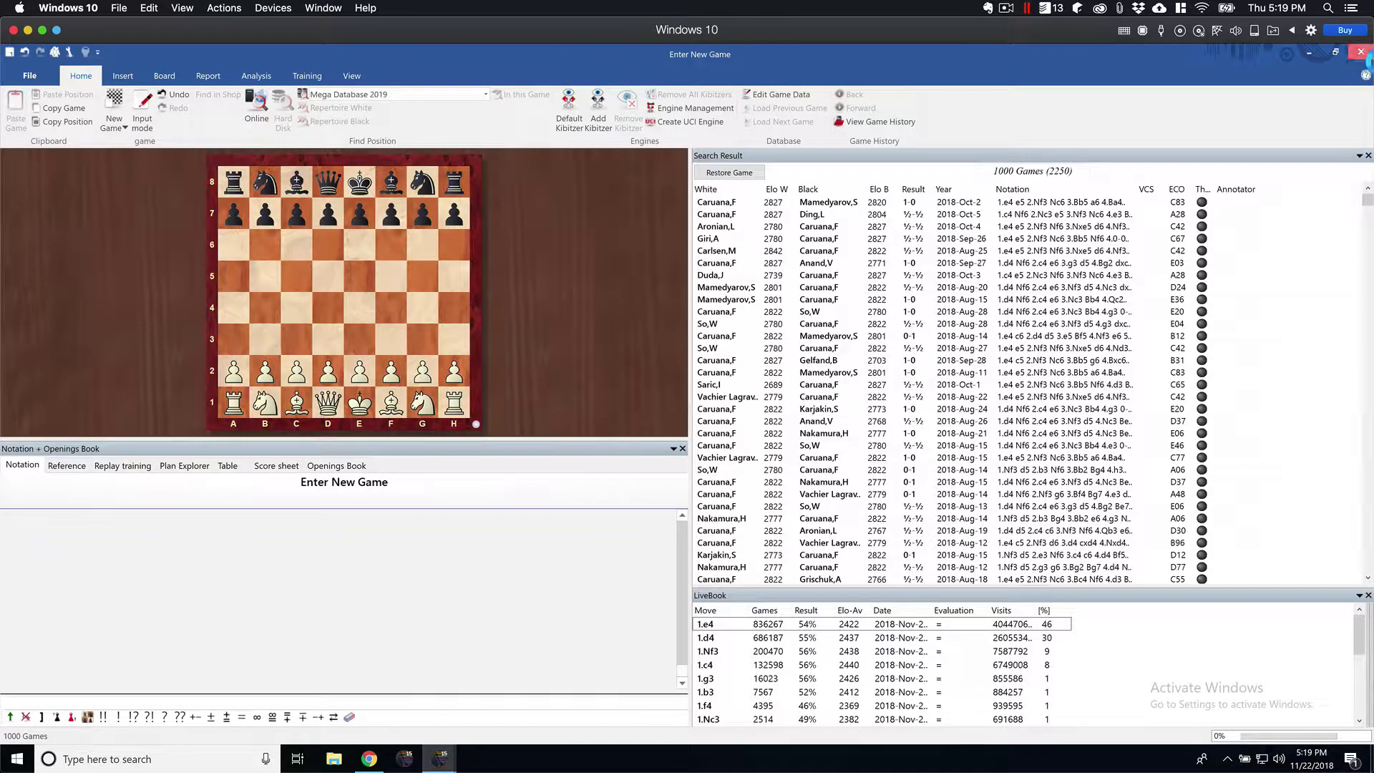
pyautogui.click(1357, 51)
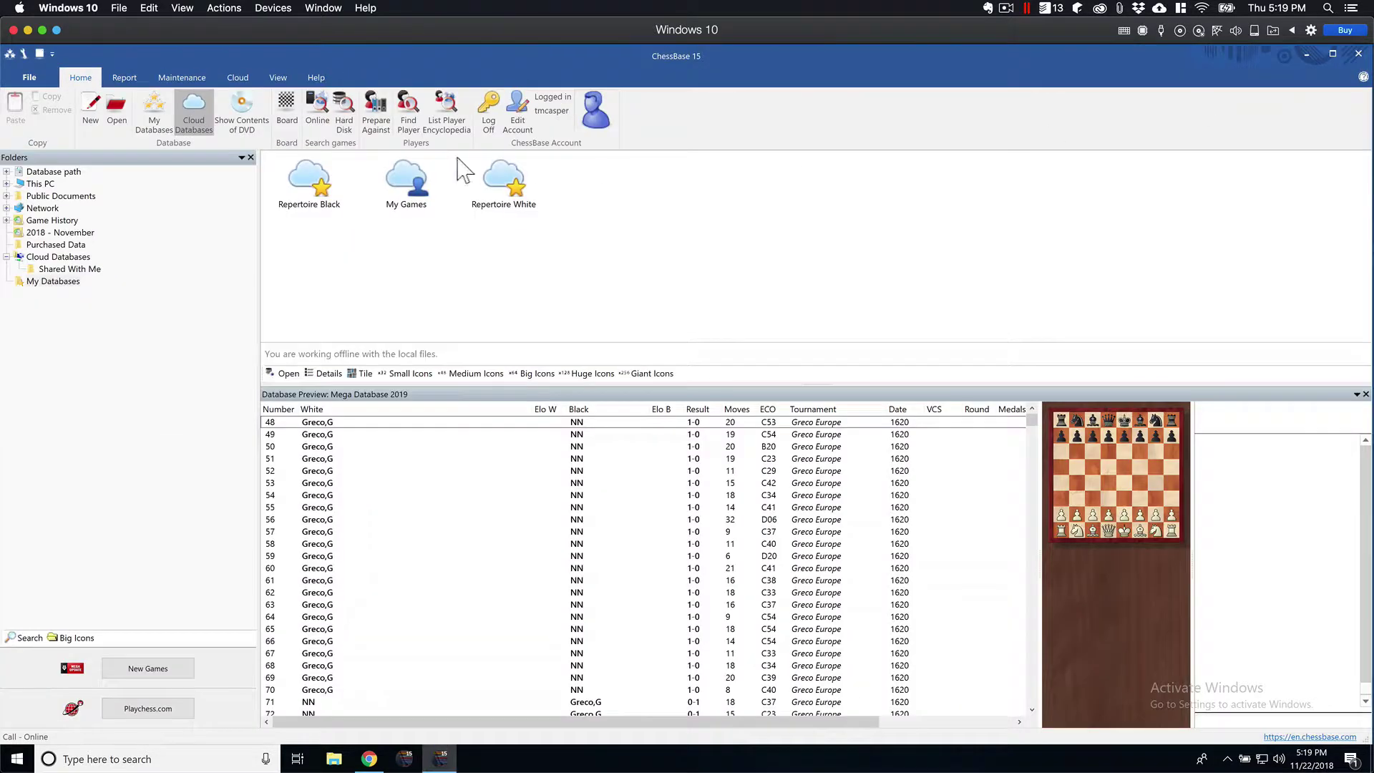
# Look at the hard-disk search form and the Prepare Against player list for Mega Database 2019, closing each.
pyautogui.click(347, 112)
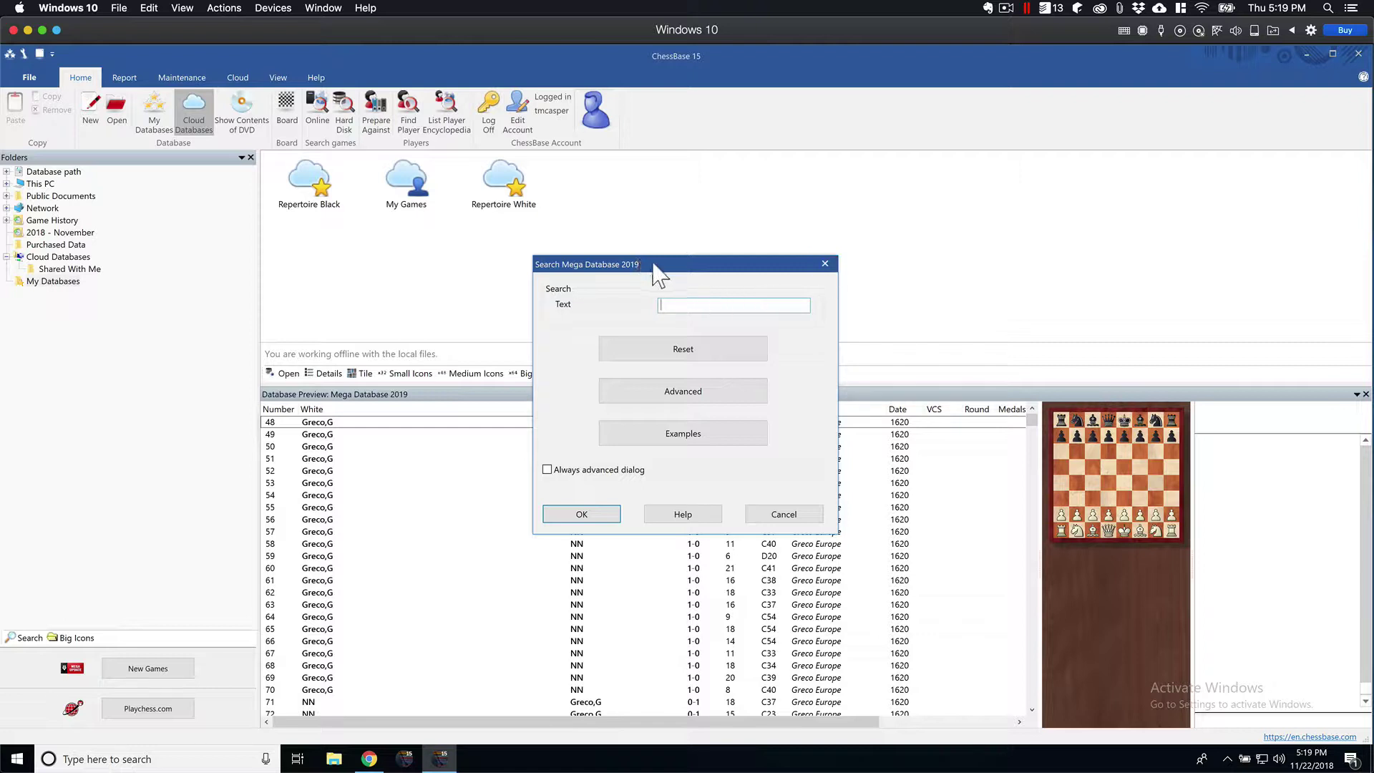
pyautogui.click(826, 264)
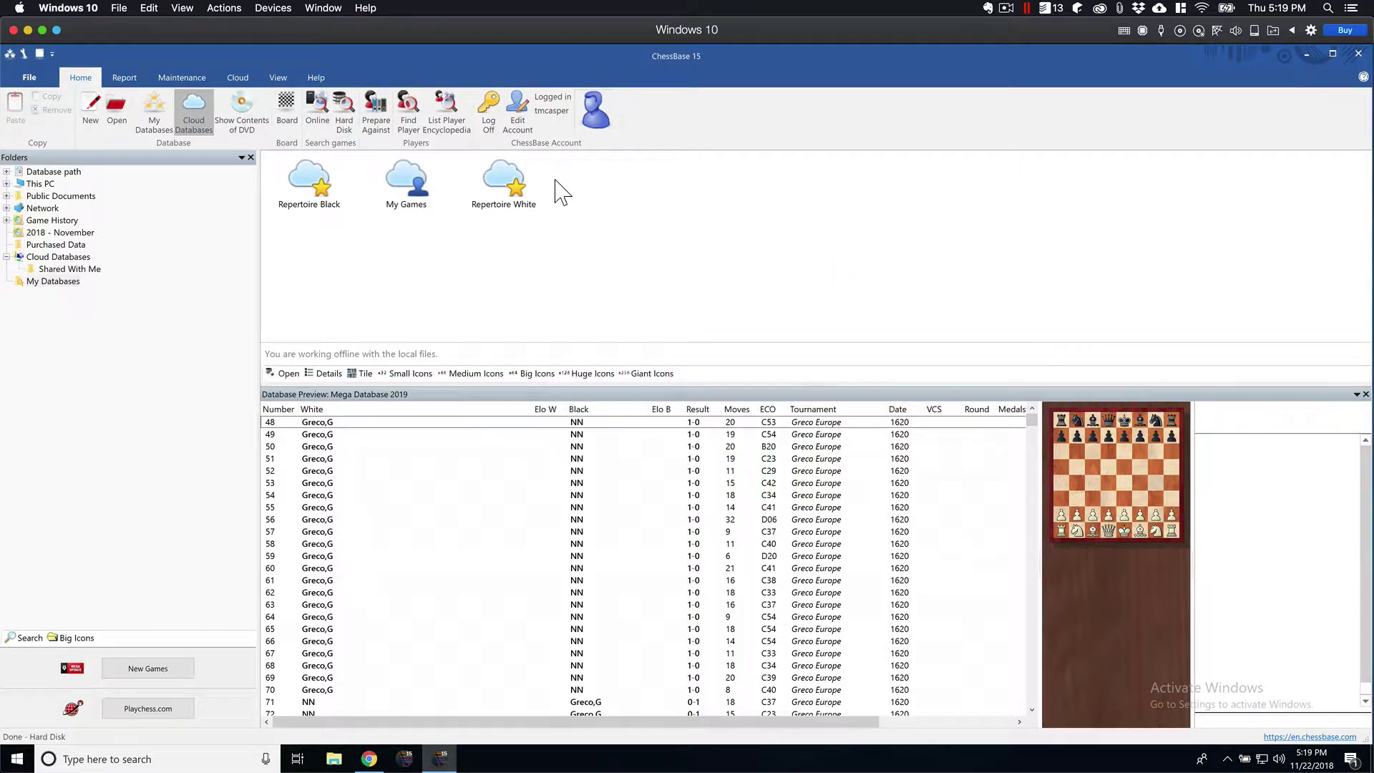
pyautogui.click(379, 108)
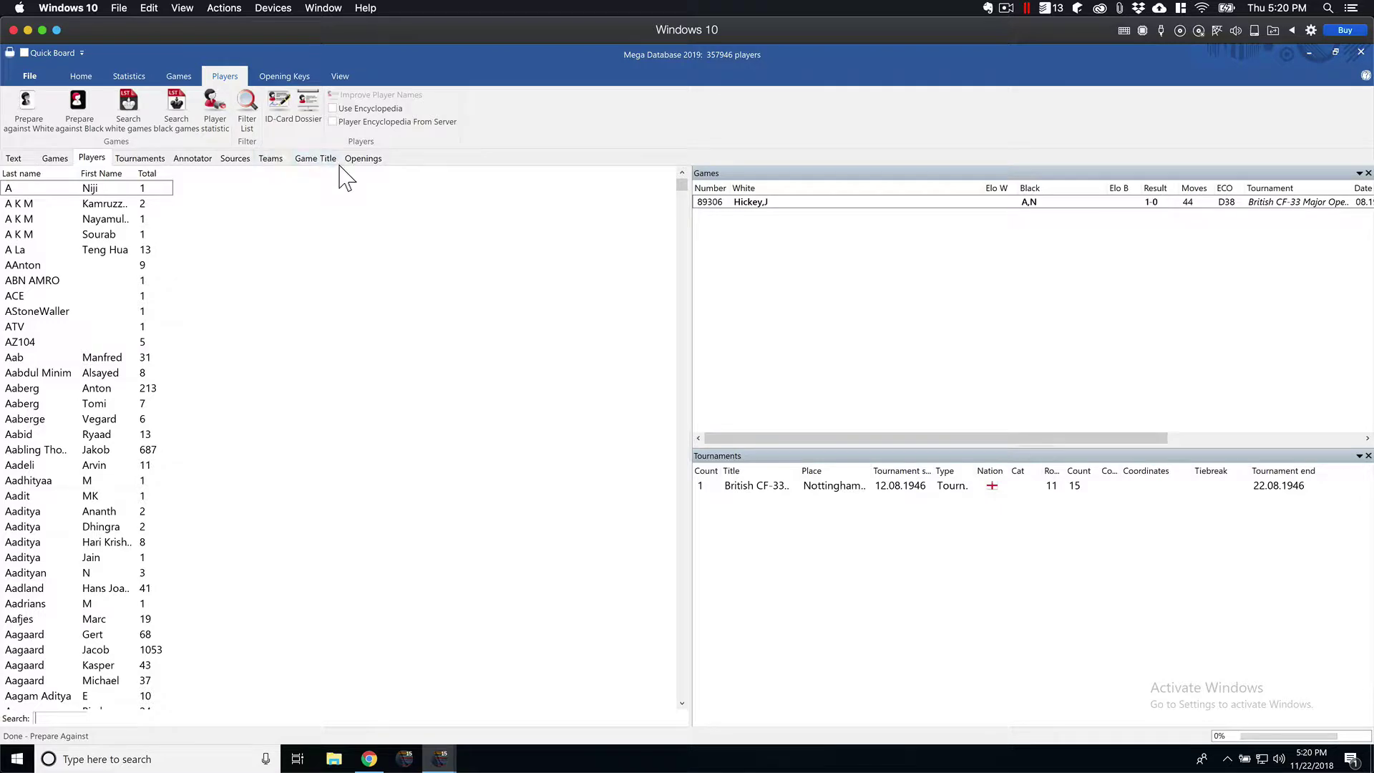
pyautogui.click(1359, 51)
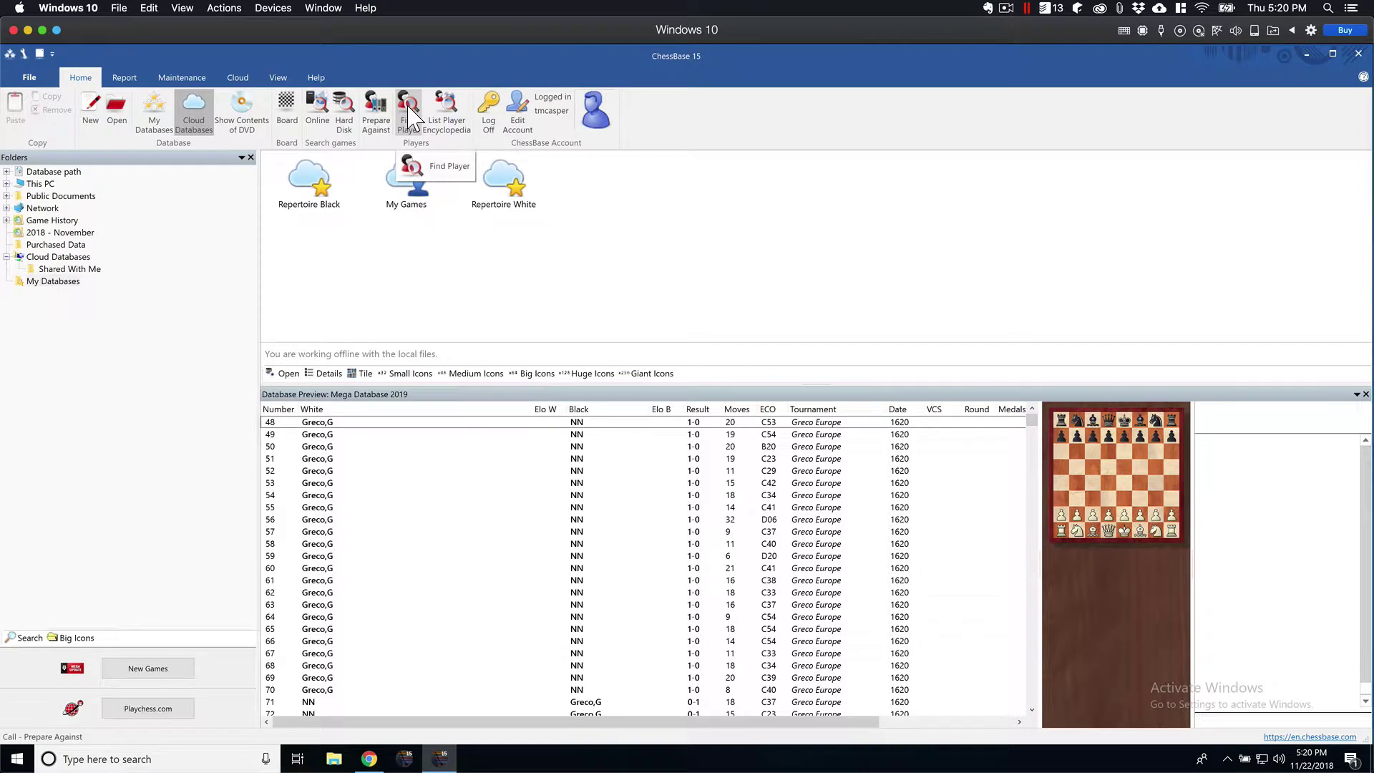
# Expand Database path, browse the Playbase and Database path folders, and return to My Databases.
pyautogui.click(7, 171)
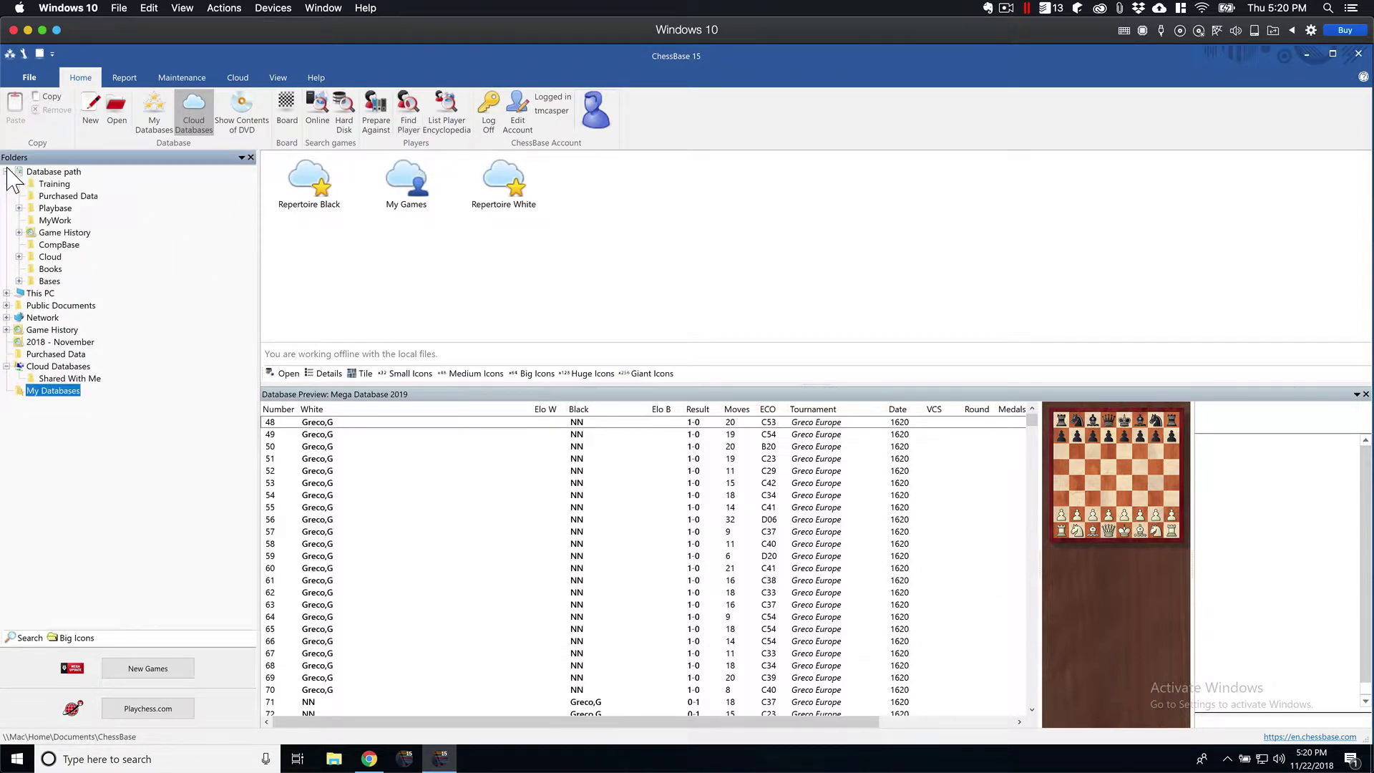
pyautogui.click(52, 209)
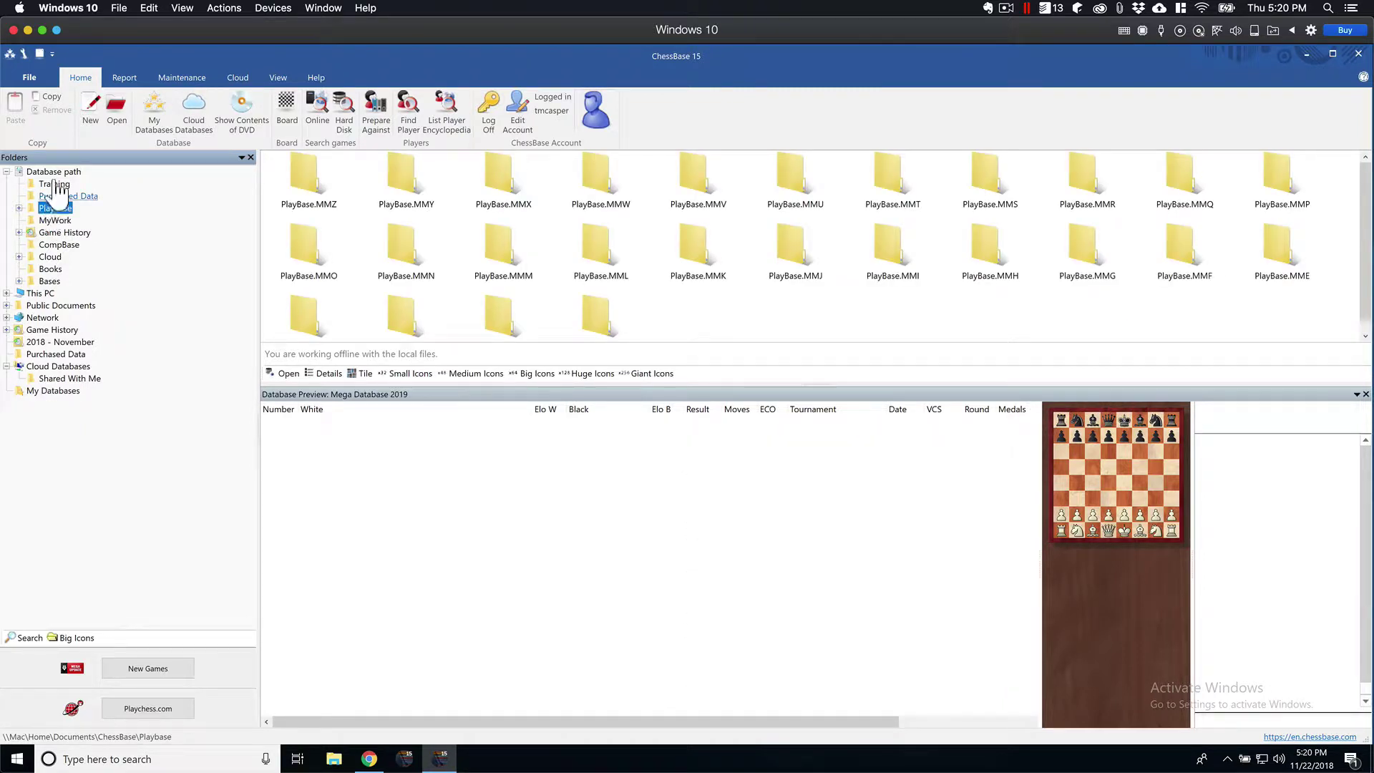
pyautogui.click(53, 174)
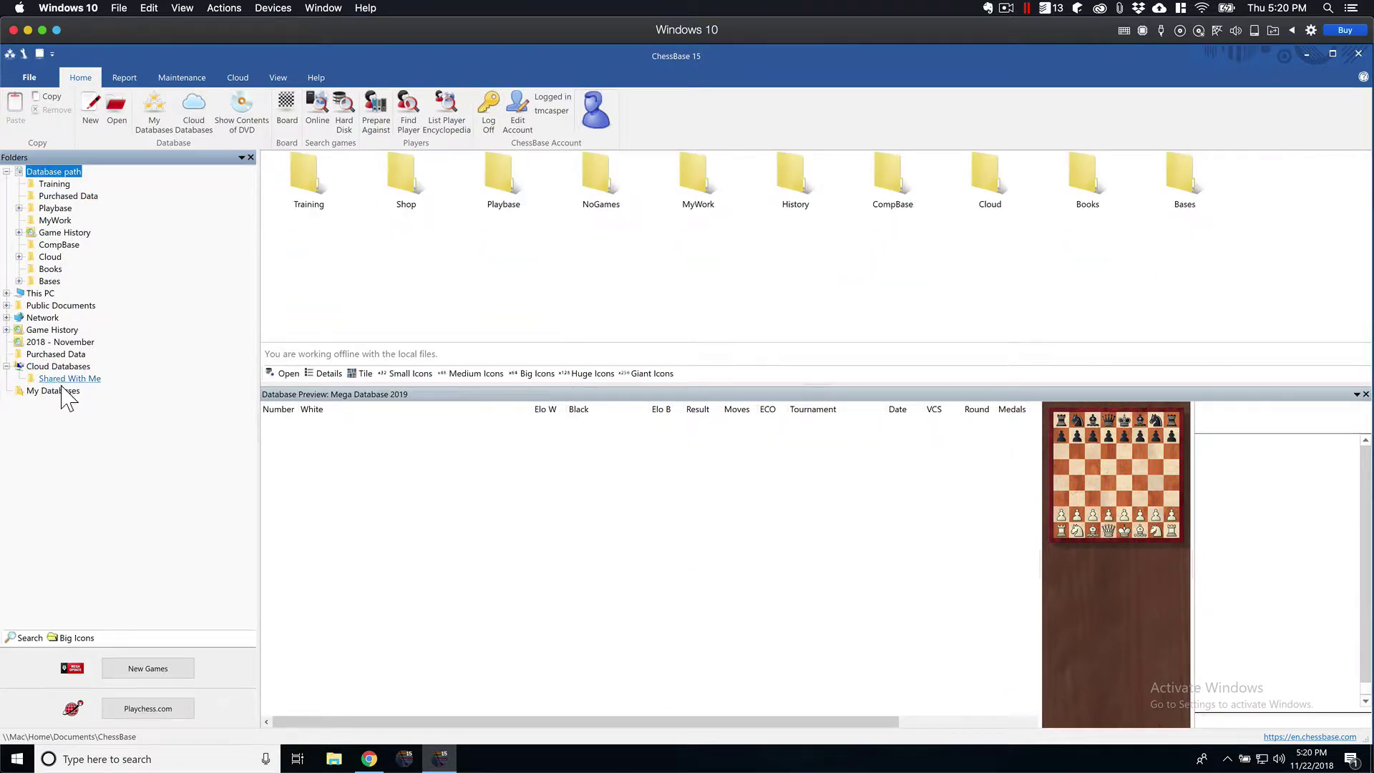
pyautogui.click(53, 391)
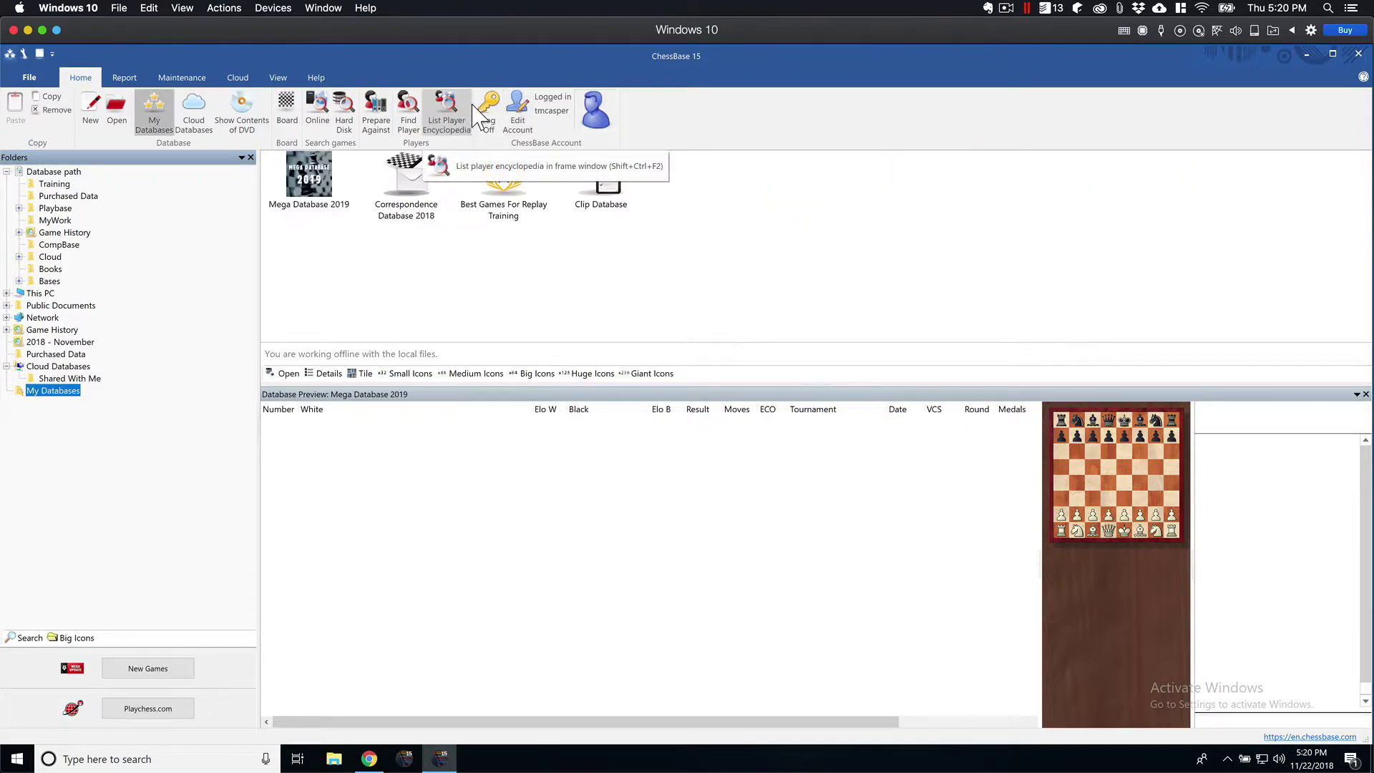
# Try to open the dossier for the last name Carlsen with Find Player, and close the dialog.
pyautogui.click(408, 111)
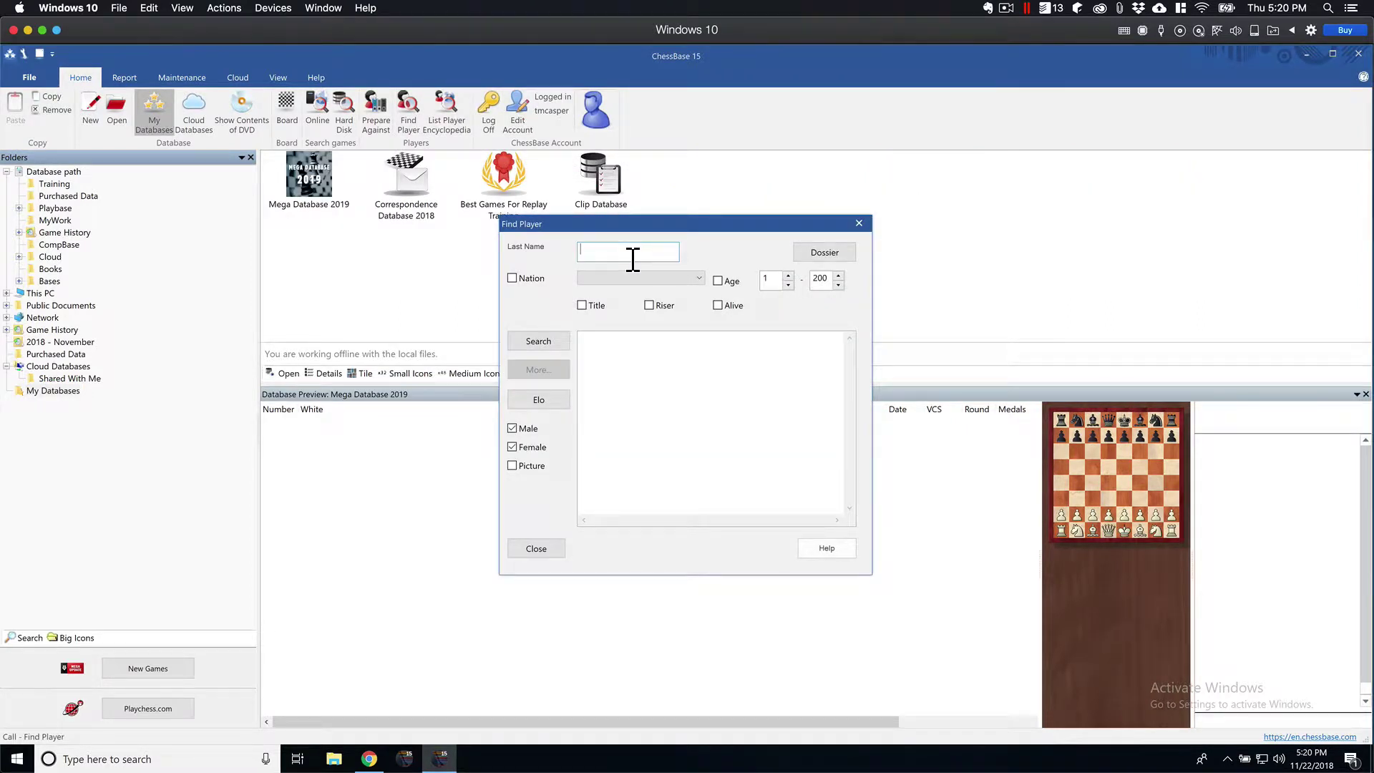
pyautogui.write('Carlsen')
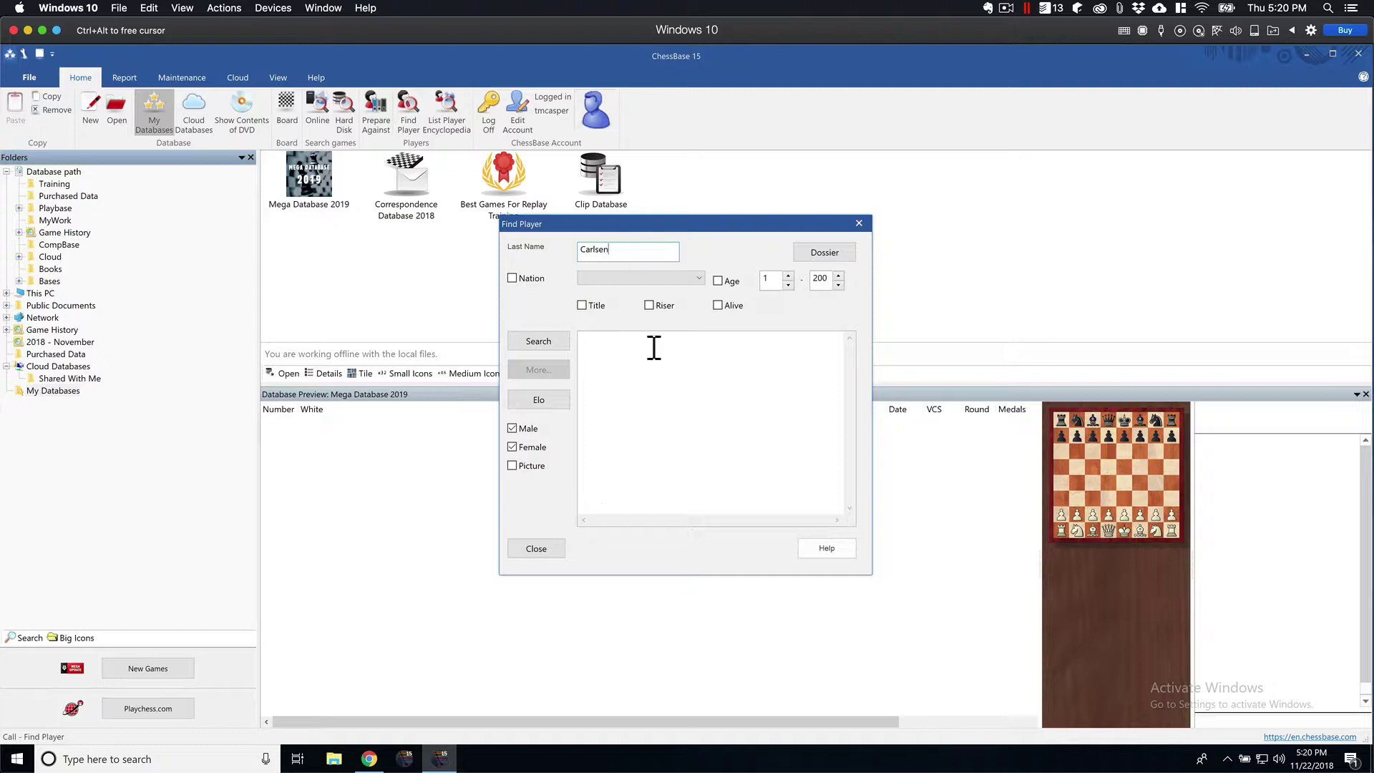
pyautogui.click(825, 258)
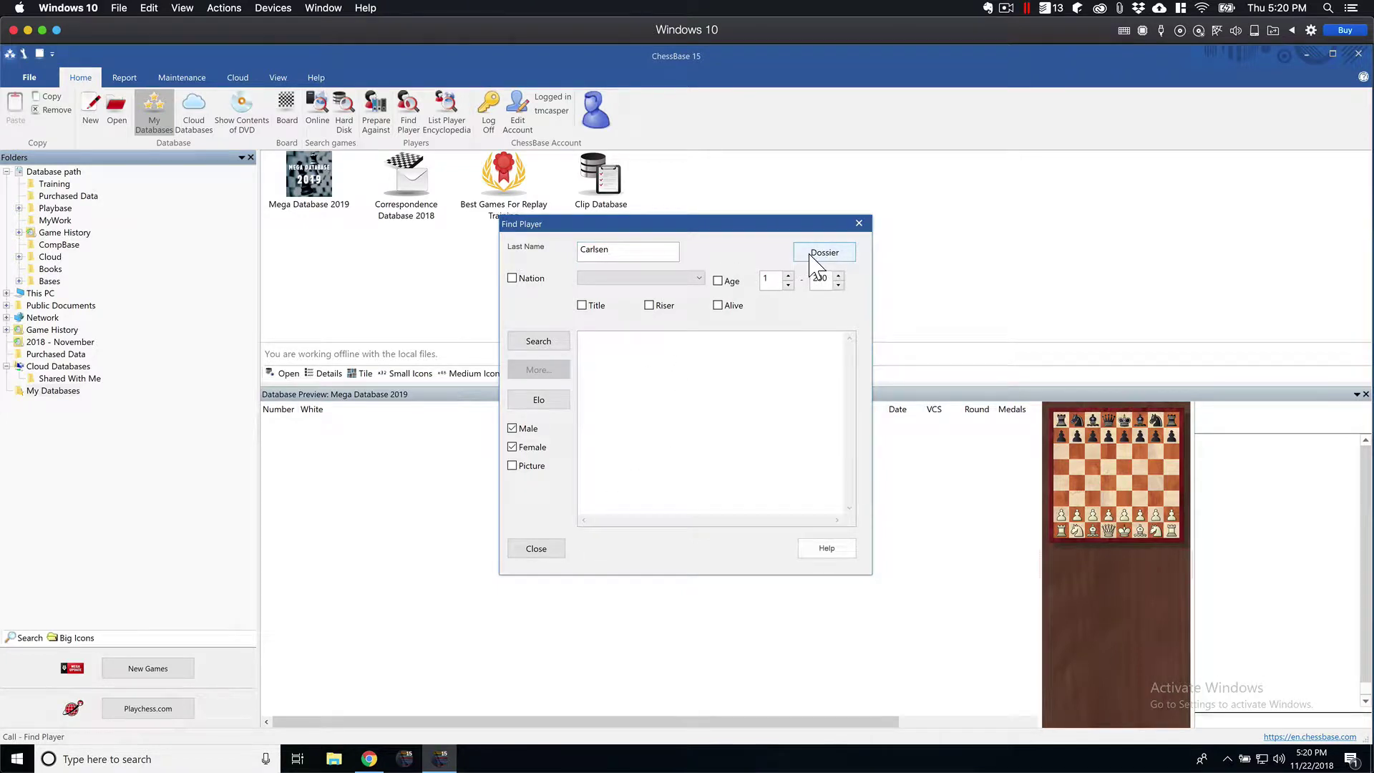
pyautogui.click(816, 257)
pyautogui.click(657, 255)
pyautogui.moveTo(802, 231); pyautogui.dragTo(787, 204)
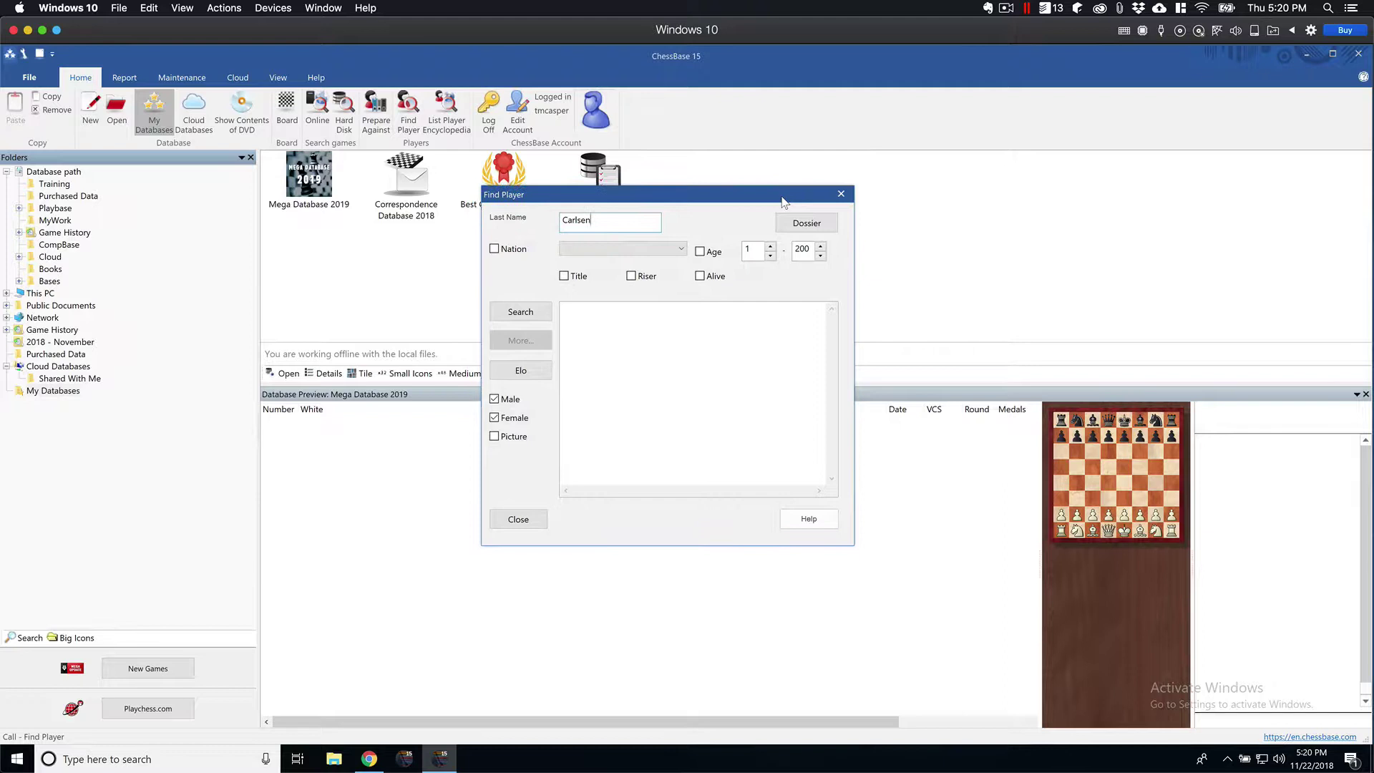
pyautogui.click(840, 195)
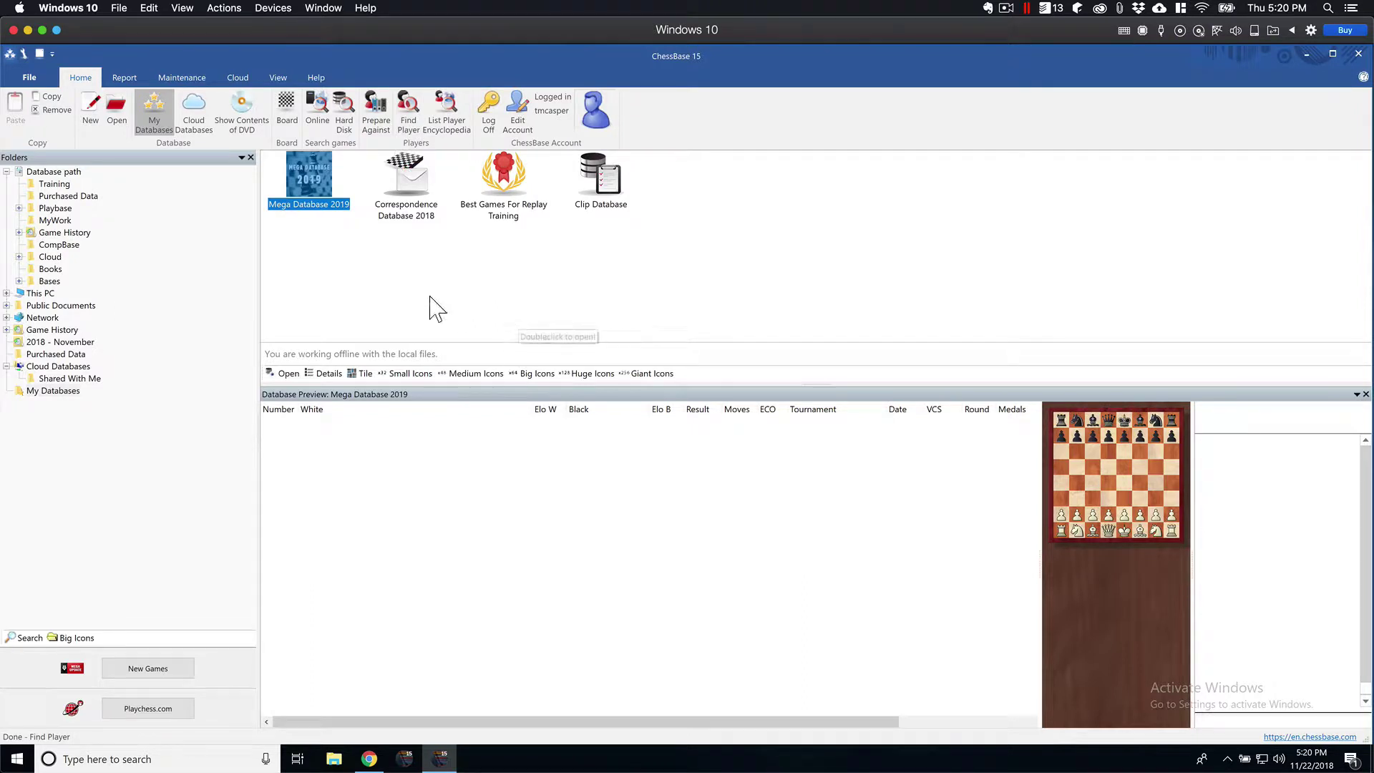
pyautogui.click(408, 121)
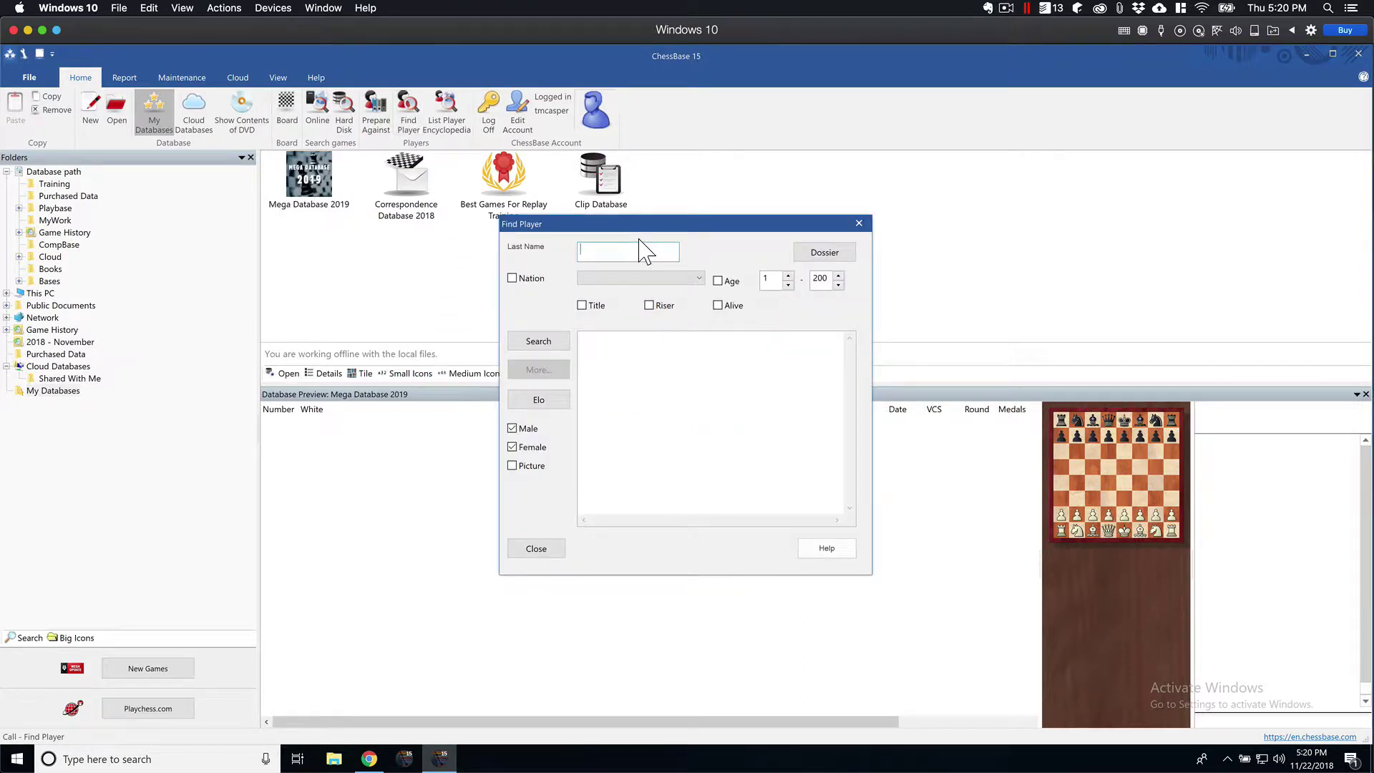
pyautogui.write('Ca')
pyautogui.write('rlse')
pyautogui.press('BackSpace')
pyautogui.write('se')
pyautogui.click(859, 223)
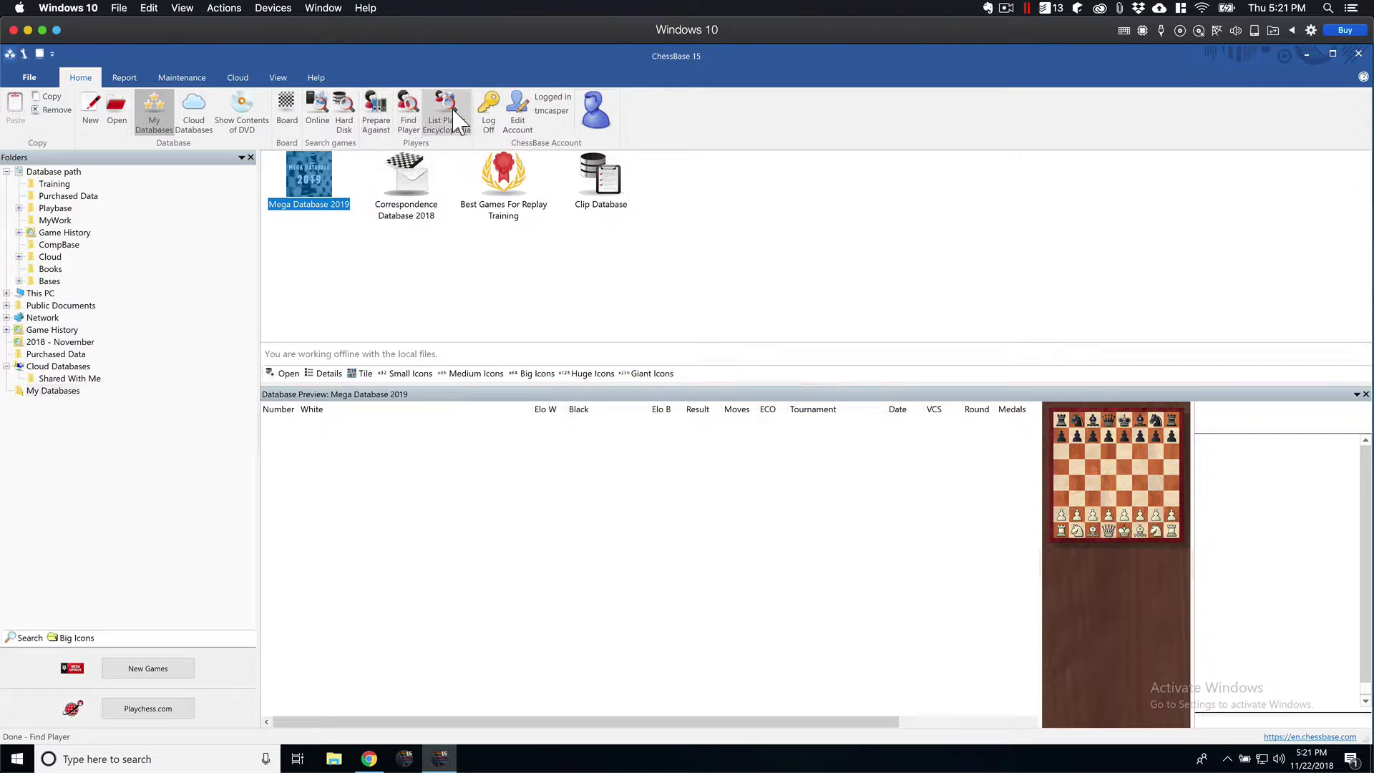
# Try a Find Player search for the last name Carlsen, and close the dialog.
pyautogui.click(410, 115)
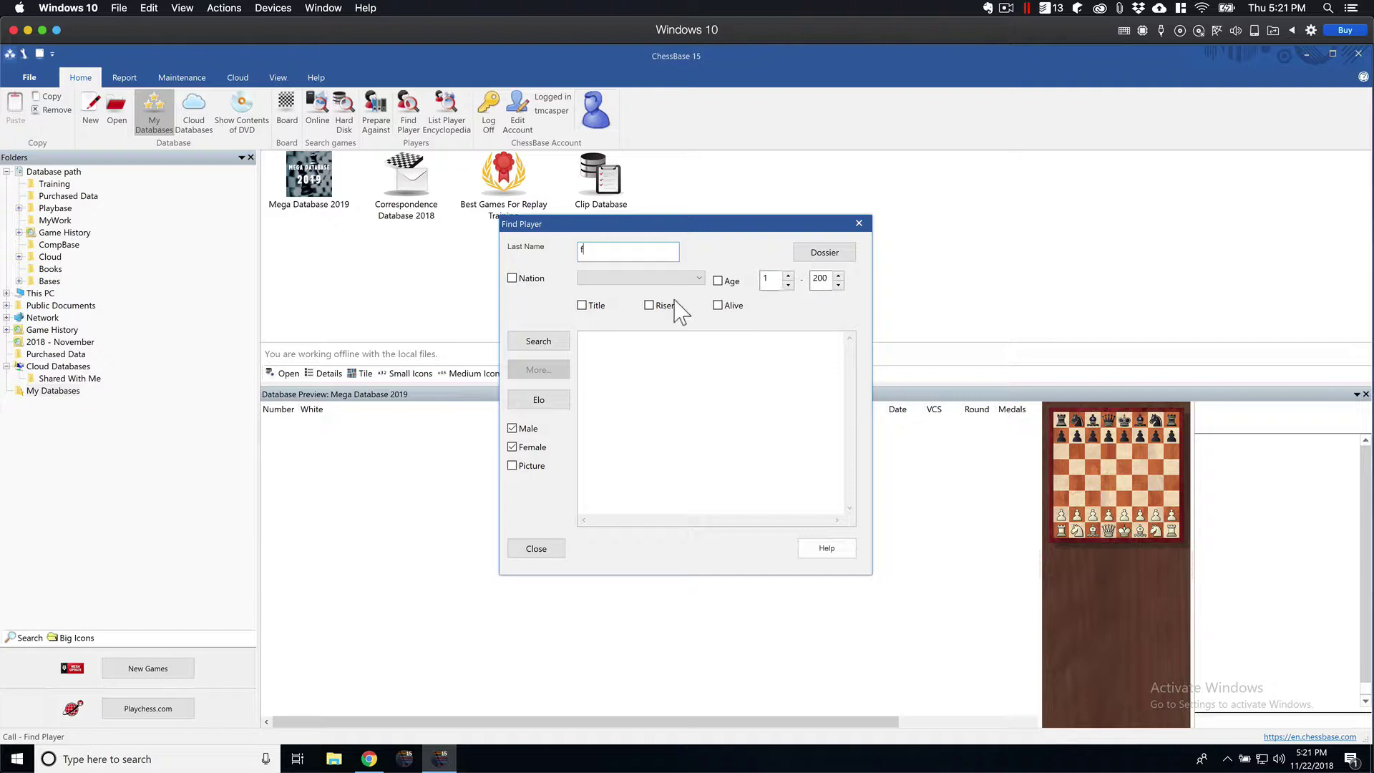
pyautogui.doubleClick(597, 254)
pyautogui.click(599, 256)
pyautogui.write('Carlsen')
pyautogui.click(541, 343)
pyautogui.click(859, 224)
# Restart ChessBase, try again to open the dossier for the last name Carlsen with Find Player, and close the dialog.
pyautogui.click(1359, 56)
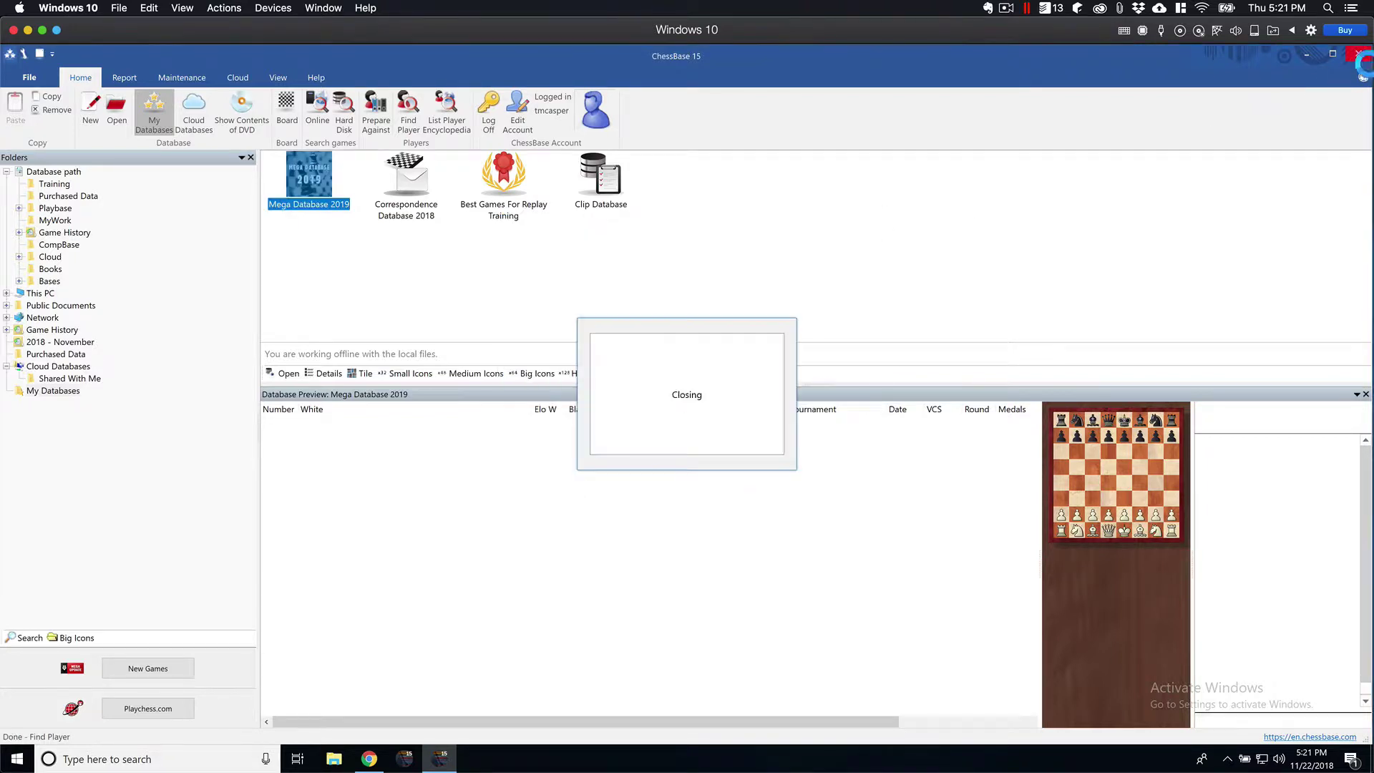
pyautogui.click(404, 759)
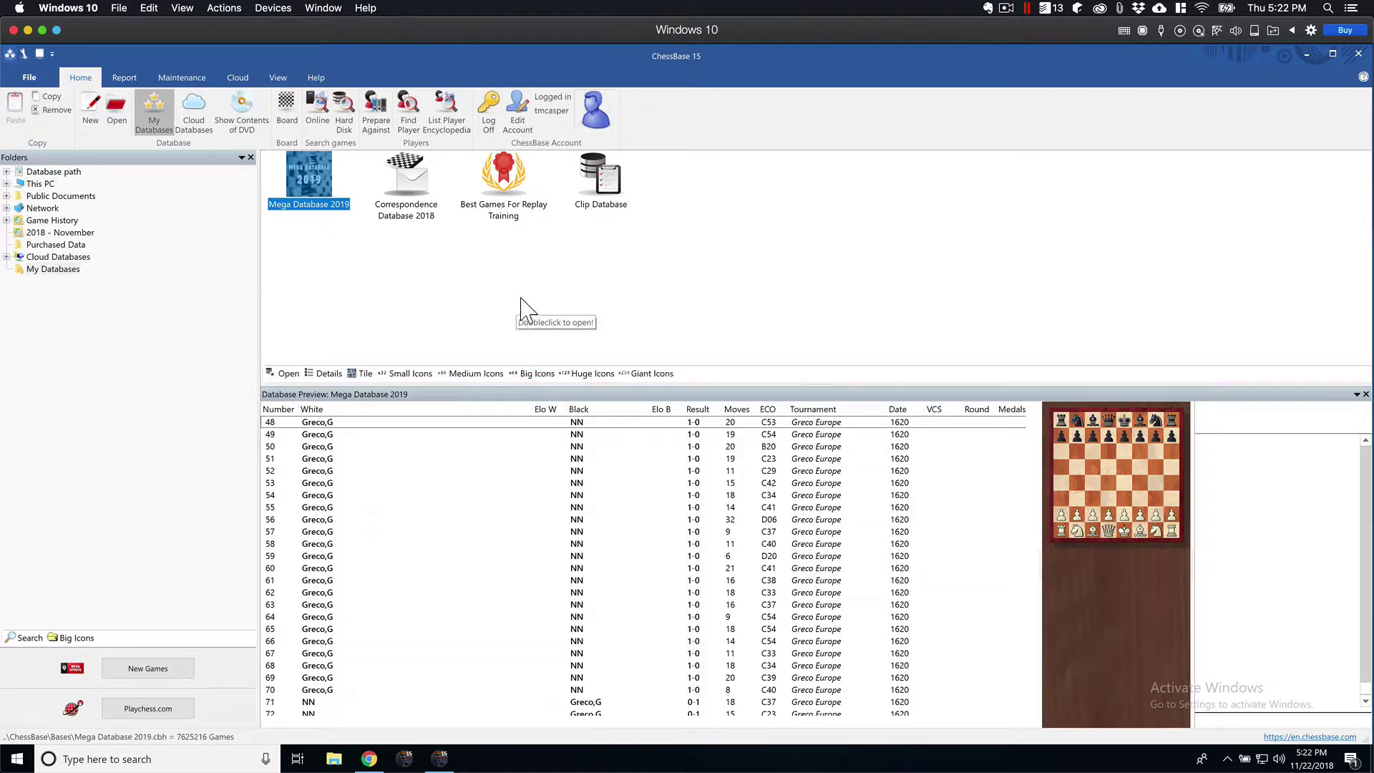
pyautogui.click(409, 115)
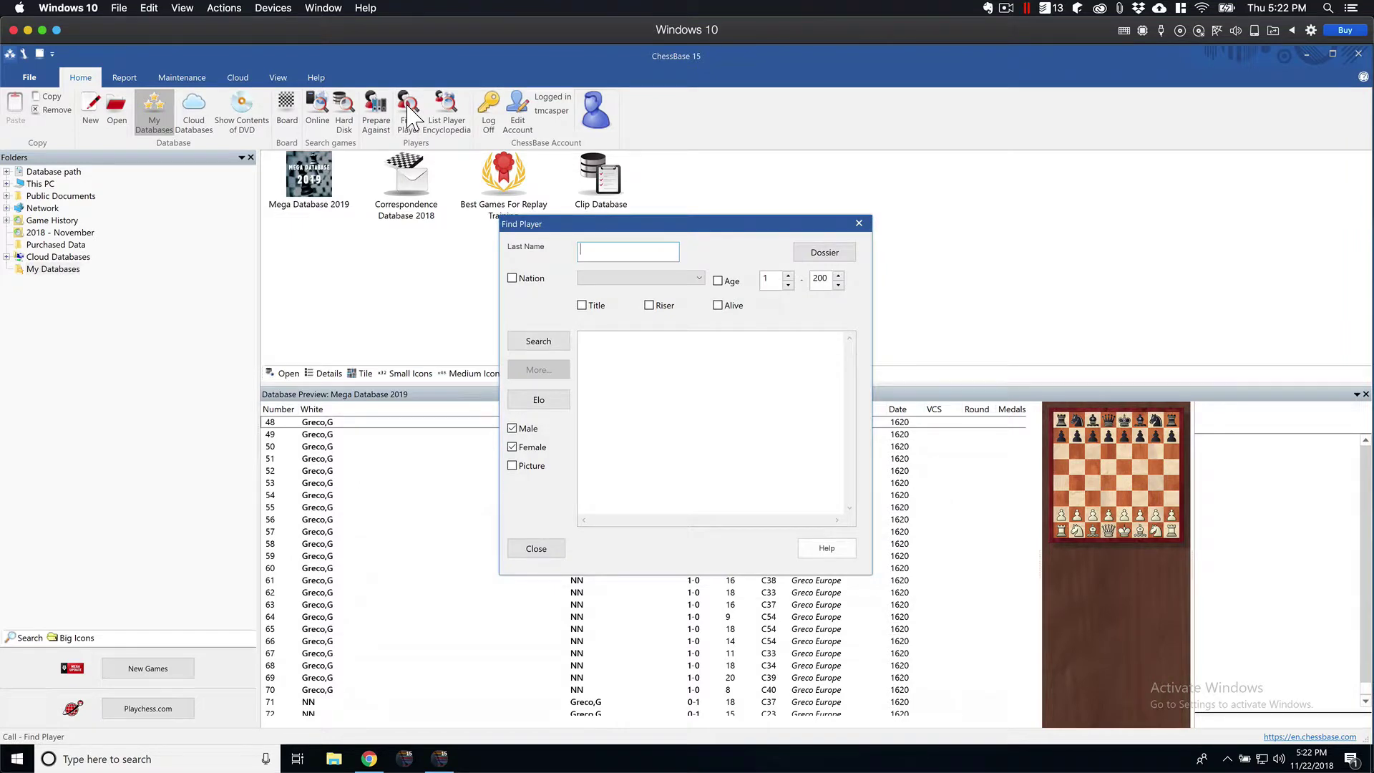
pyautogui.write('Carlsen')
pyautogui.moveTo(663, 228); pyautogui.dragTo(721, 190)
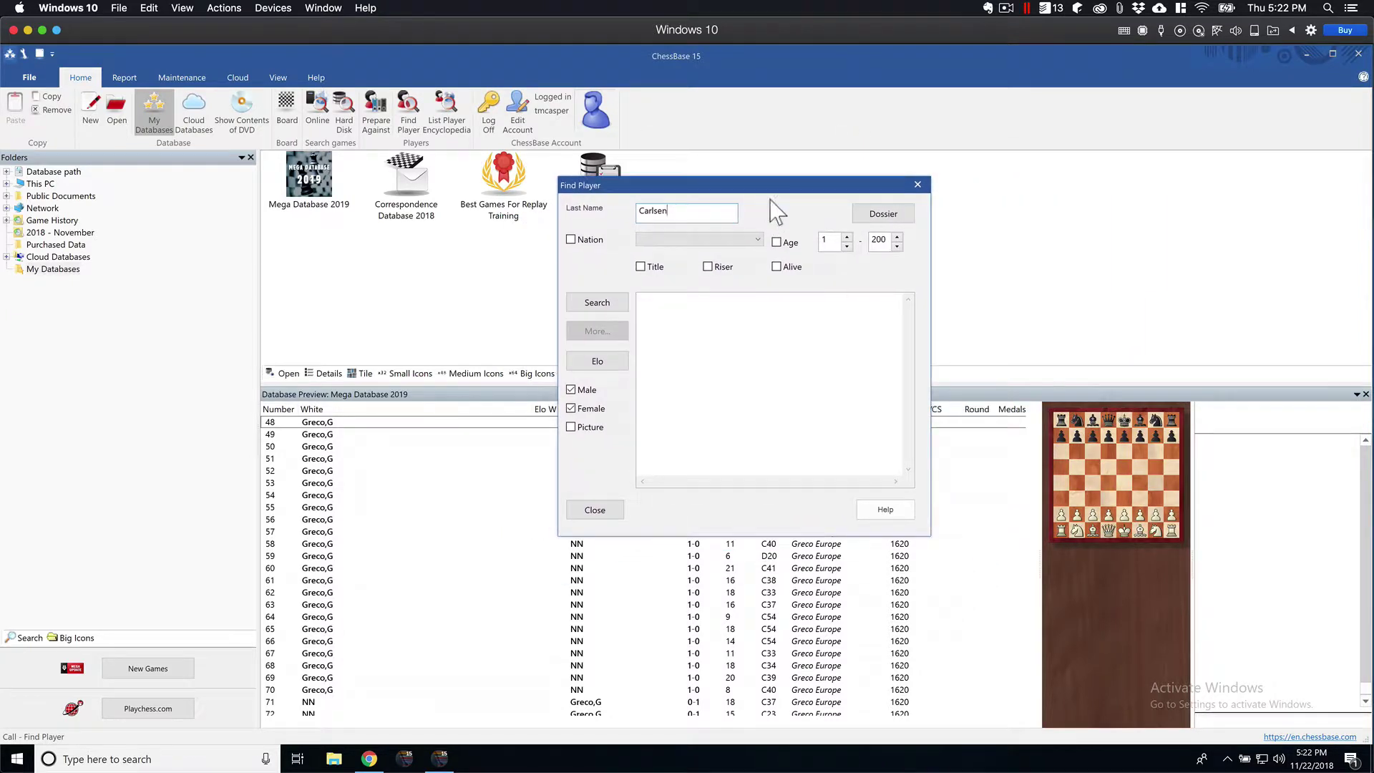
pyautogui.click(887, 215)
pyautogui.click(917, 185)
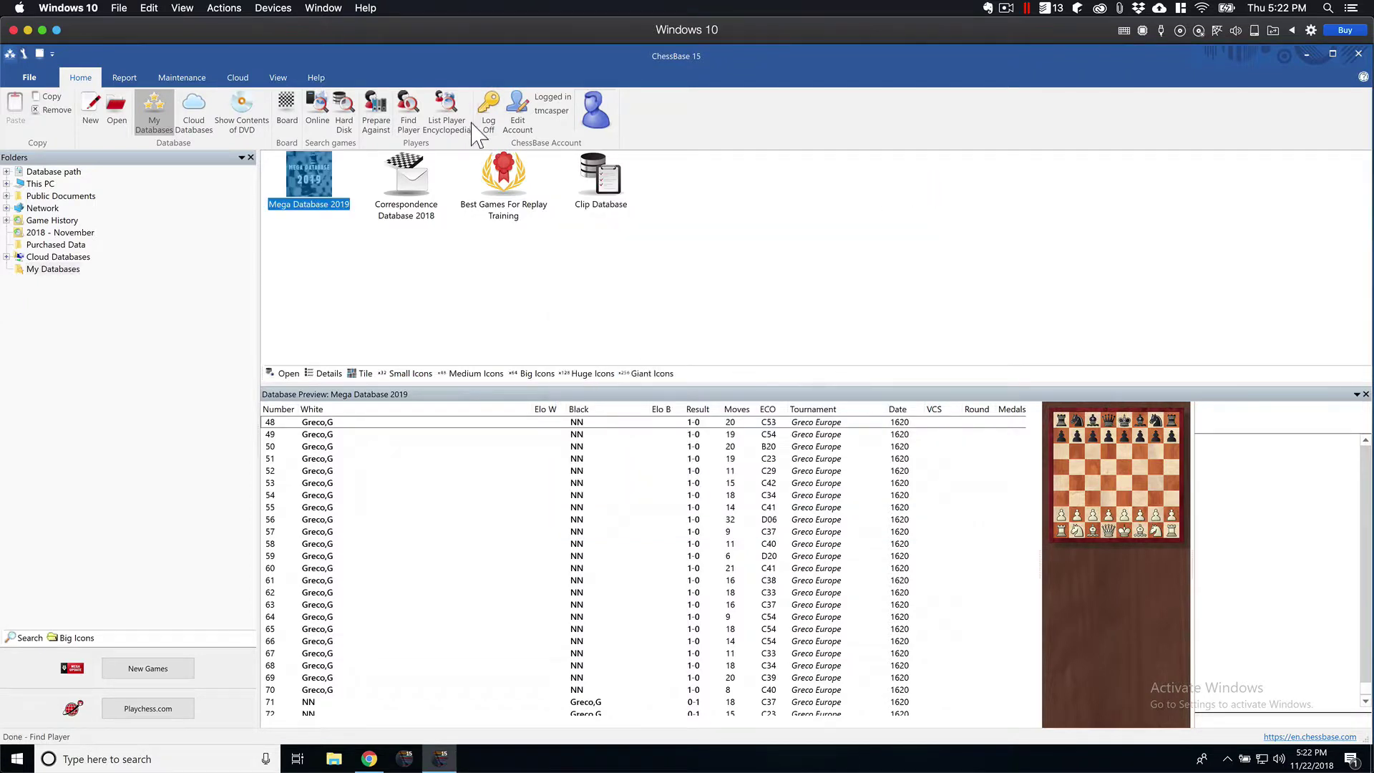
# View the player encyclopedia list and the Prepare Against player list of Mega Database 2019, closing each window.
pyautogui.click(455, 119)
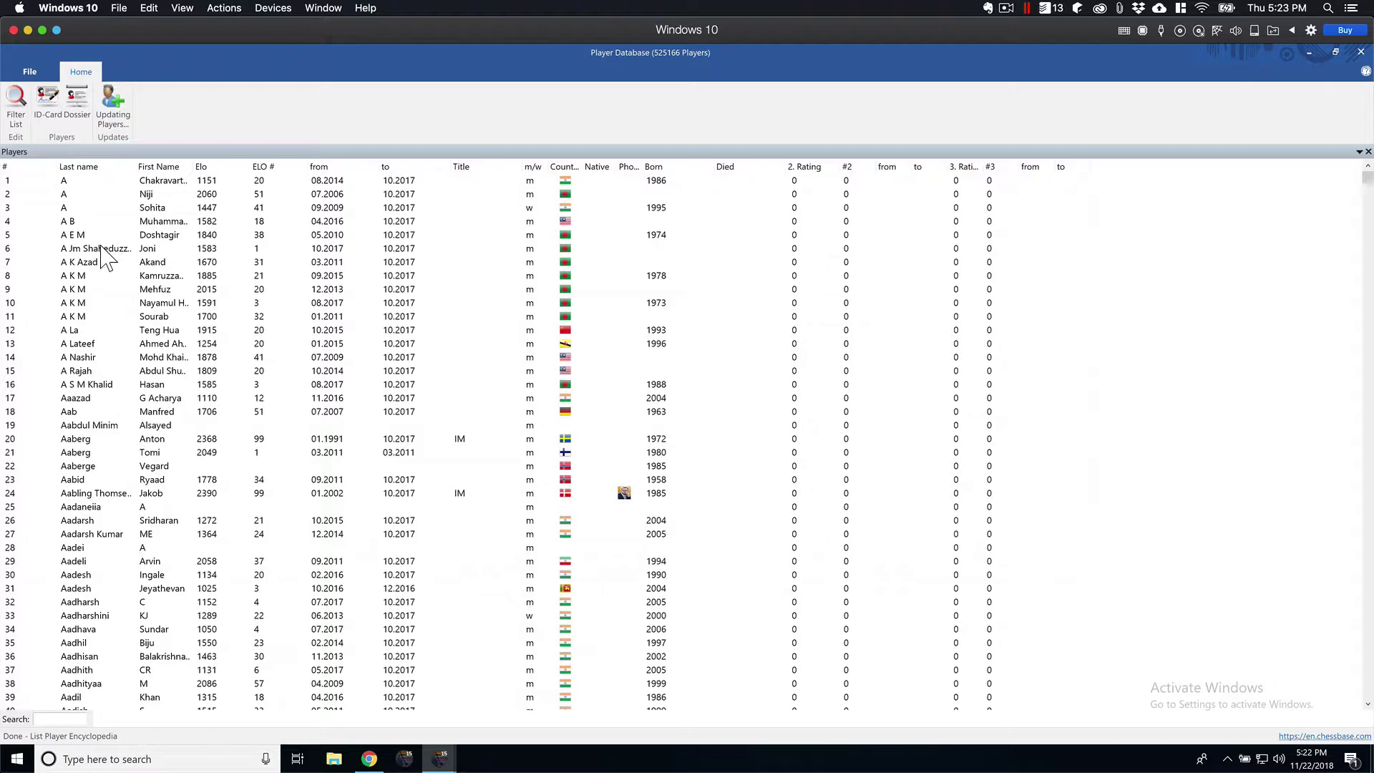
pyautogui.click(1361, 52)
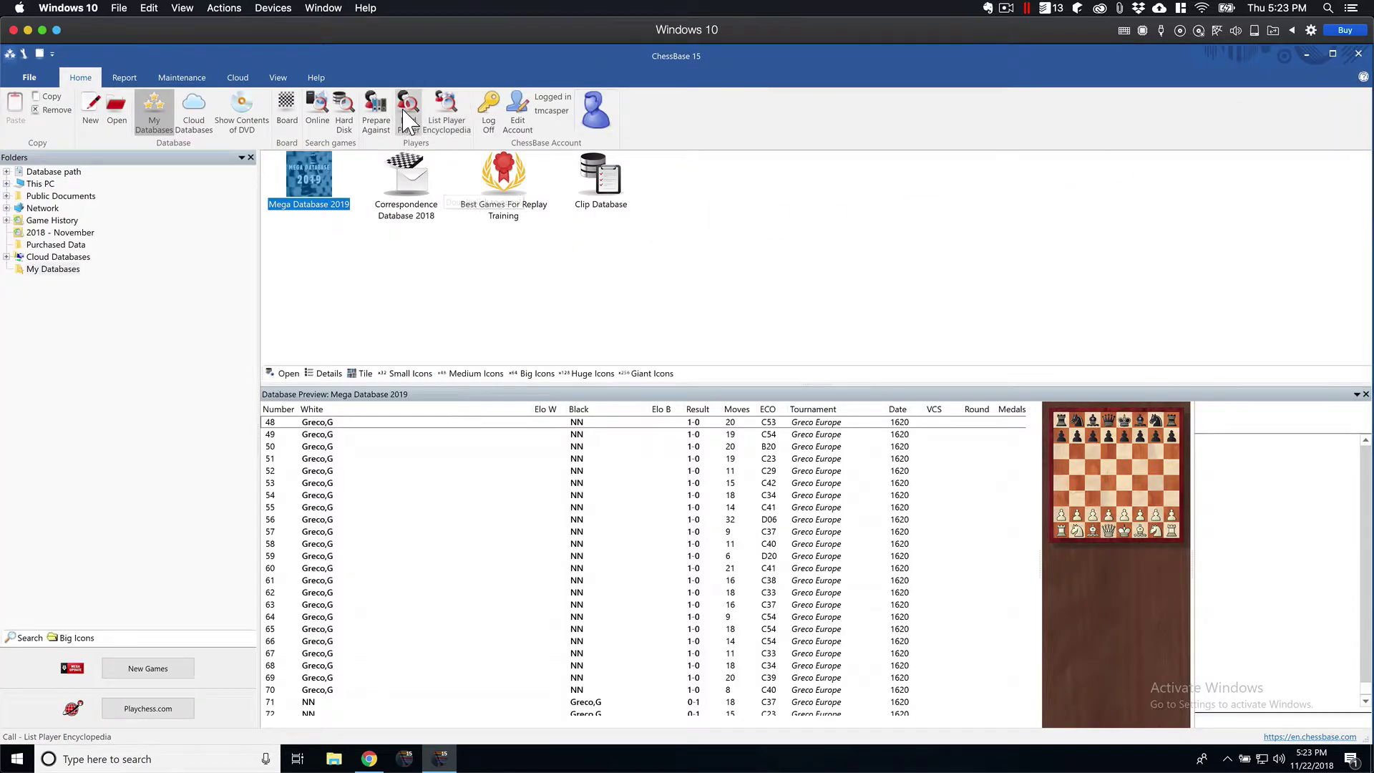
pyautogui.click(379, 117)
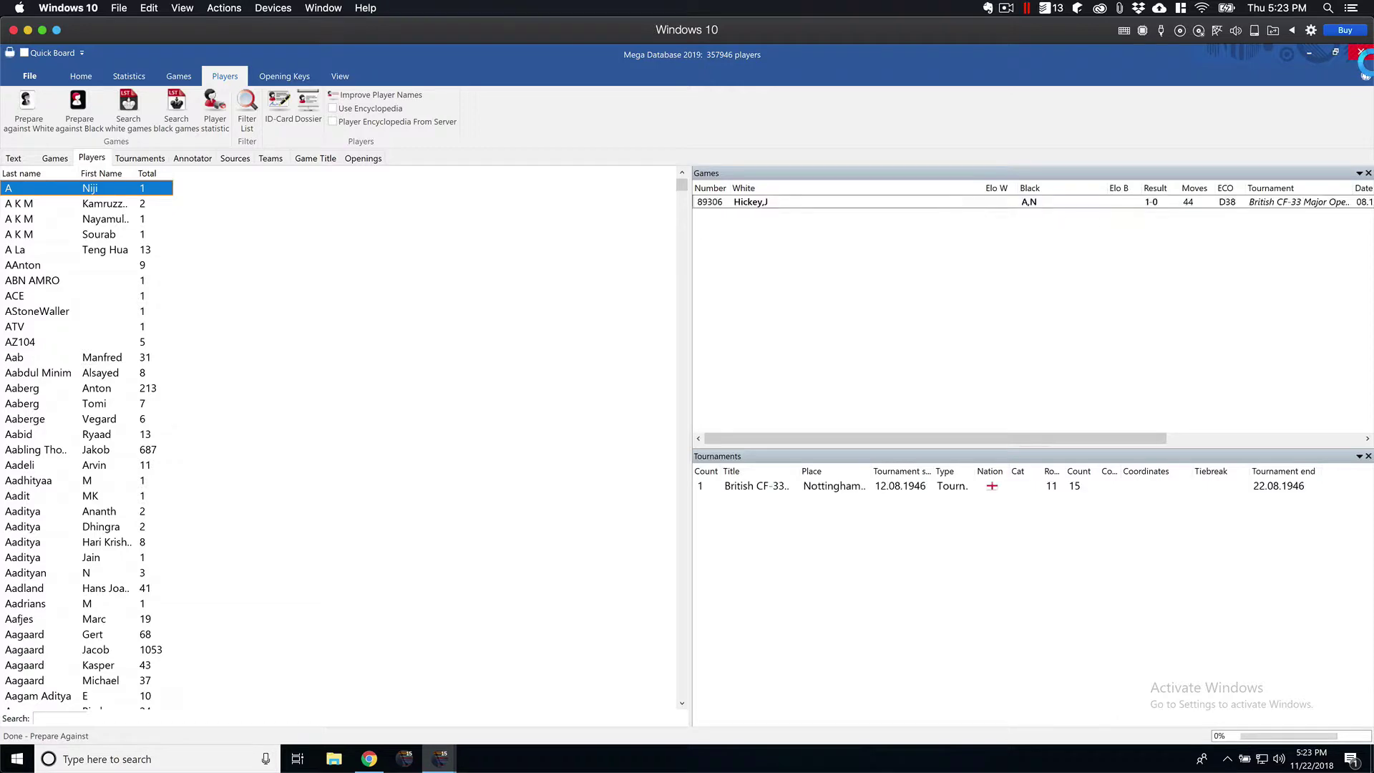
pyautogui.click(1361, 52)
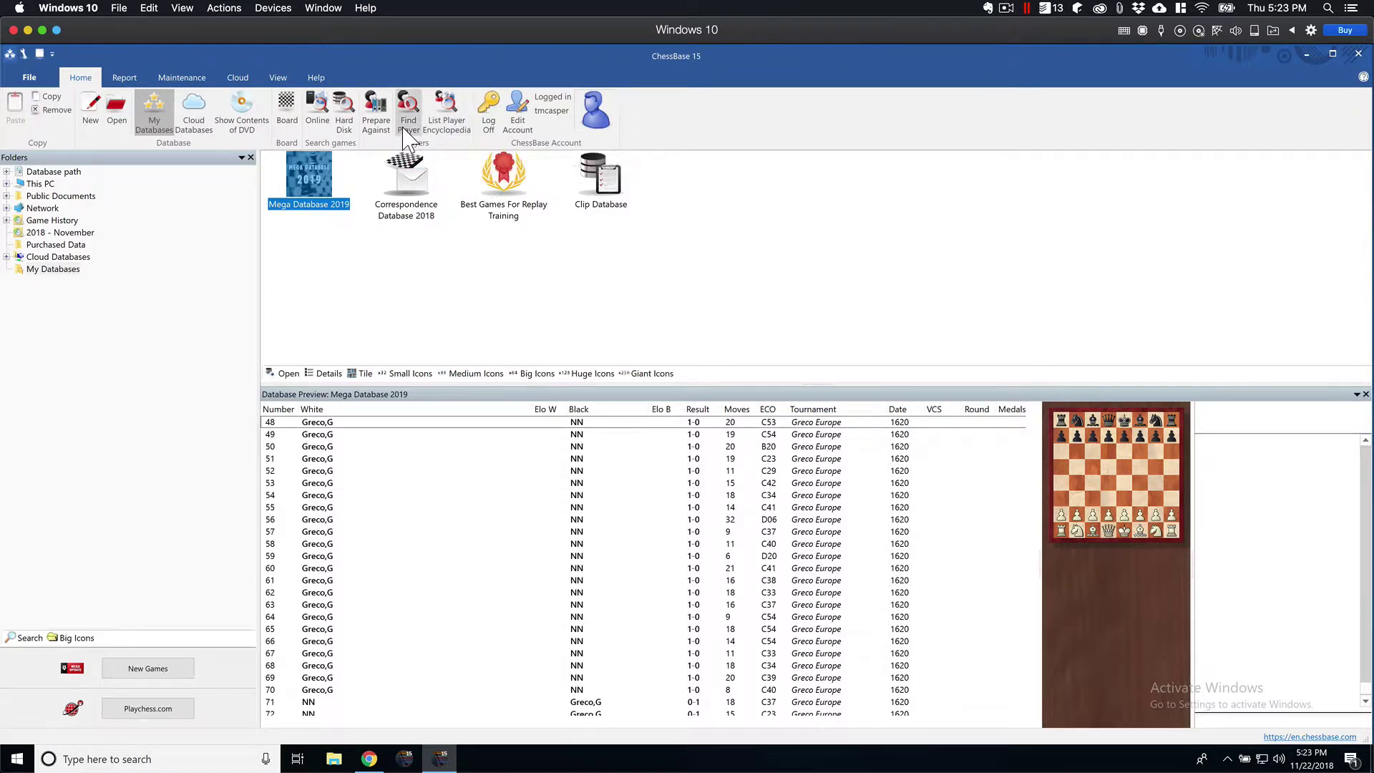
# Review the player encyclopedia list again, close it, and clear the database selection.
pyautogui.click(453, 119)
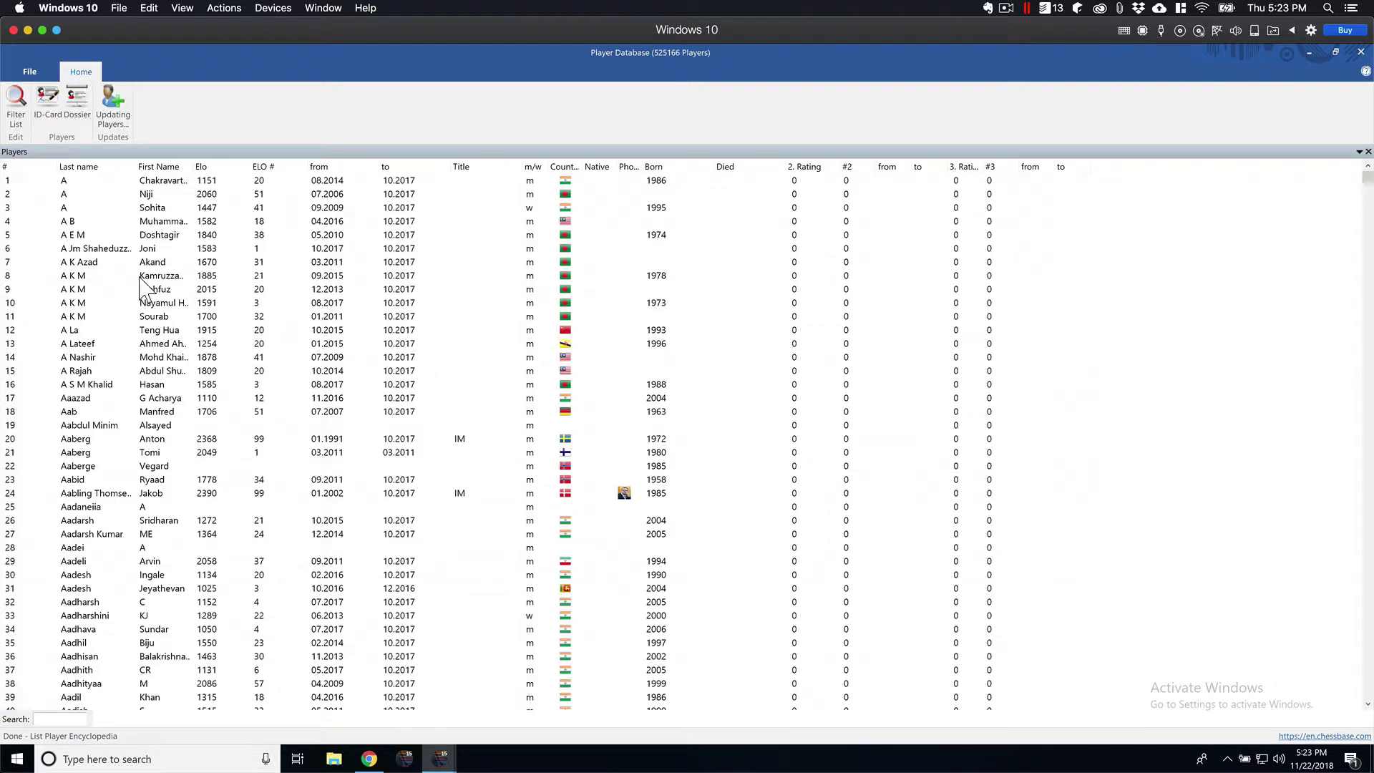
pyautogui.click(1361, 52)
pyautogui.click(587, 319)
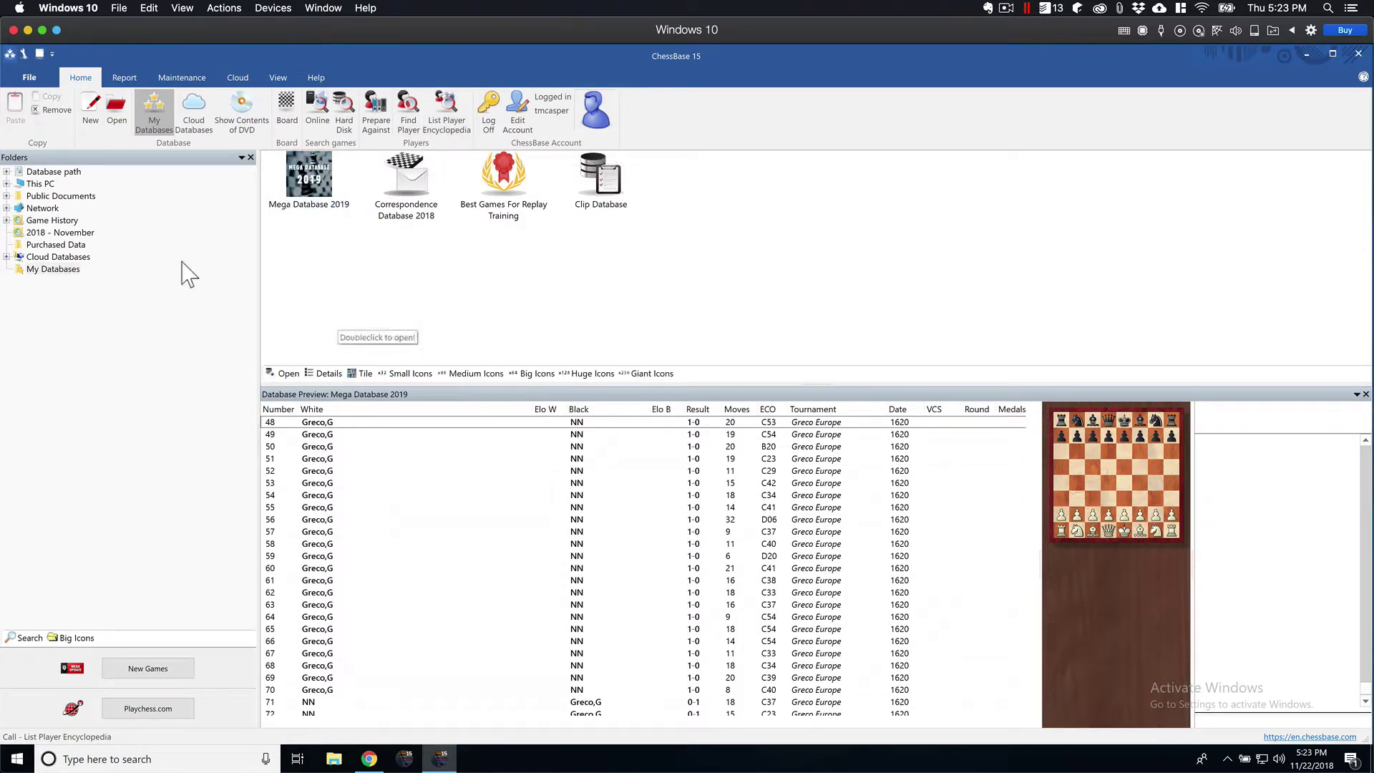
# Expand and collapse the Database path folder, and open the player encyclopedia list.
pyautogui.click(7, 171)
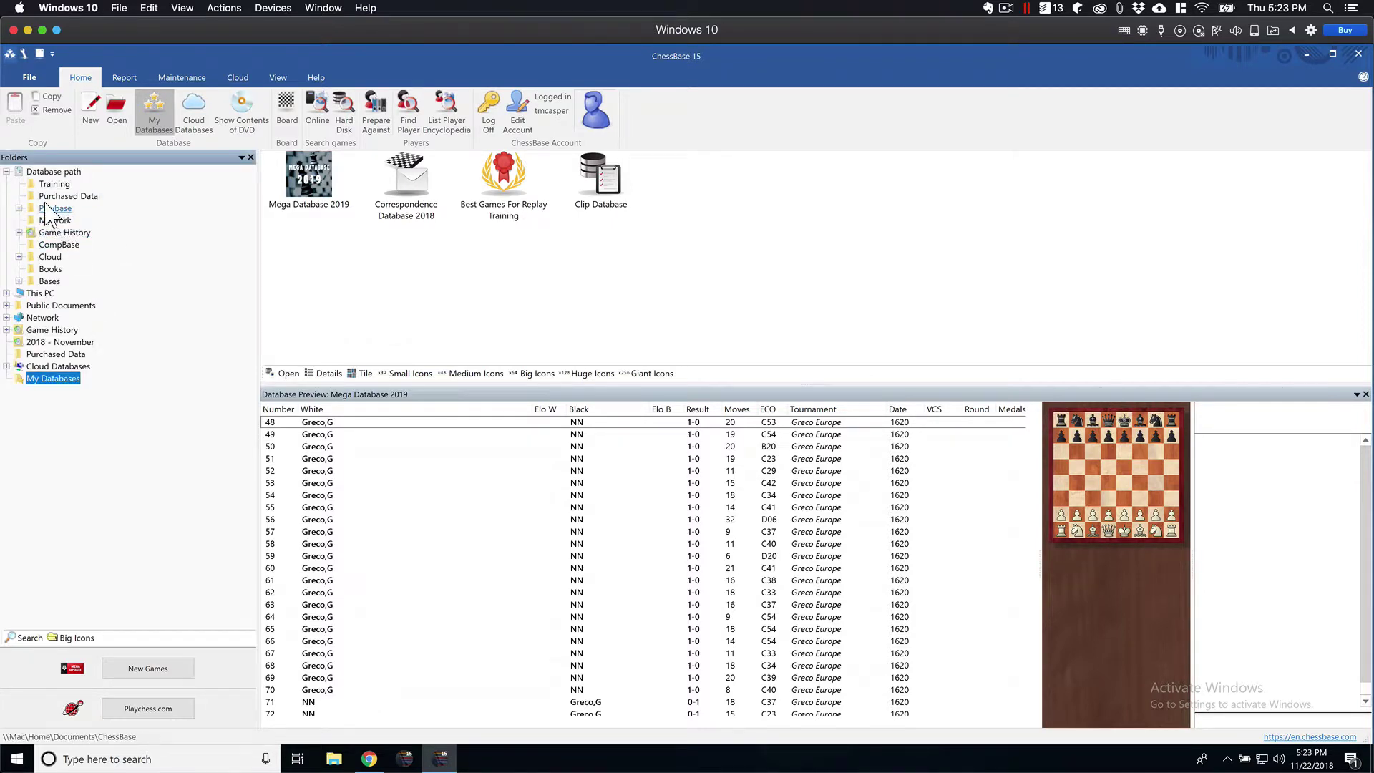
pyautogui.click(7, 171)
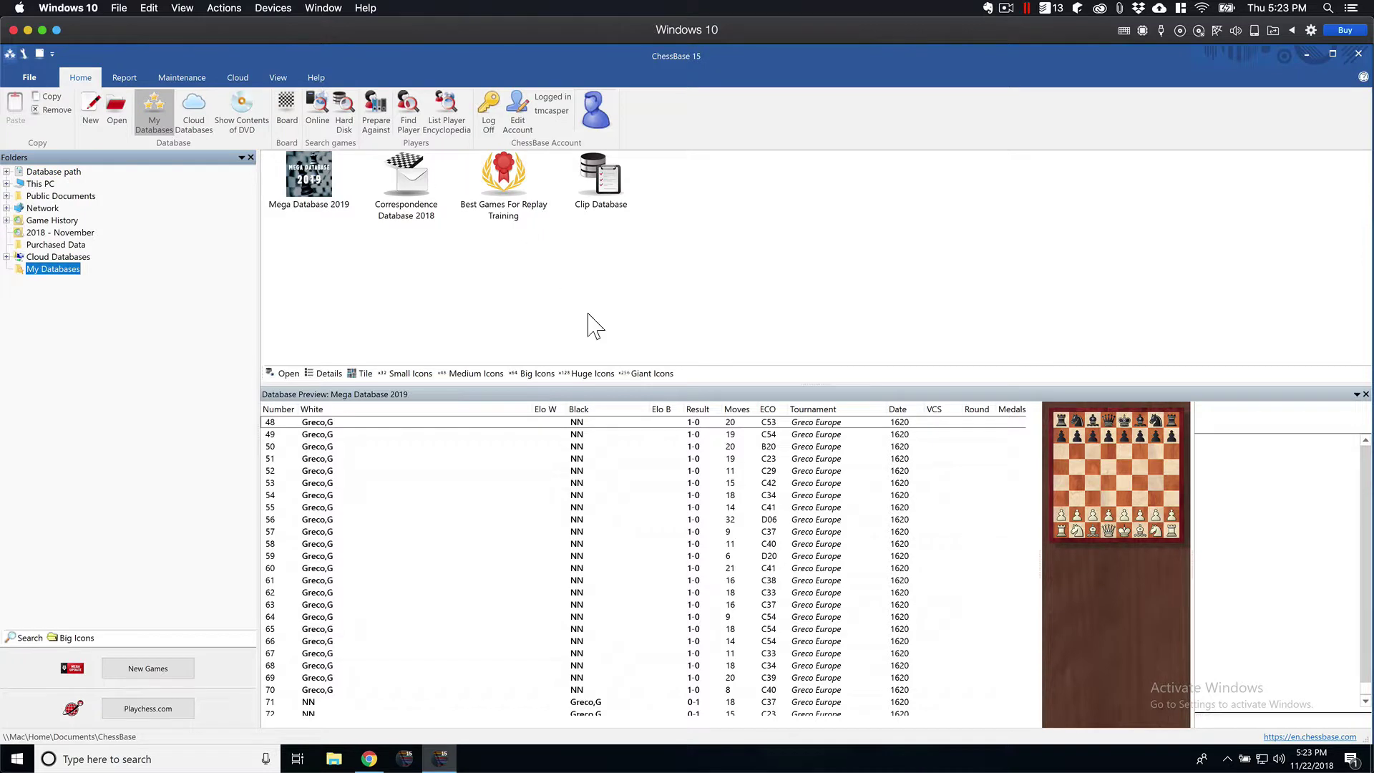
pyautogui.click(445, 123)
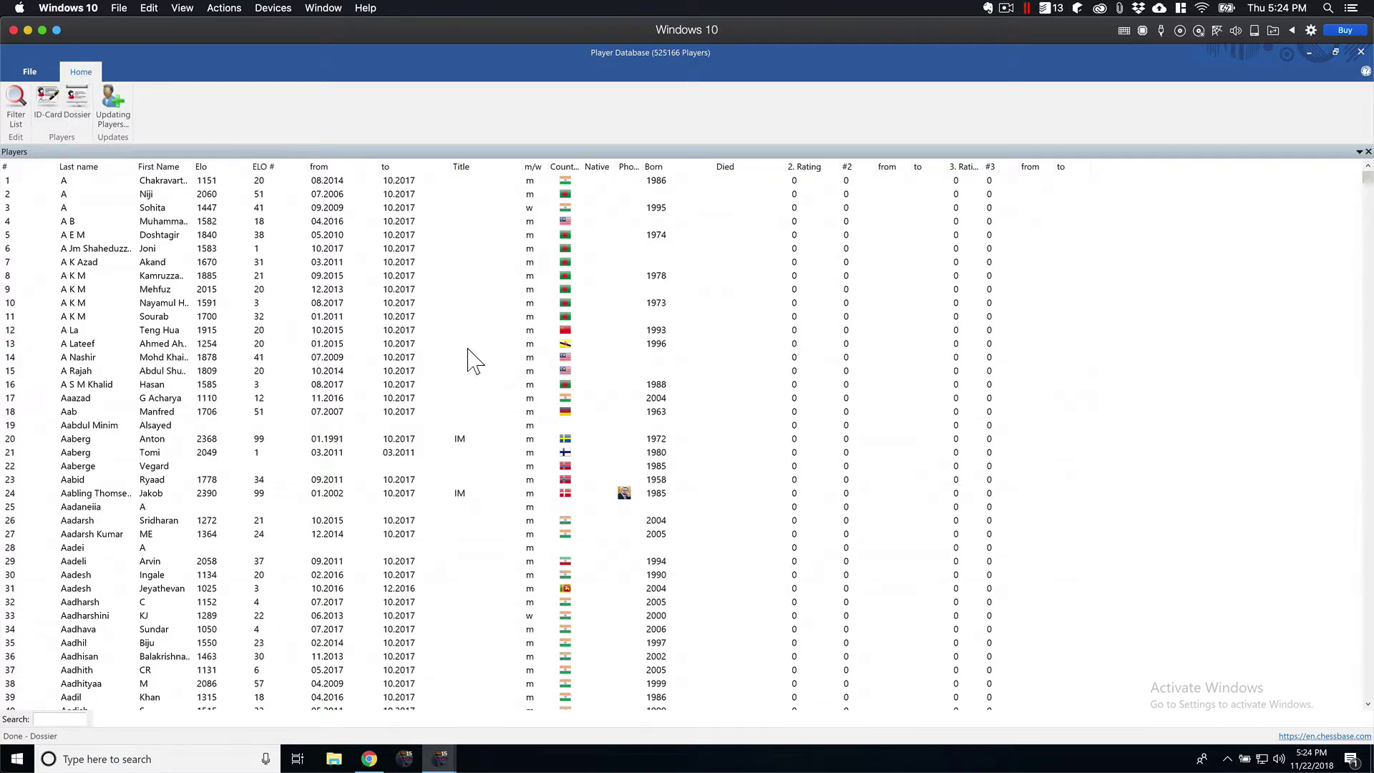
# Select a player in the encyclopedia list, check the dossier settings, cancel them, and close the player list.
pyautogui.click(147, 319)
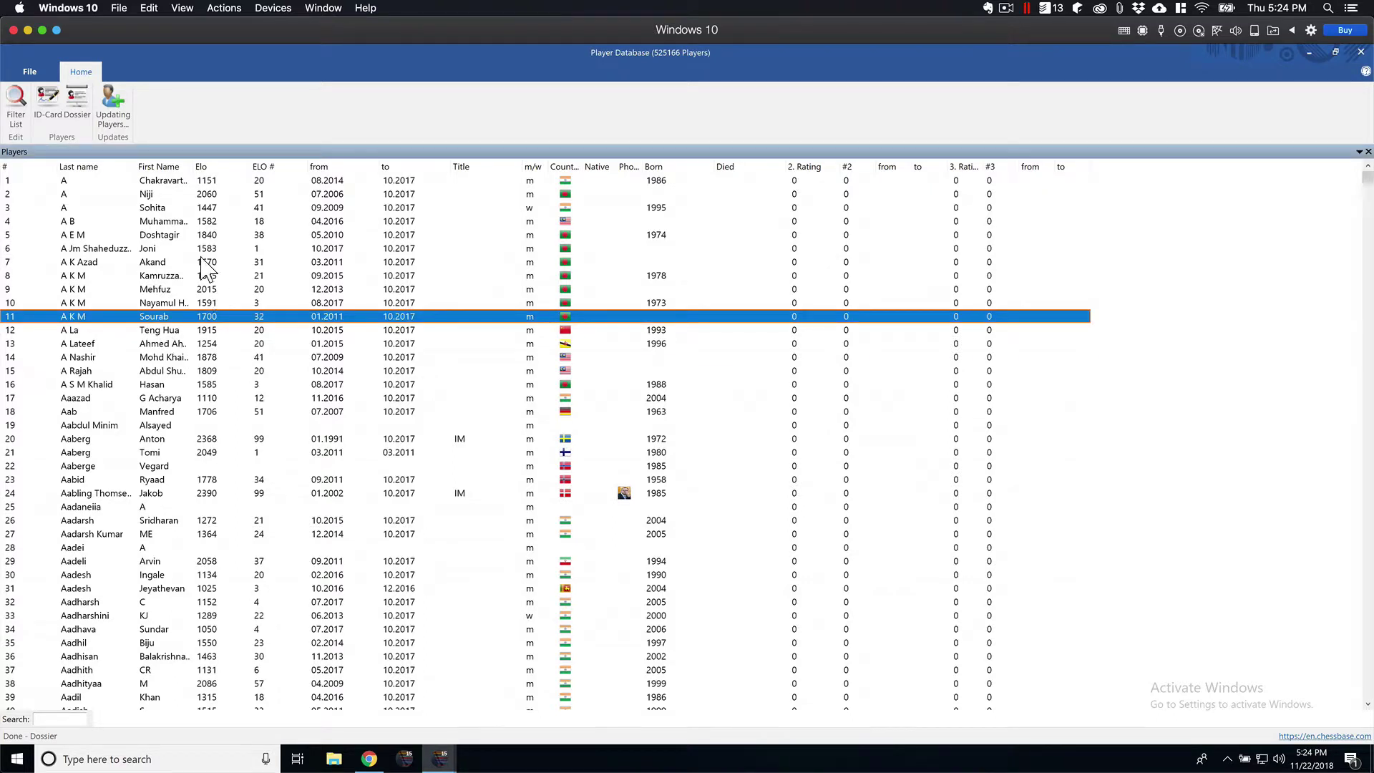
pyautogui.click(77, 104)
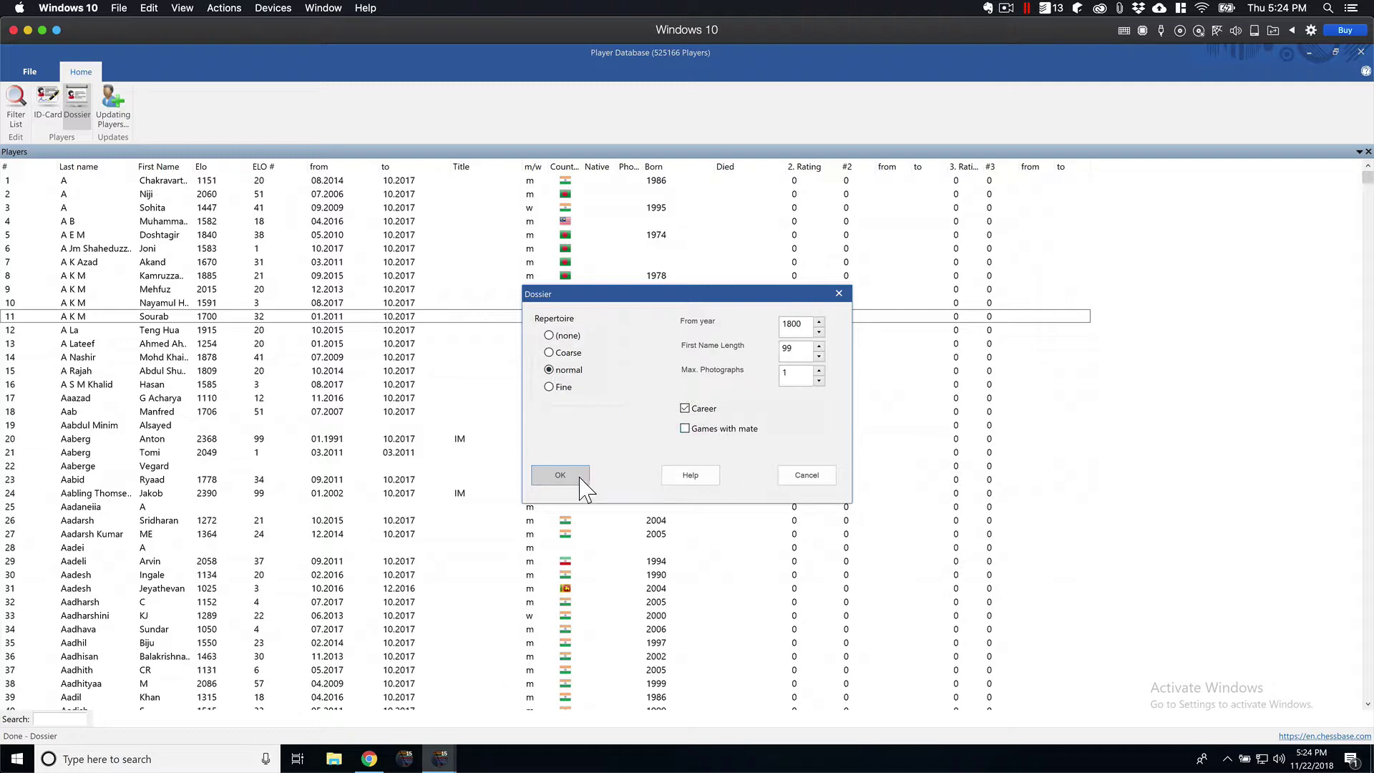
pyautogui.click(806, 478)
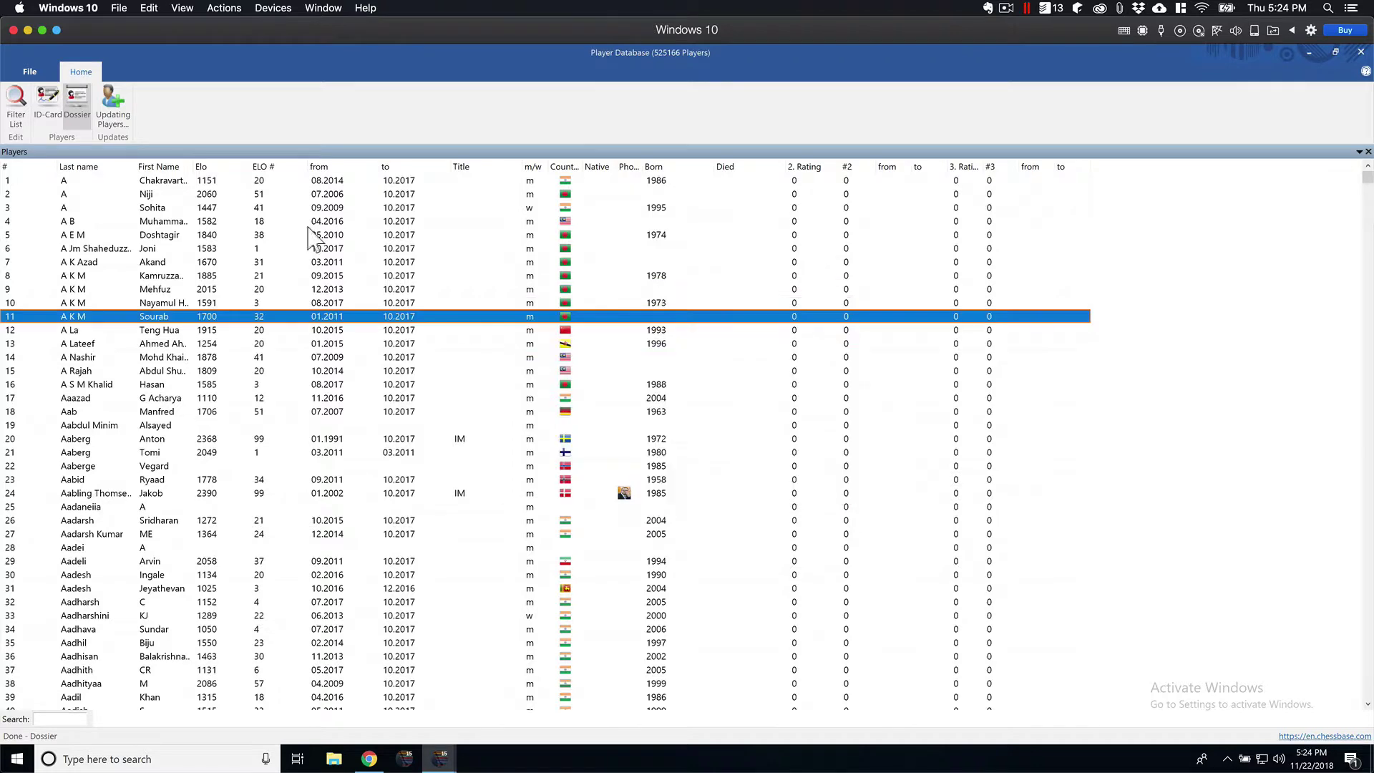
pyautogui.click(1361, 52)
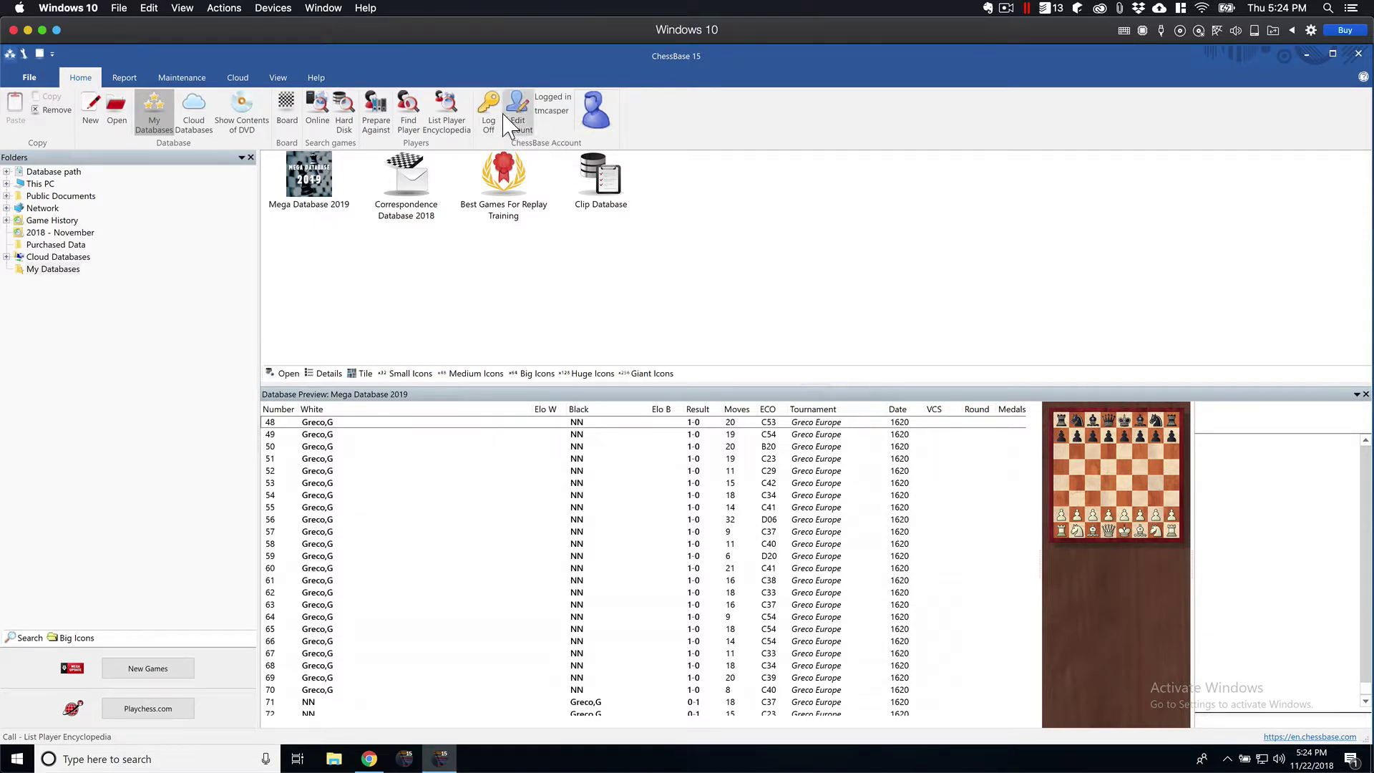
# Review the Report and Maintenance commands with Mega Database 2019 selected, and examine the Cloud commands.
pyautogui.click(126, 79)
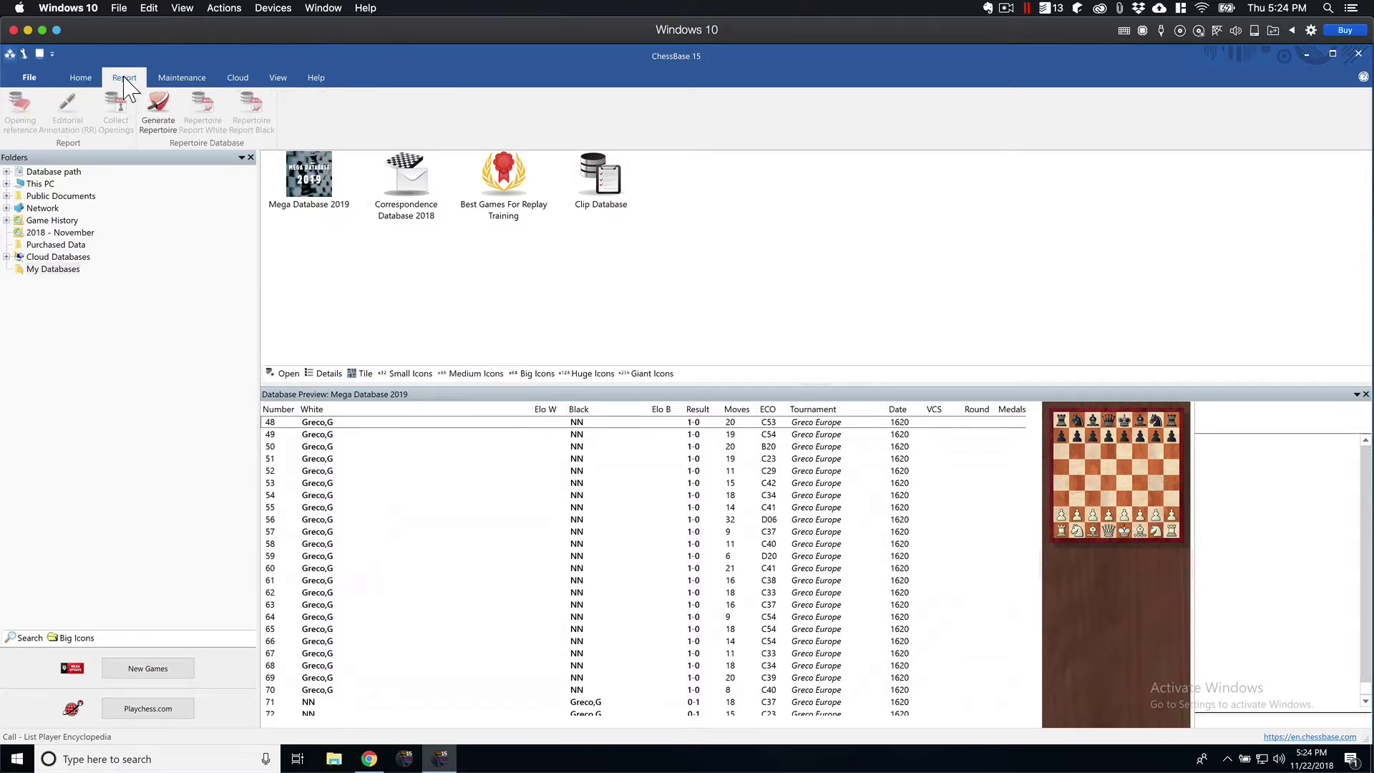
pyautogui.click(315, 175)
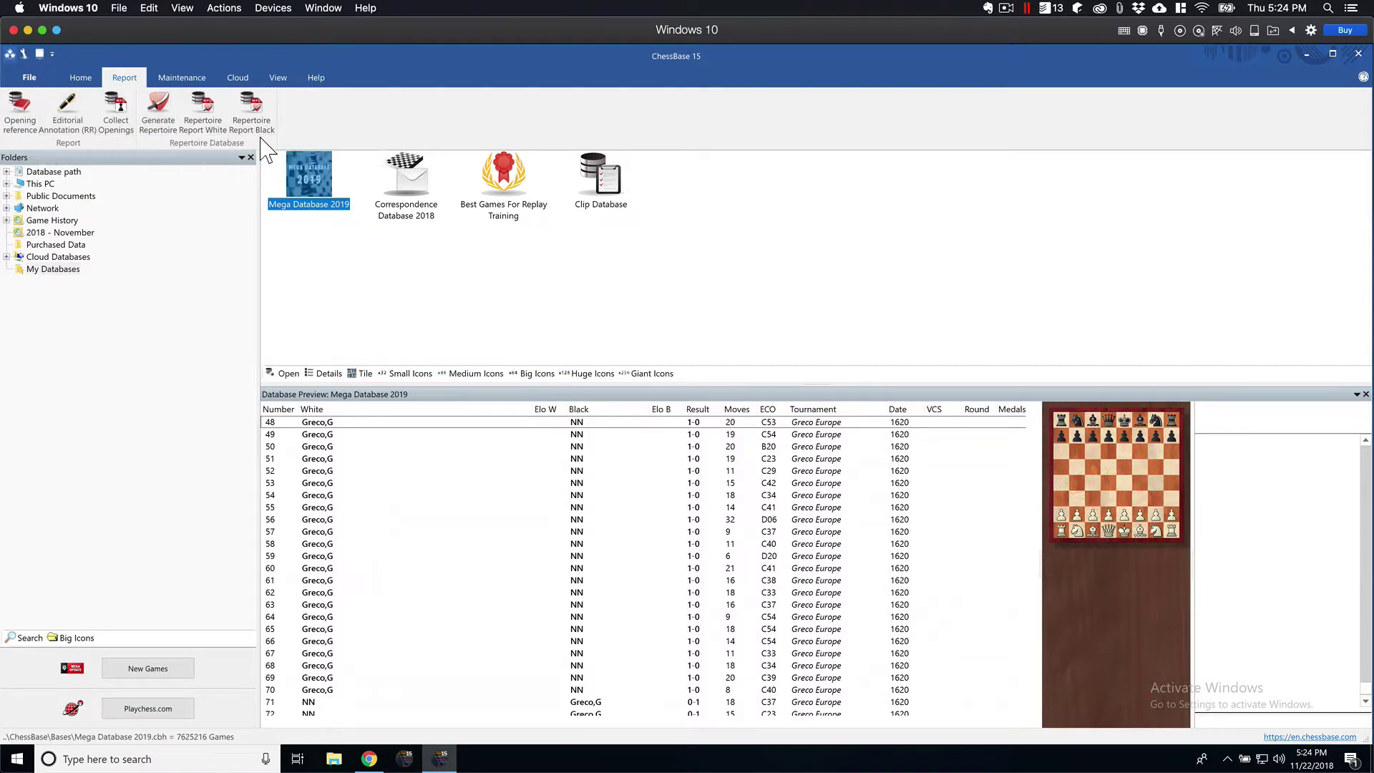
pyautogui.click(184, 79)
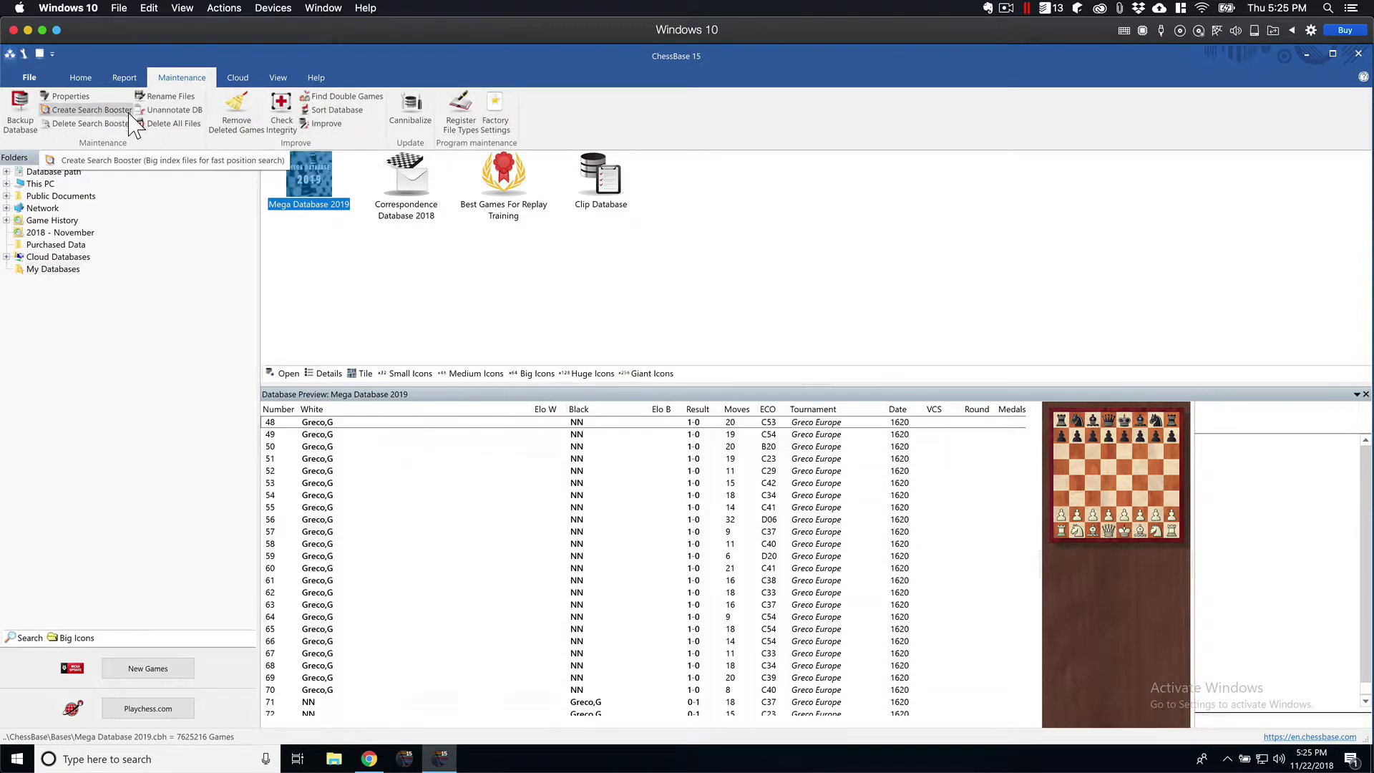
pyautogui.click(245, 81)
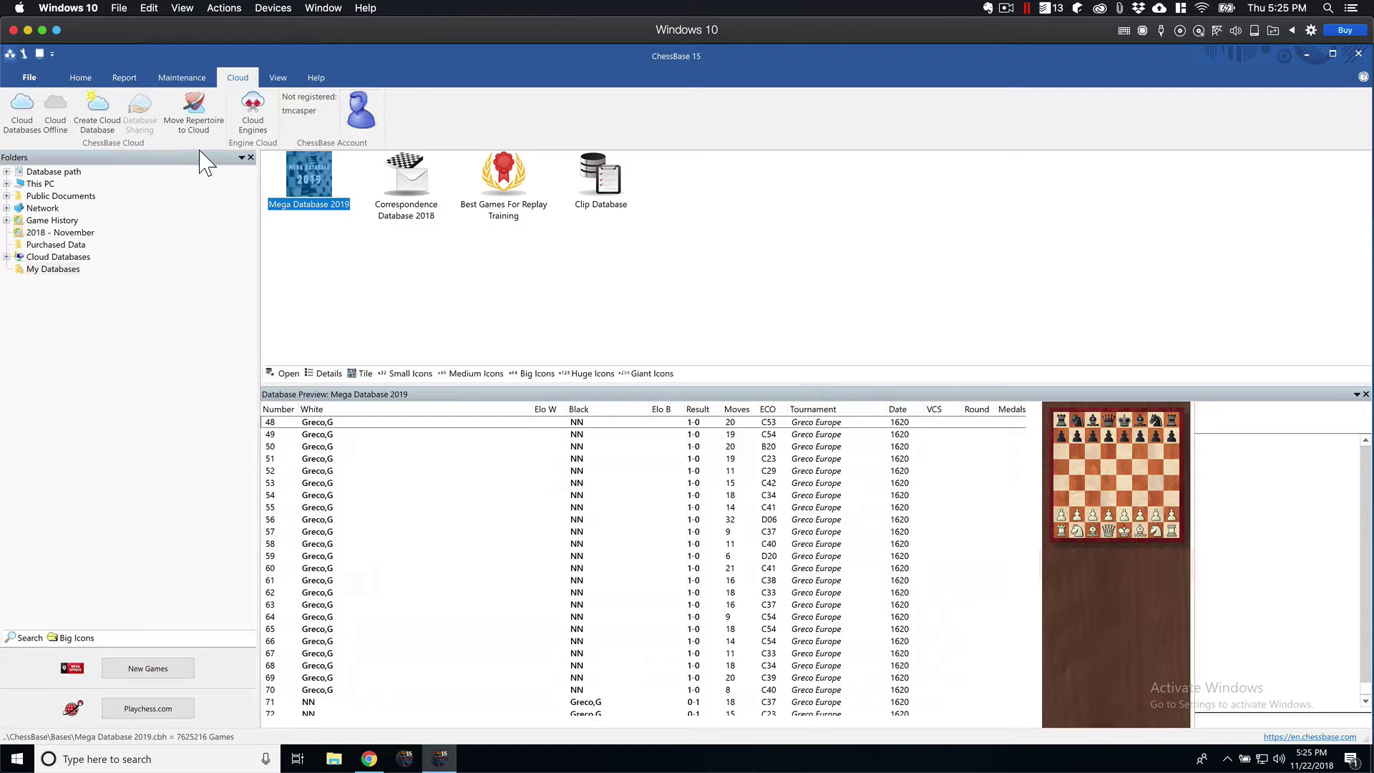
# Cycle the database list through giant, huge, big, medium and small icons, Tile and Details, ending with Huge Icons.
pyautogui.click(279, 79)
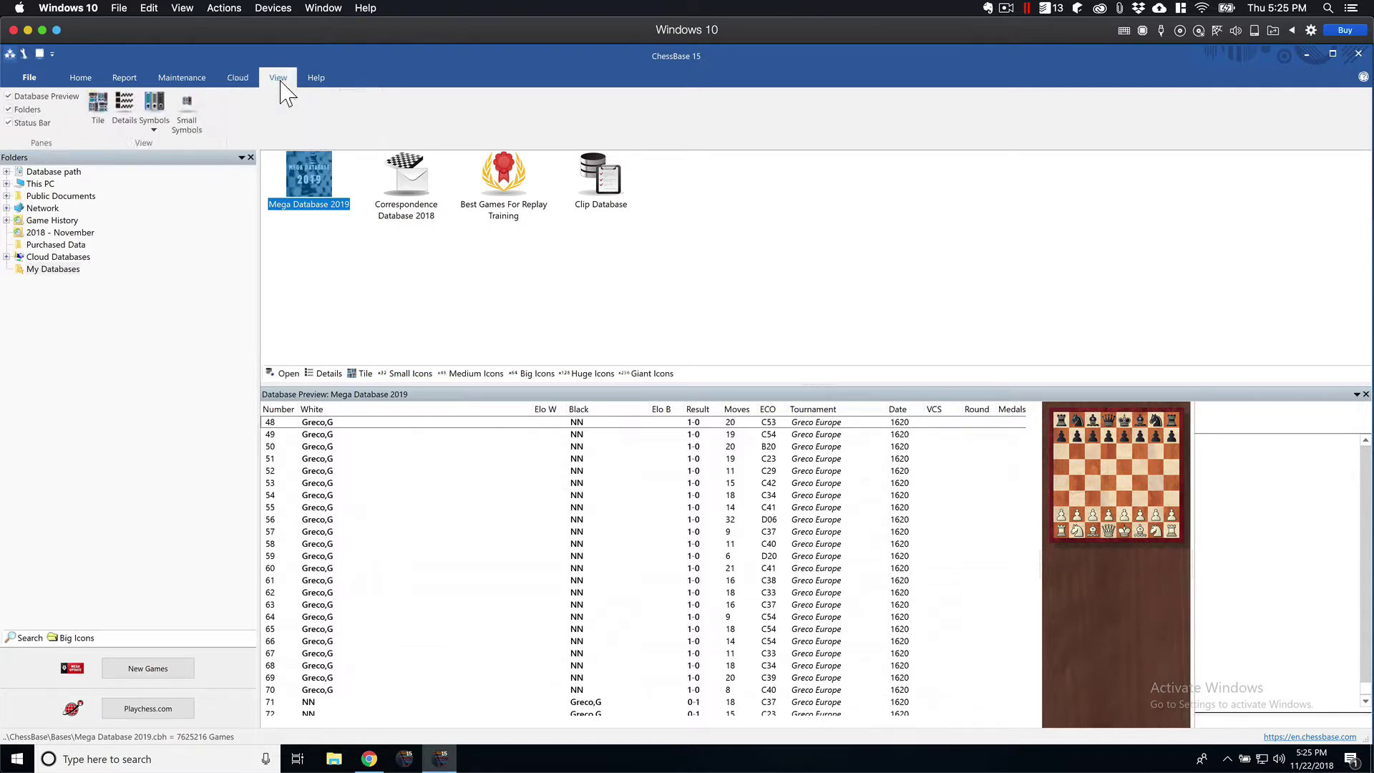
pyautogui.click(398, 302)
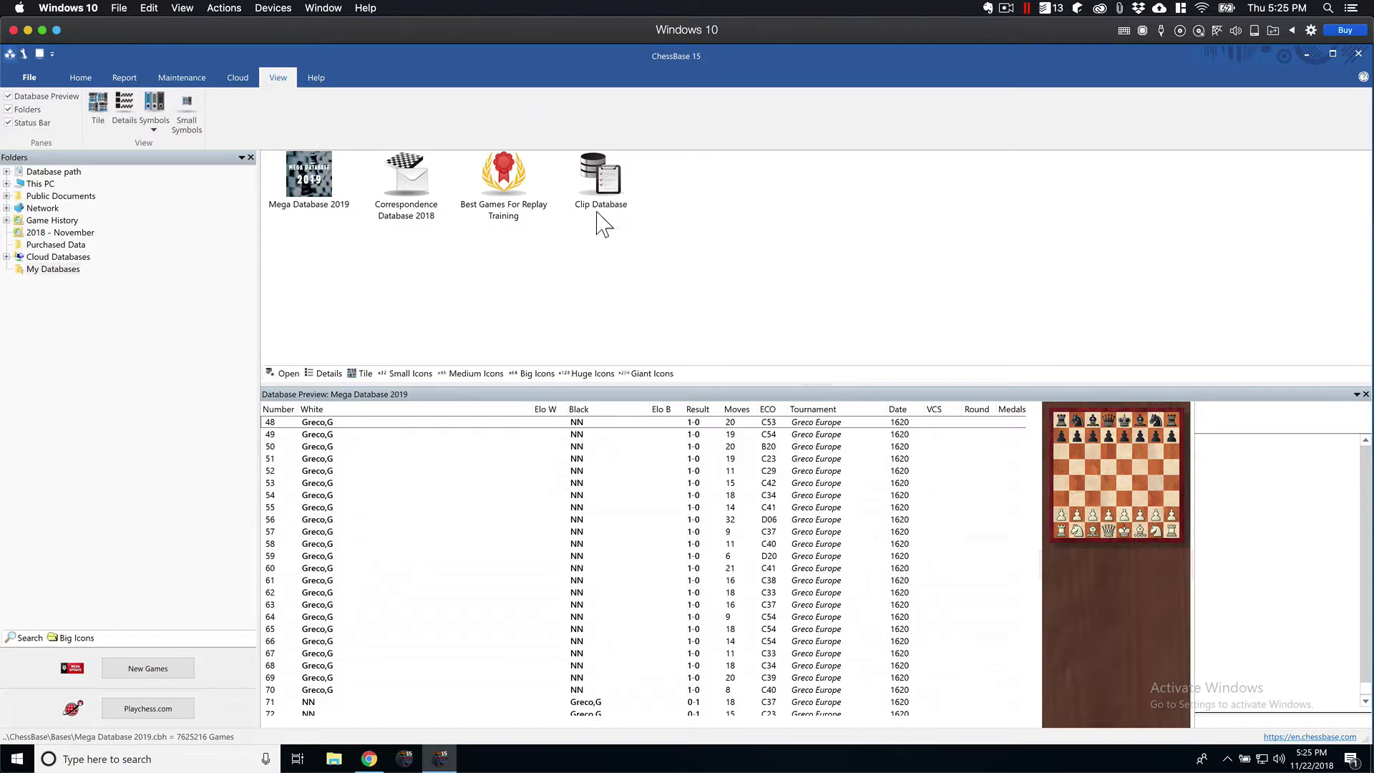
pyautogui.click(654, 375)
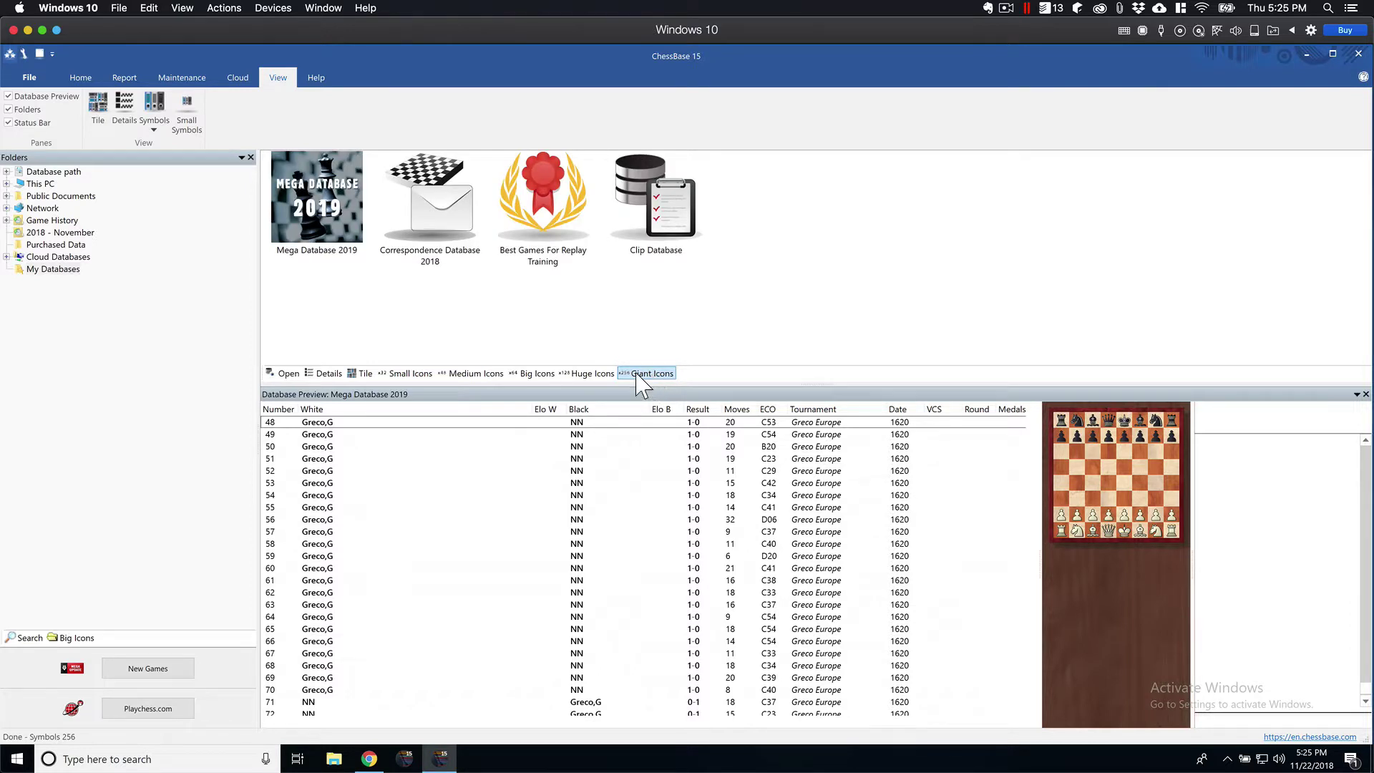
pyautogui.click(606, 373)
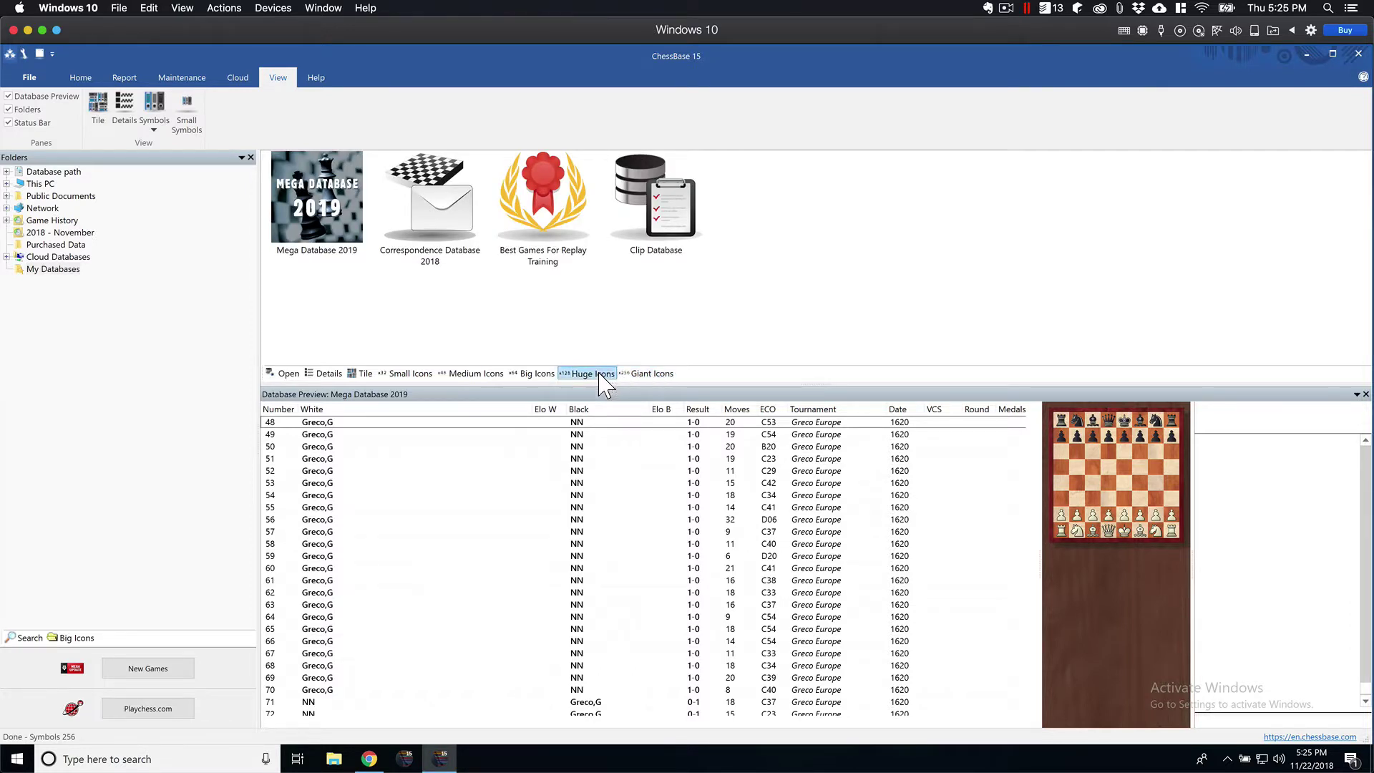
pyautogui.click(544, 376)
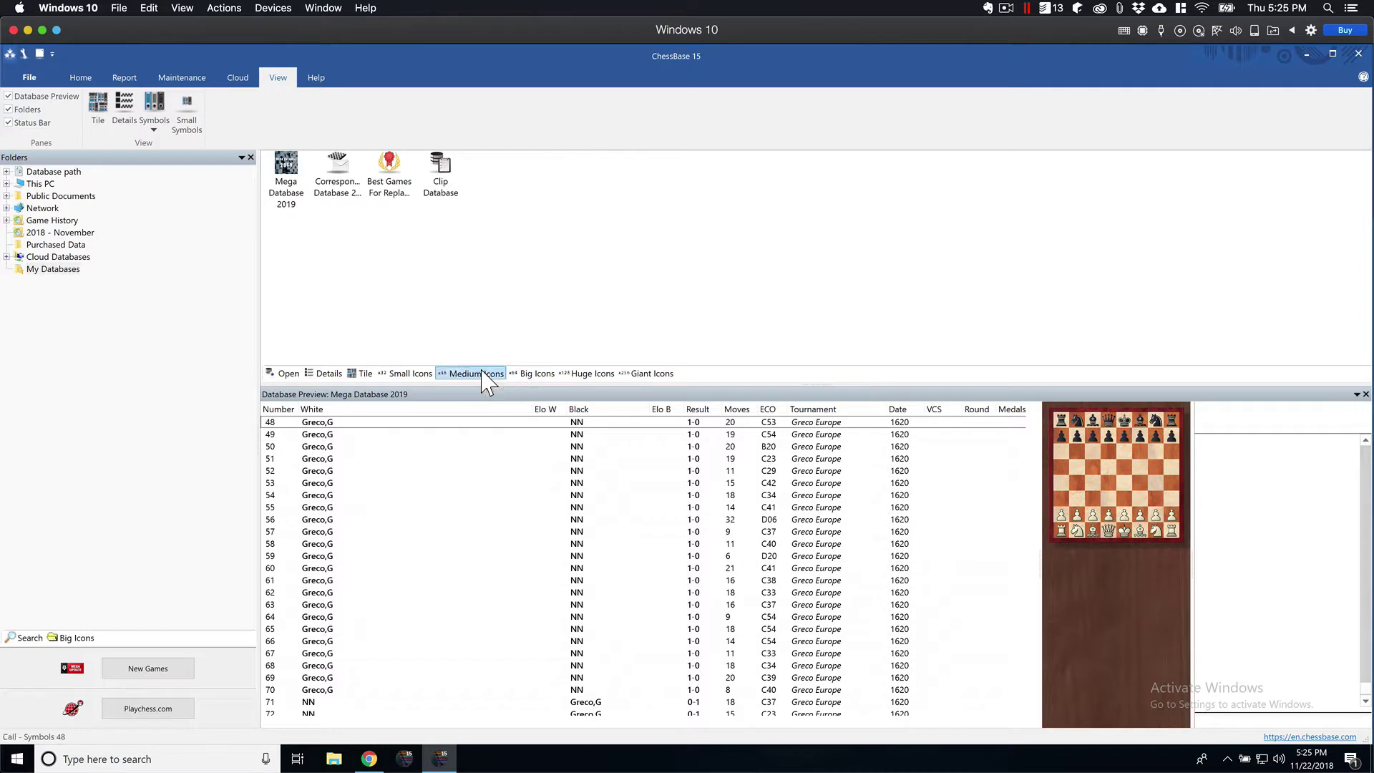
pyautogui.click(475, 376)
pyautogui.click(407, 374)
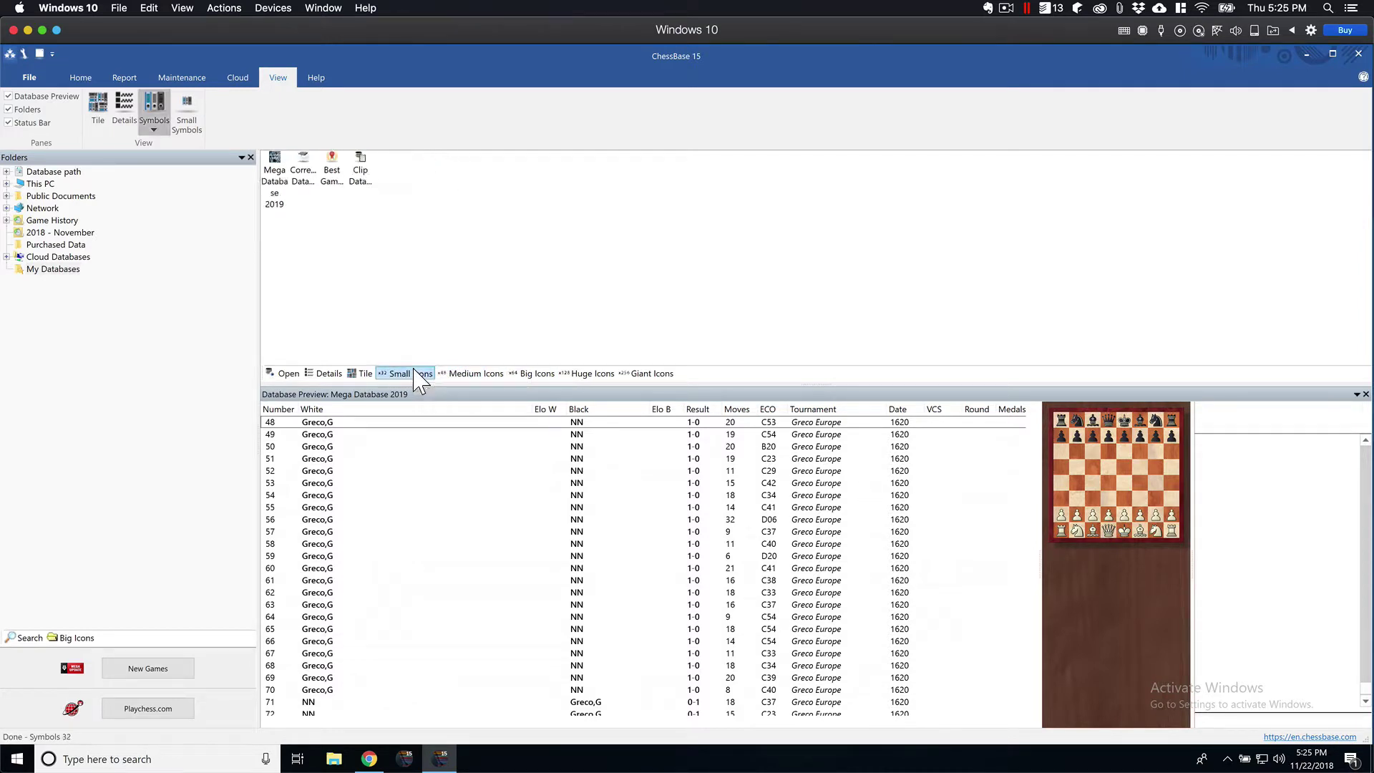
pyautogui.click(366, 373)
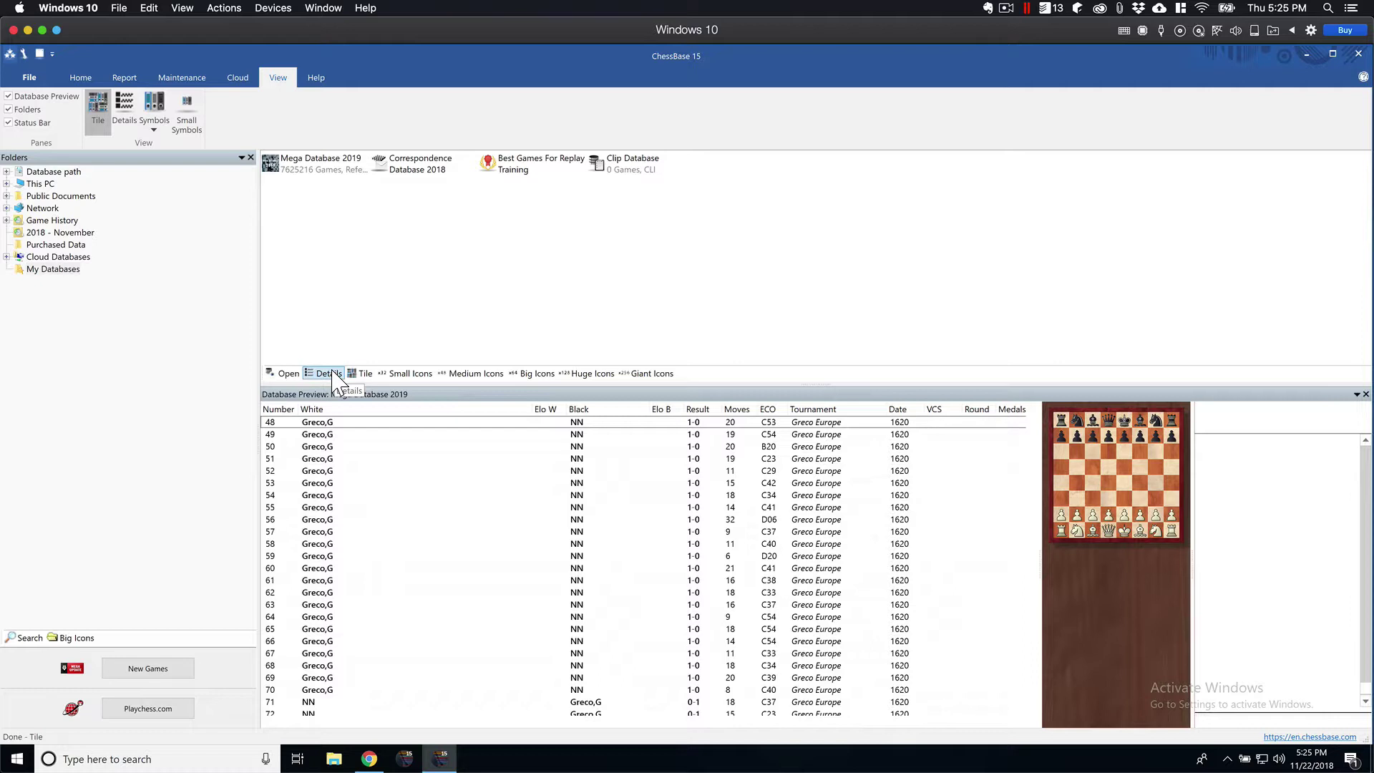
pyautogui.click(335, 375)
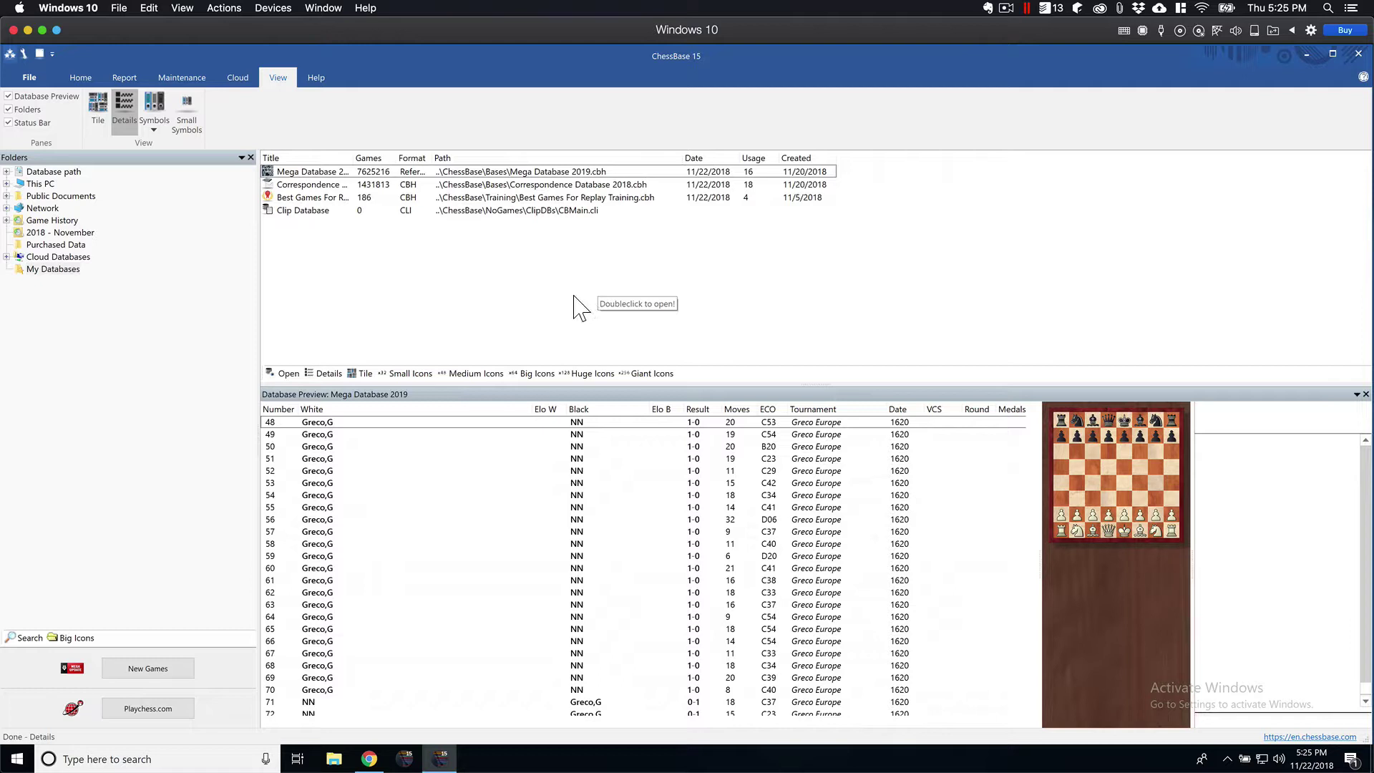
pyautogui.click(648, 373)
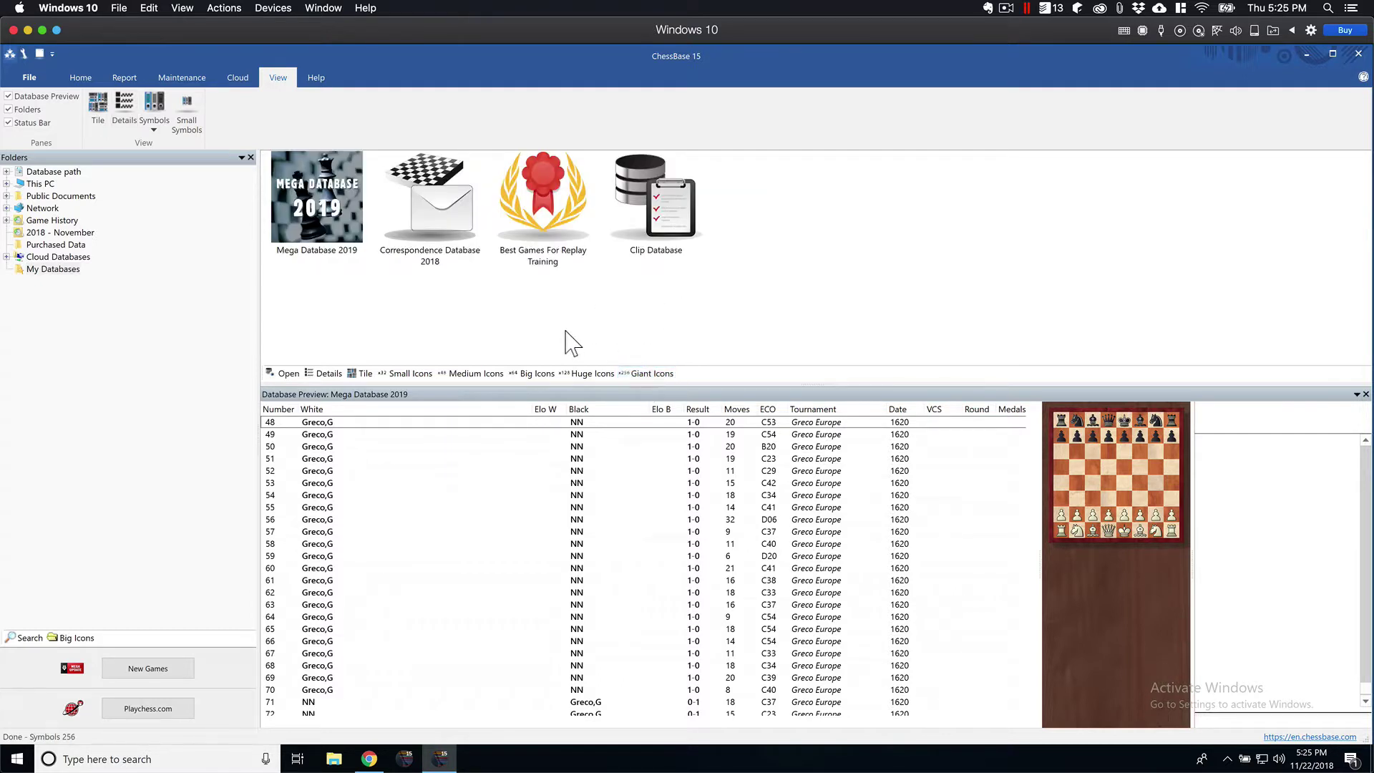
pyautogui.click(592, 374)
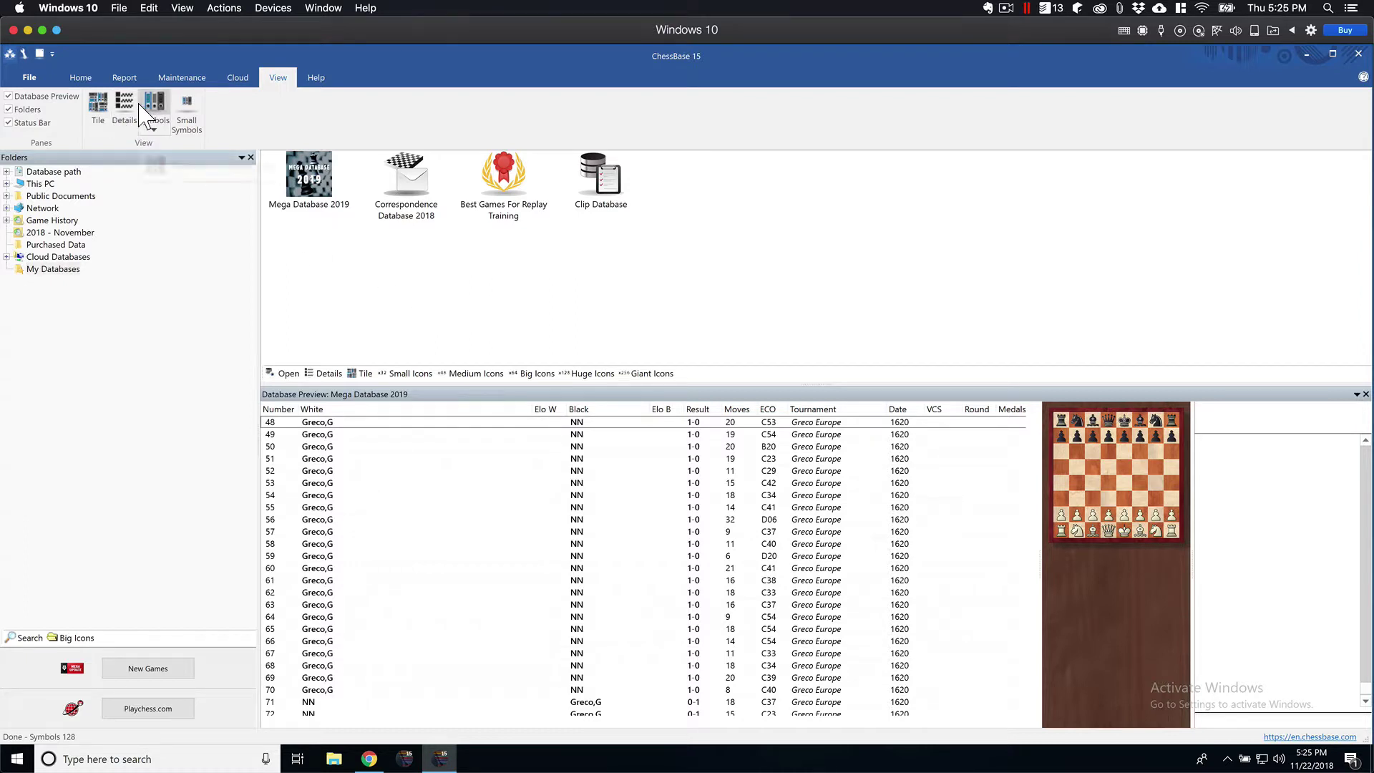
# Hide the Database Preview pane, select Mega Database 2019 without it, and show the pane again.
pyautogui.click(8, 97)
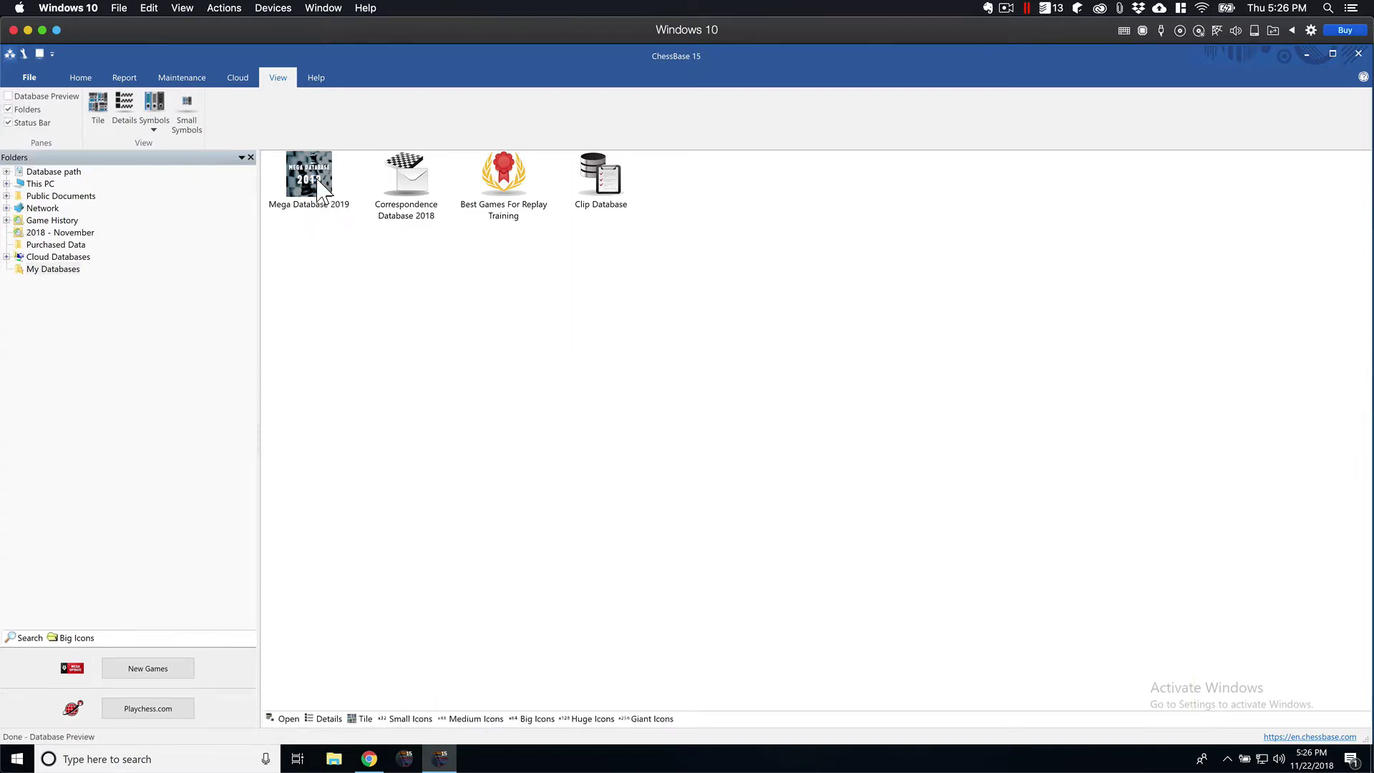
pyautogui.click(315, 178)
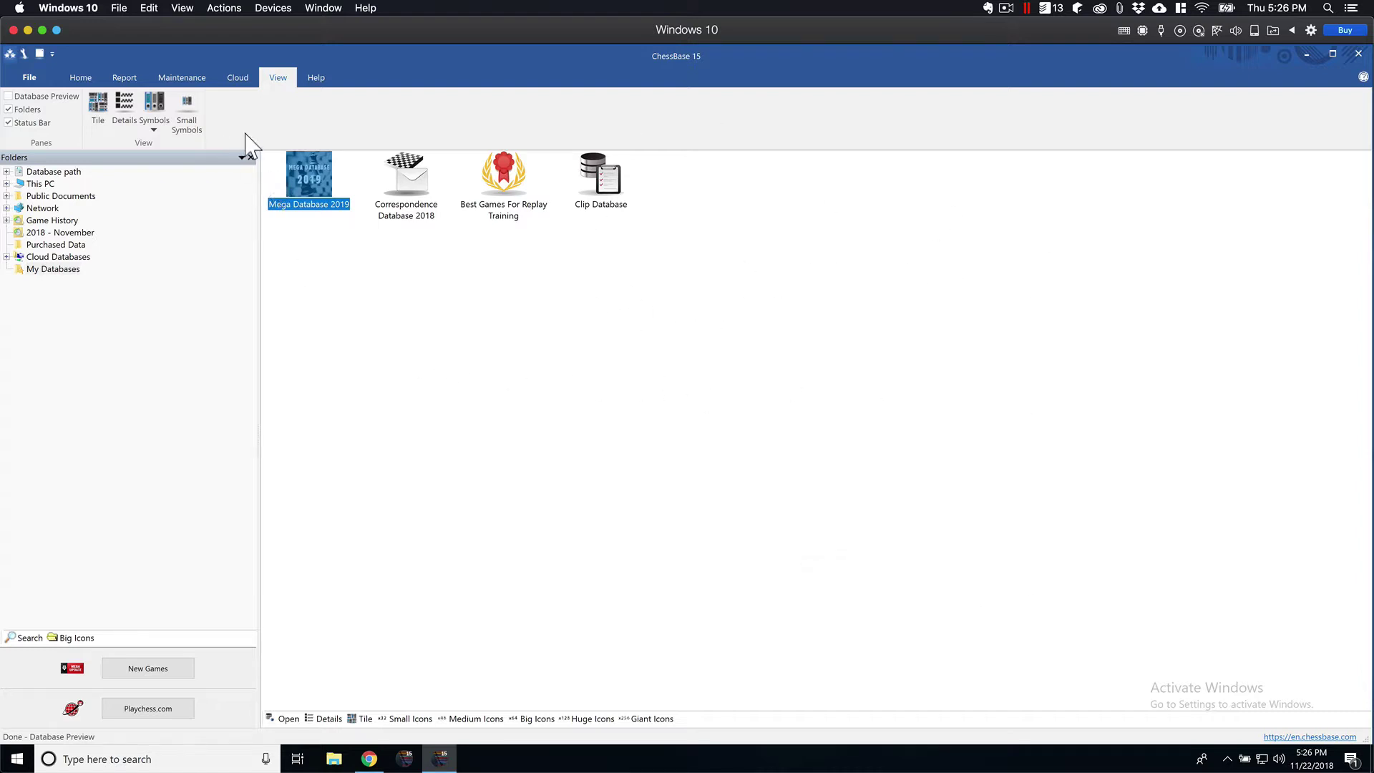
pyautogui.click(11, 97)
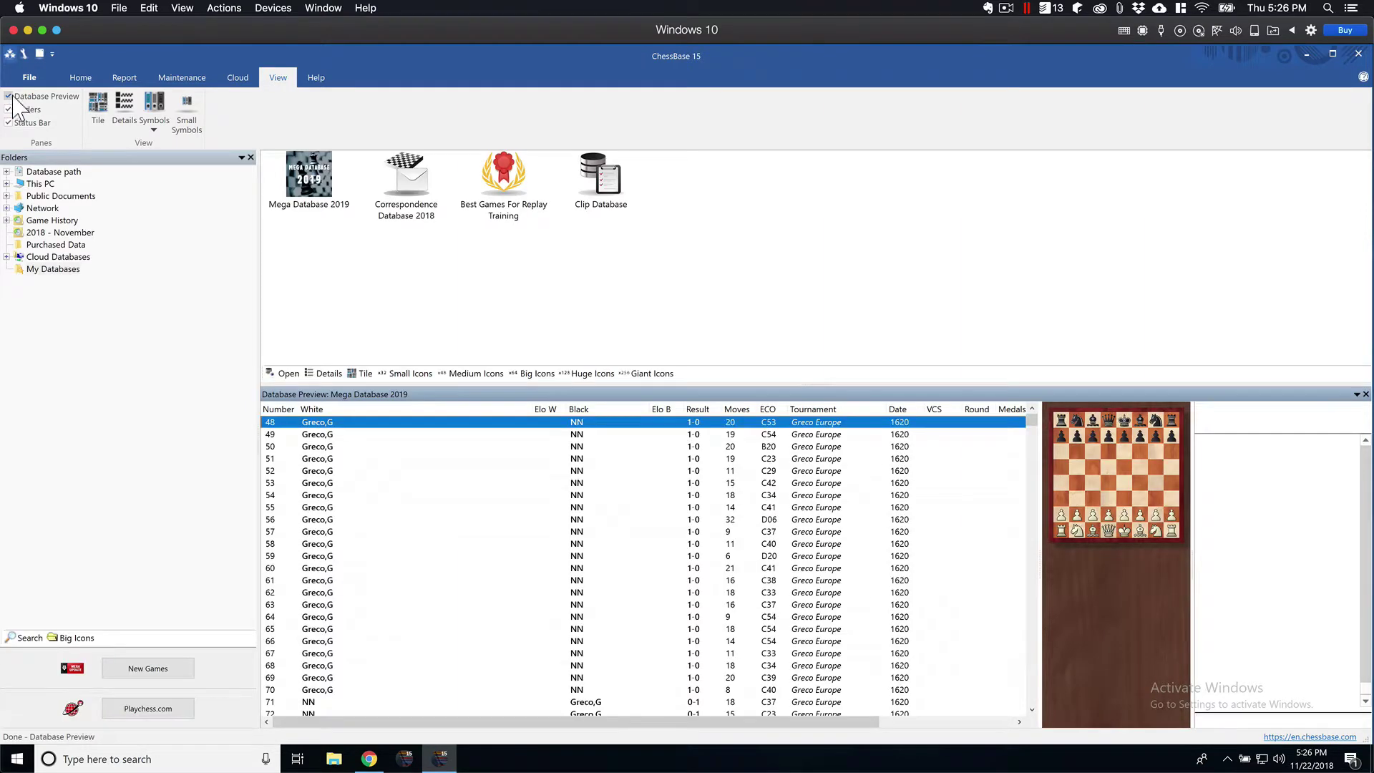
# View the Help commands, open the ChessBase 15 online help contents, and close the help window.
pyautogui.click(317, 80)
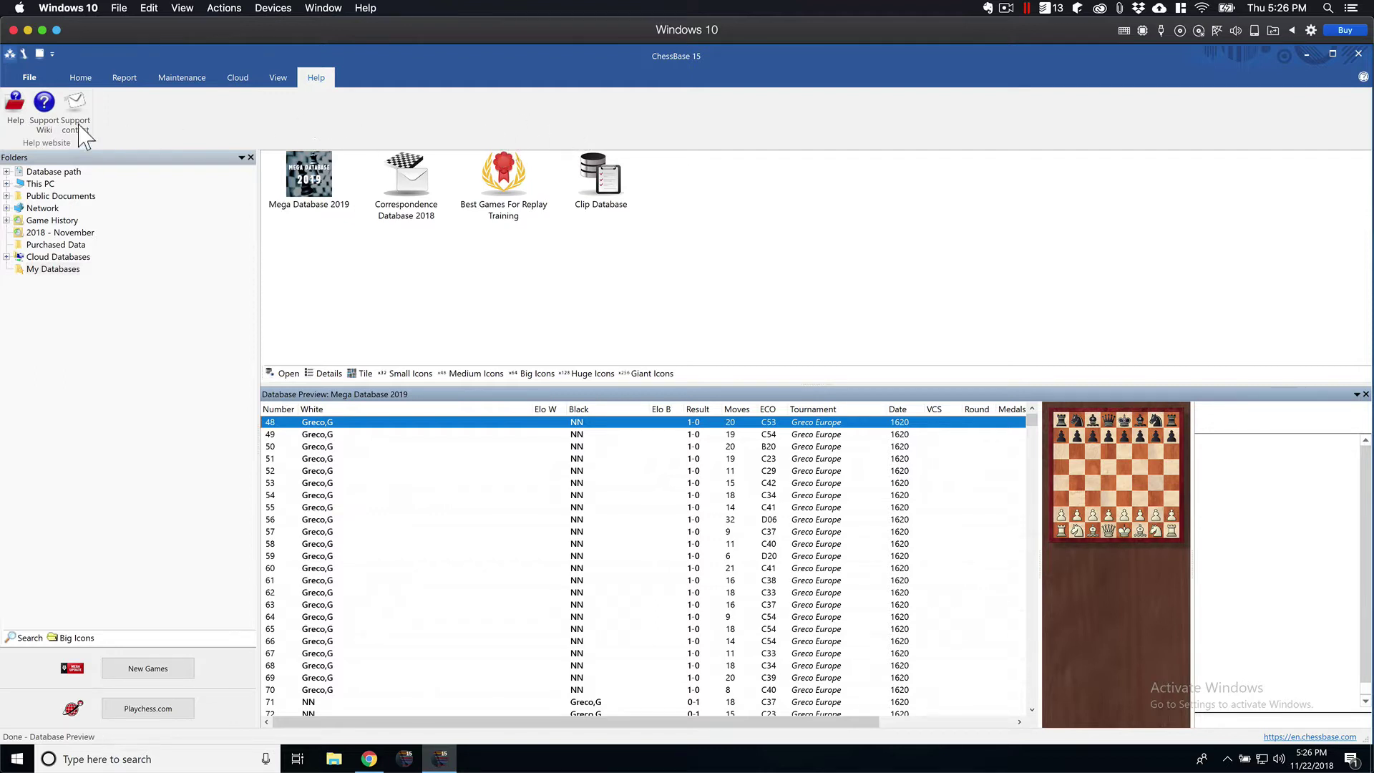
pyautogui.click(17, 108)
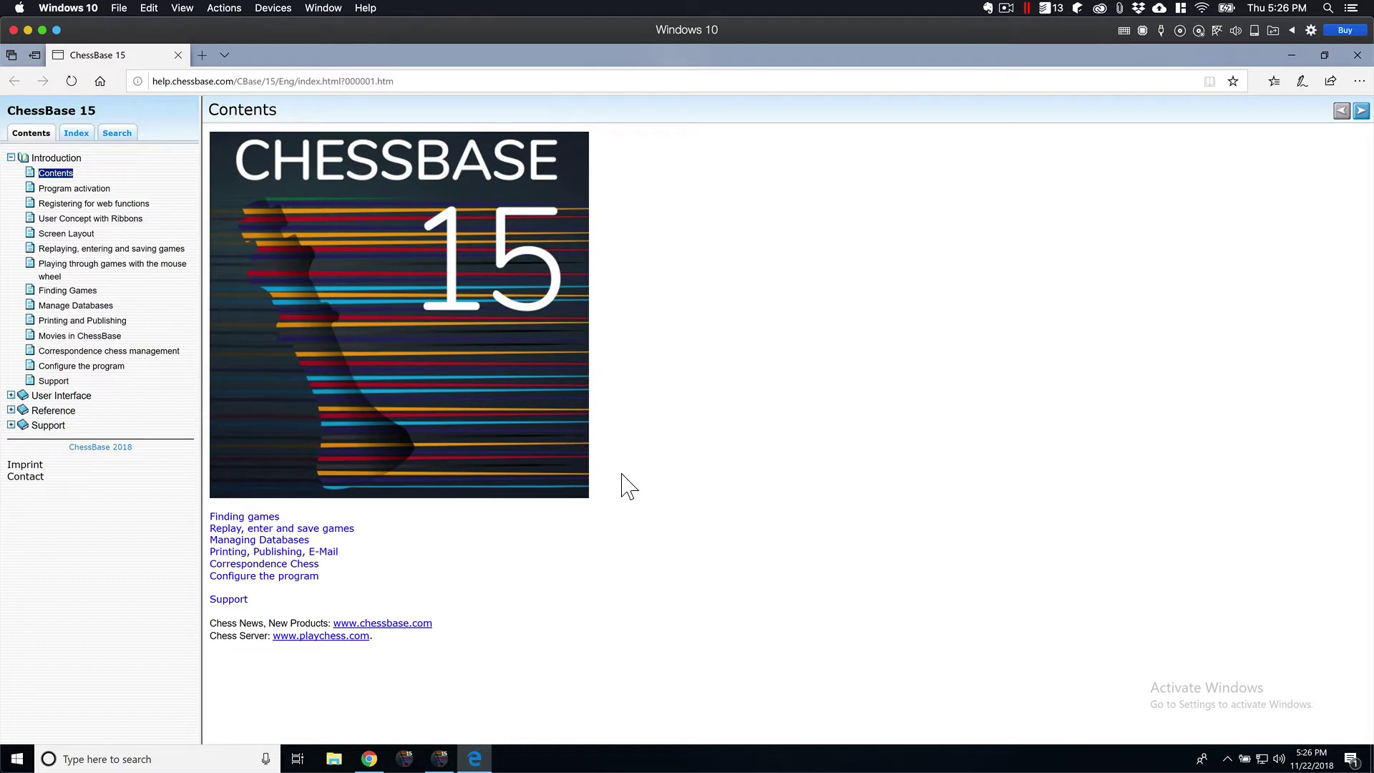
pyautogui.click(1364, 59)
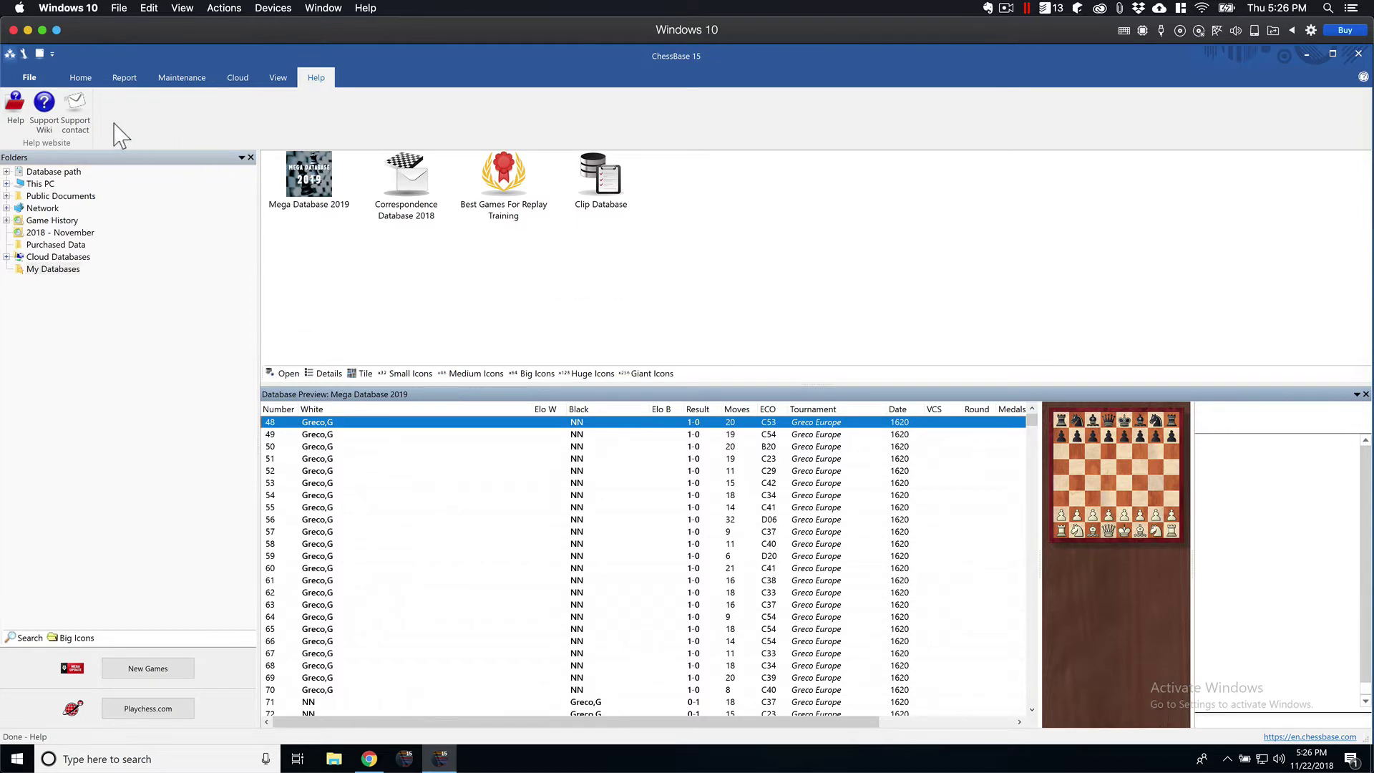
# Return to the Home commands, open the program options at the Misc settings, and reposition the dialog for viewing.
pyautogui.click(75, 80)
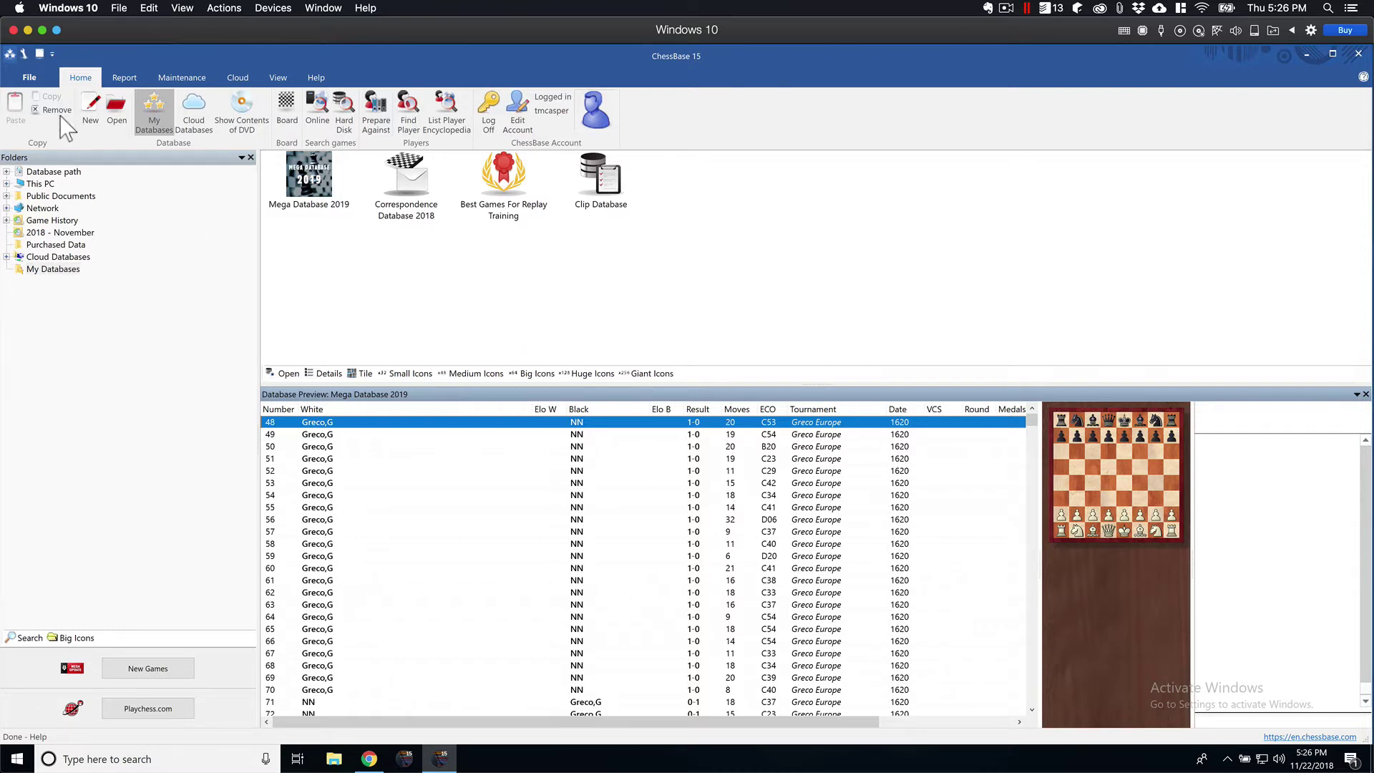
pyautogui.click(26, 52)
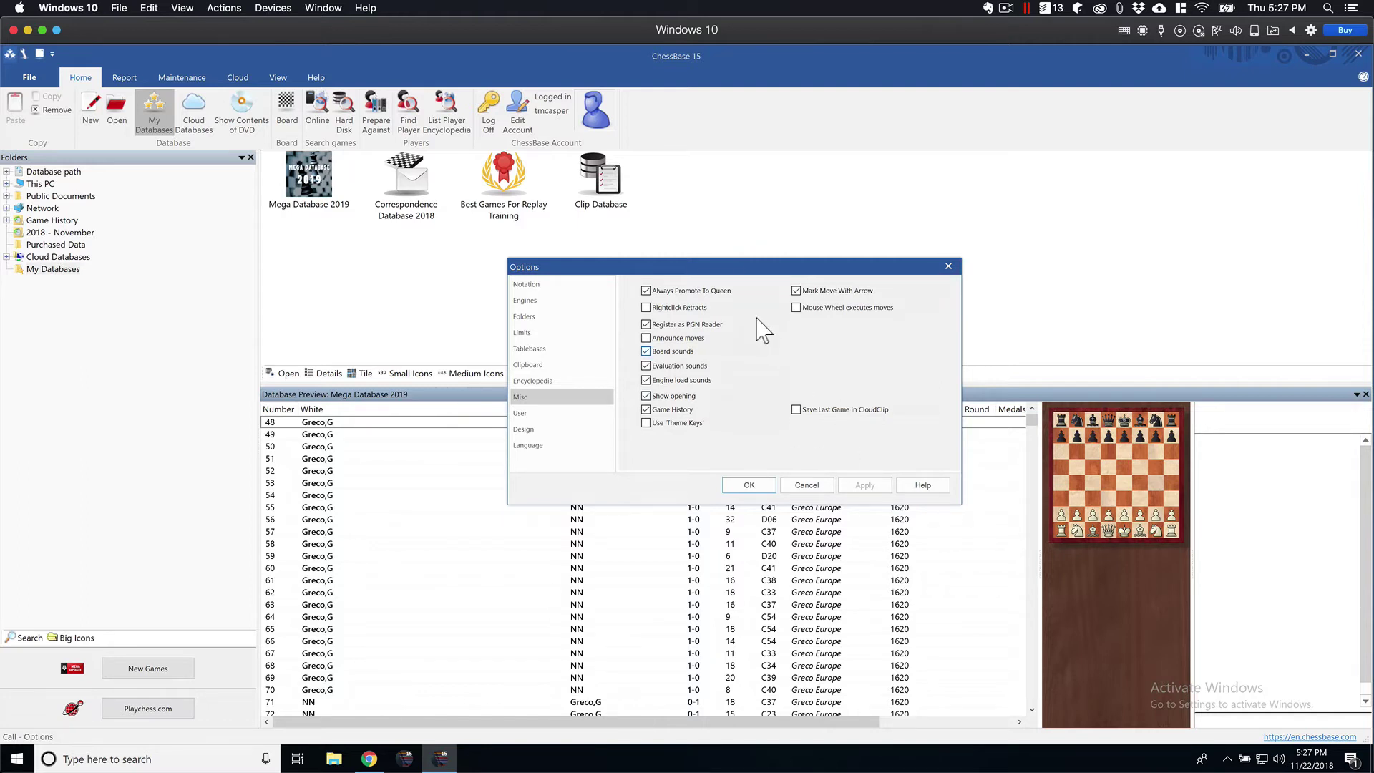
pyautogui.moveTo(741, 267); pyautogui.dragTo(674, 251)
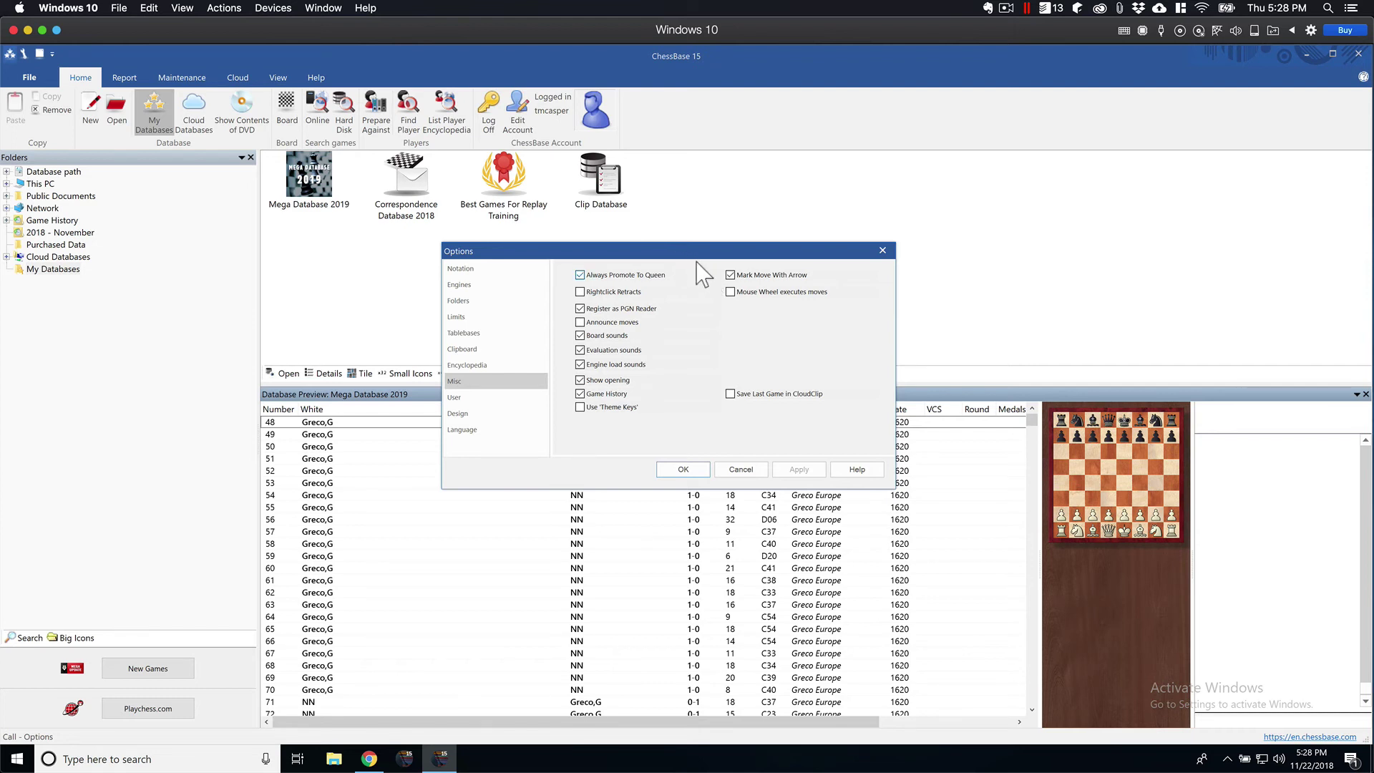
pyautogui.moveTo(661, 251); pyautogui.dragTo(669, 250)
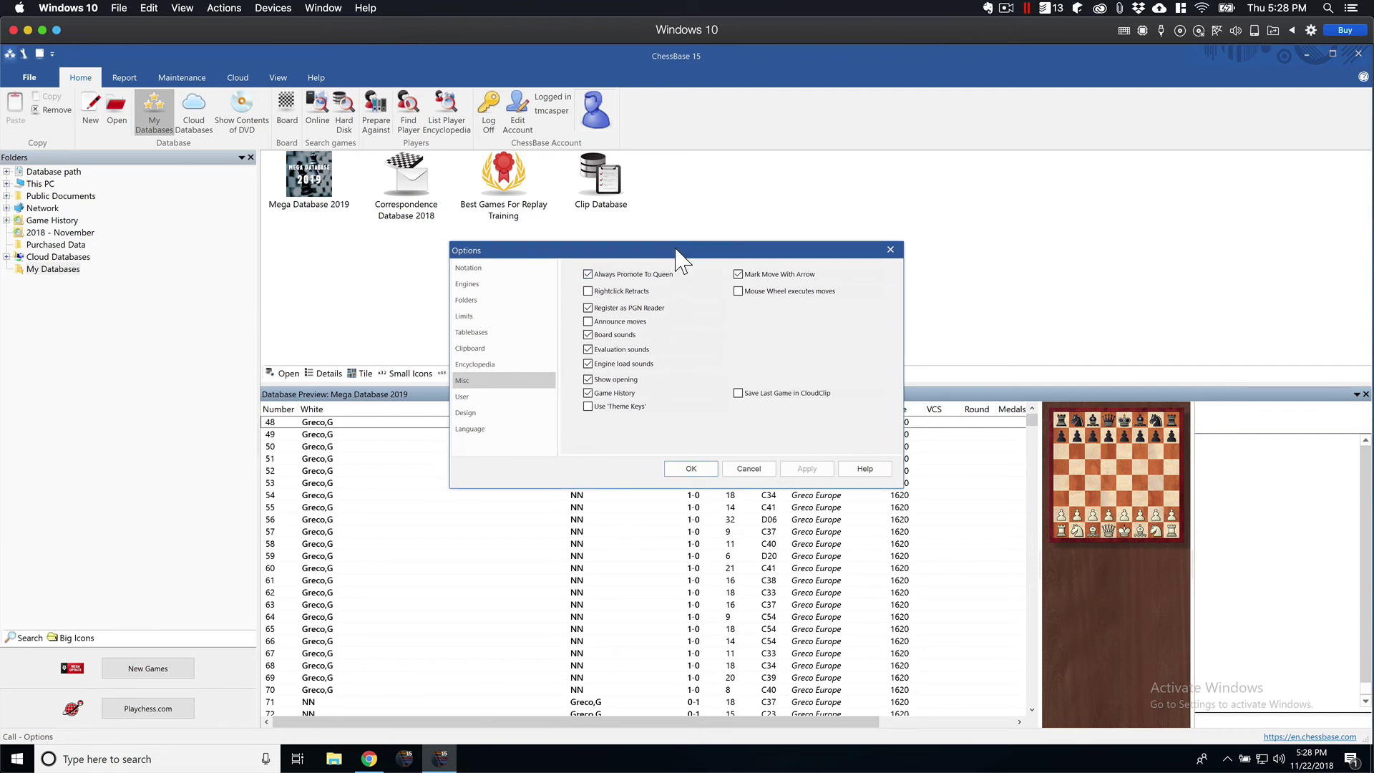